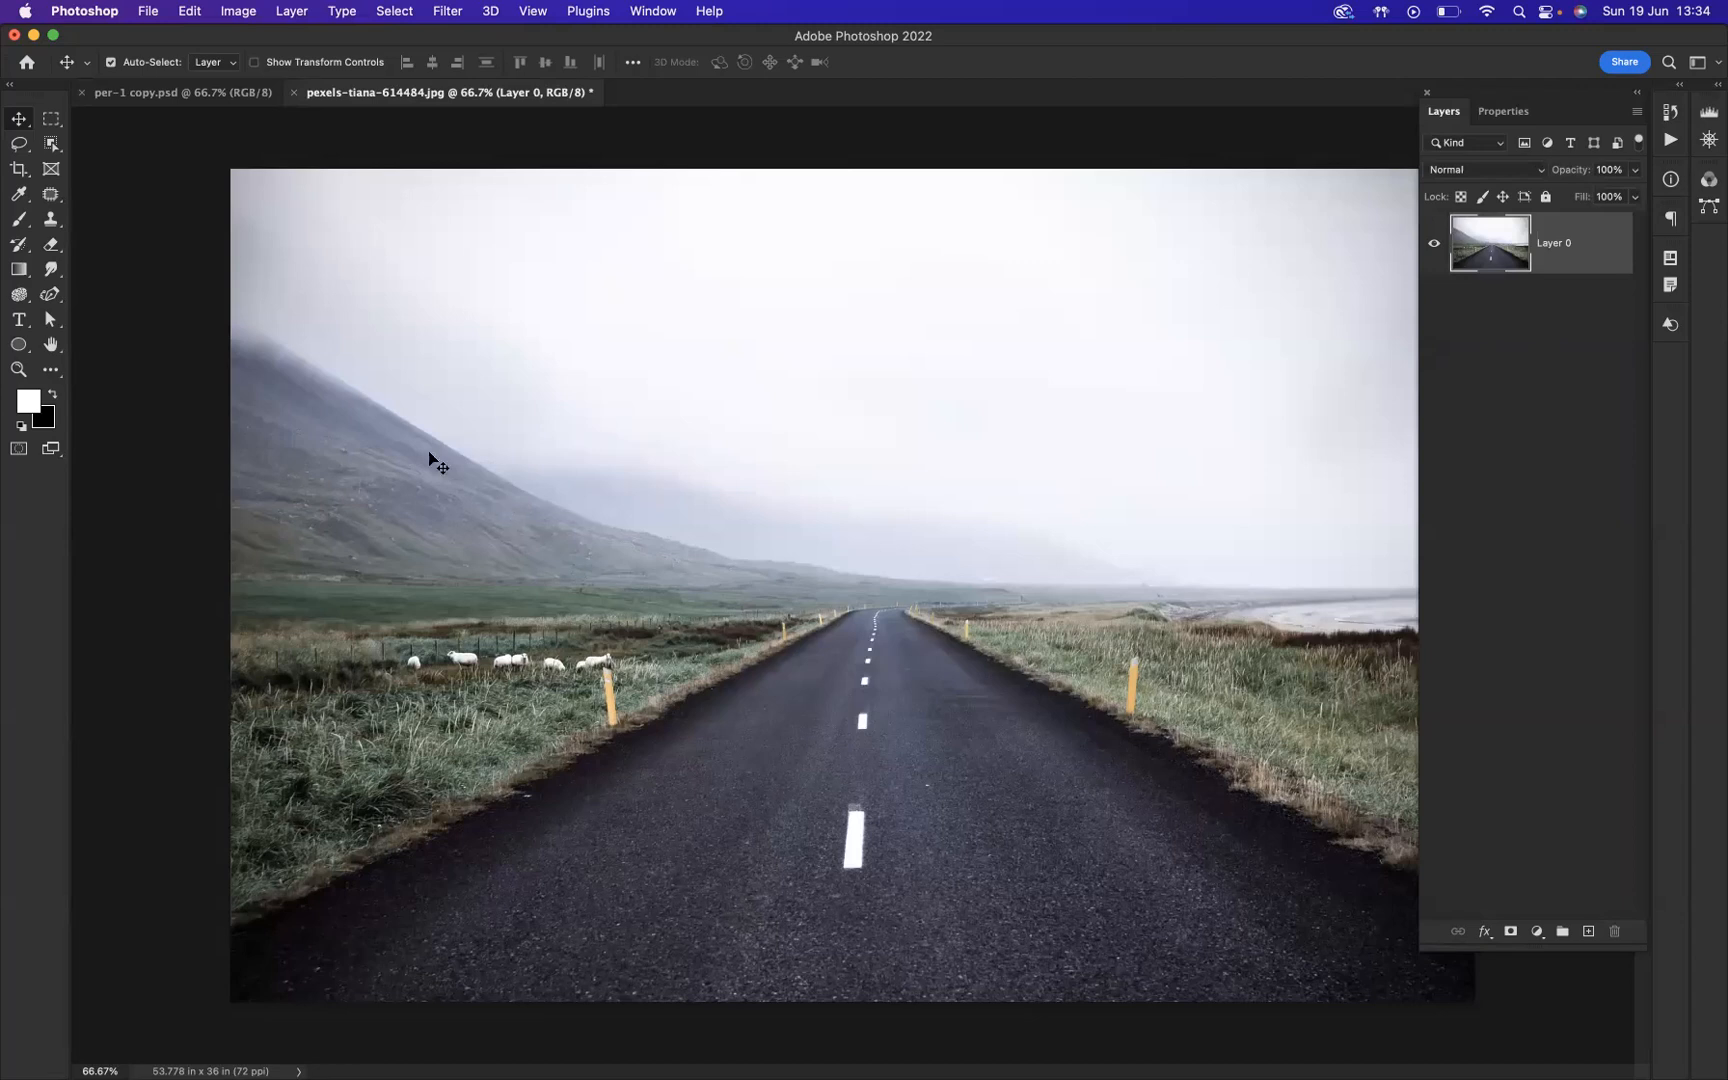
Step: Add the text "FOREVER" to the road photo and move it onto the grass beside the road
{"action": "left_click", "coordinate": [18, 320]}
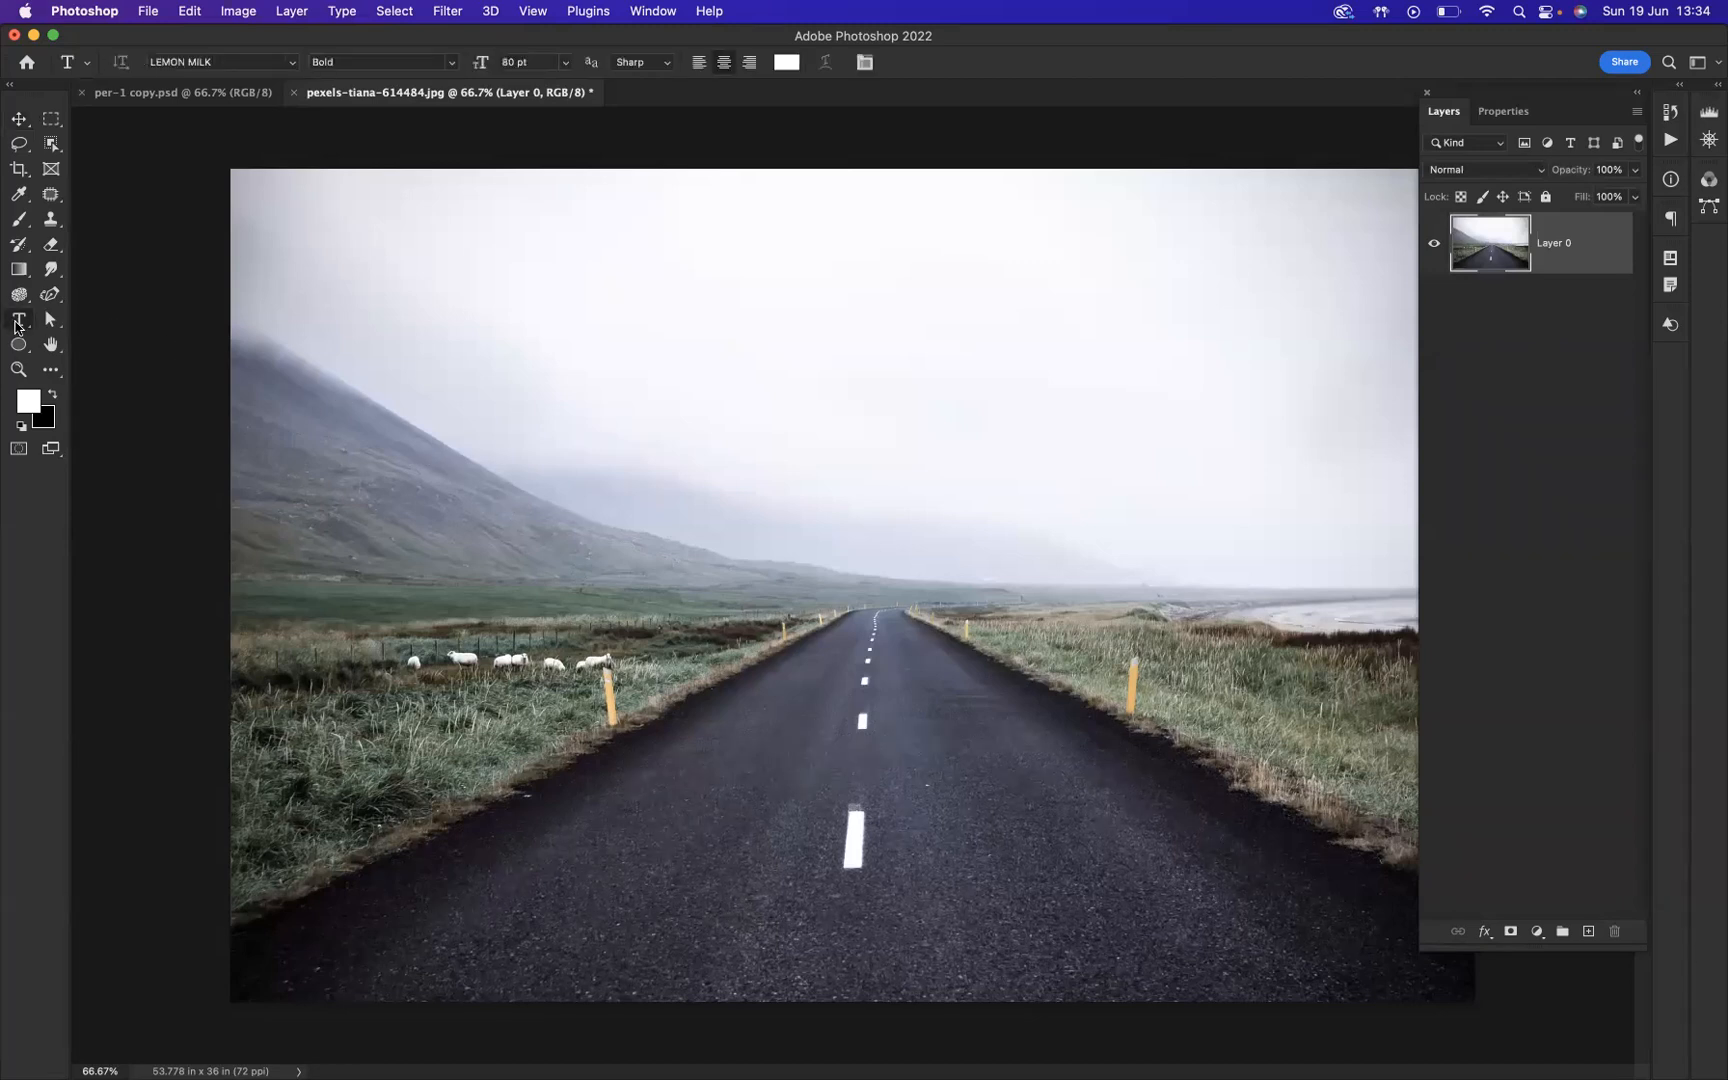
{"action": "left_click", "coordinate": [600, 598]}
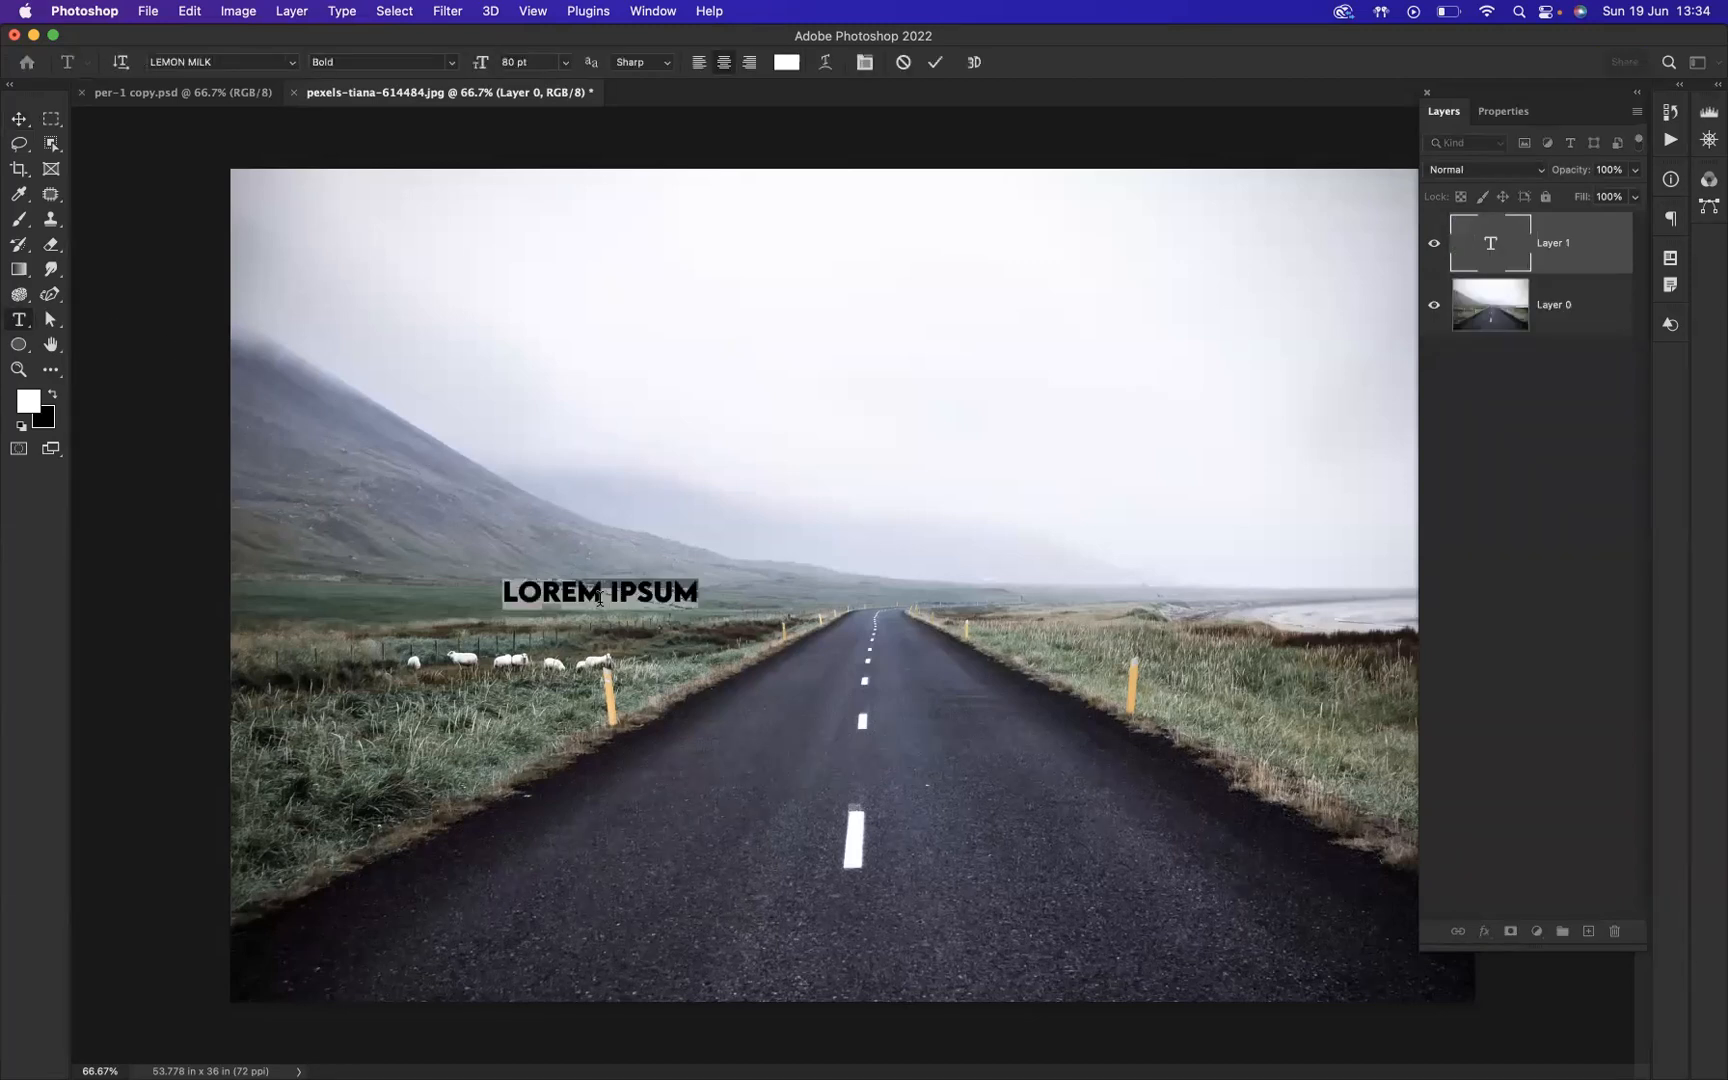
{"action": "key", "text": "BackSpace"}
{"action": "type", "text": "FOREVER"}
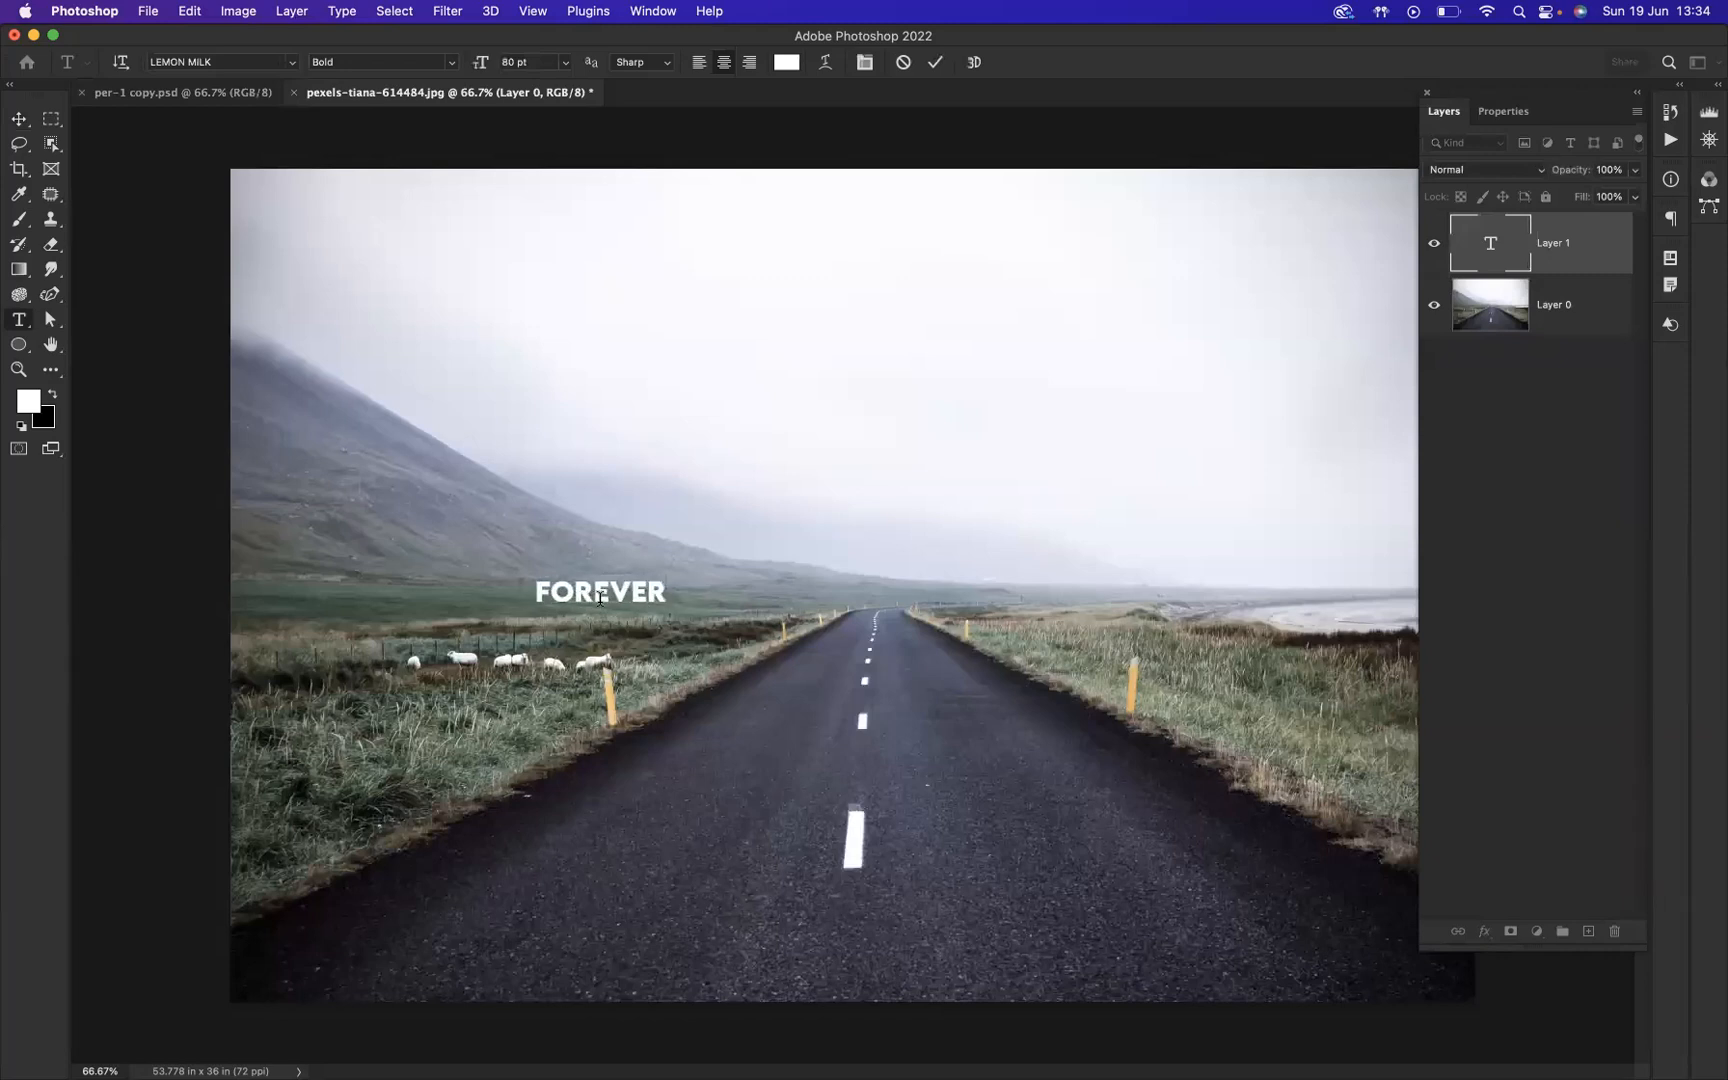
{"action": "left_click", "coordinate": [19, 119]}
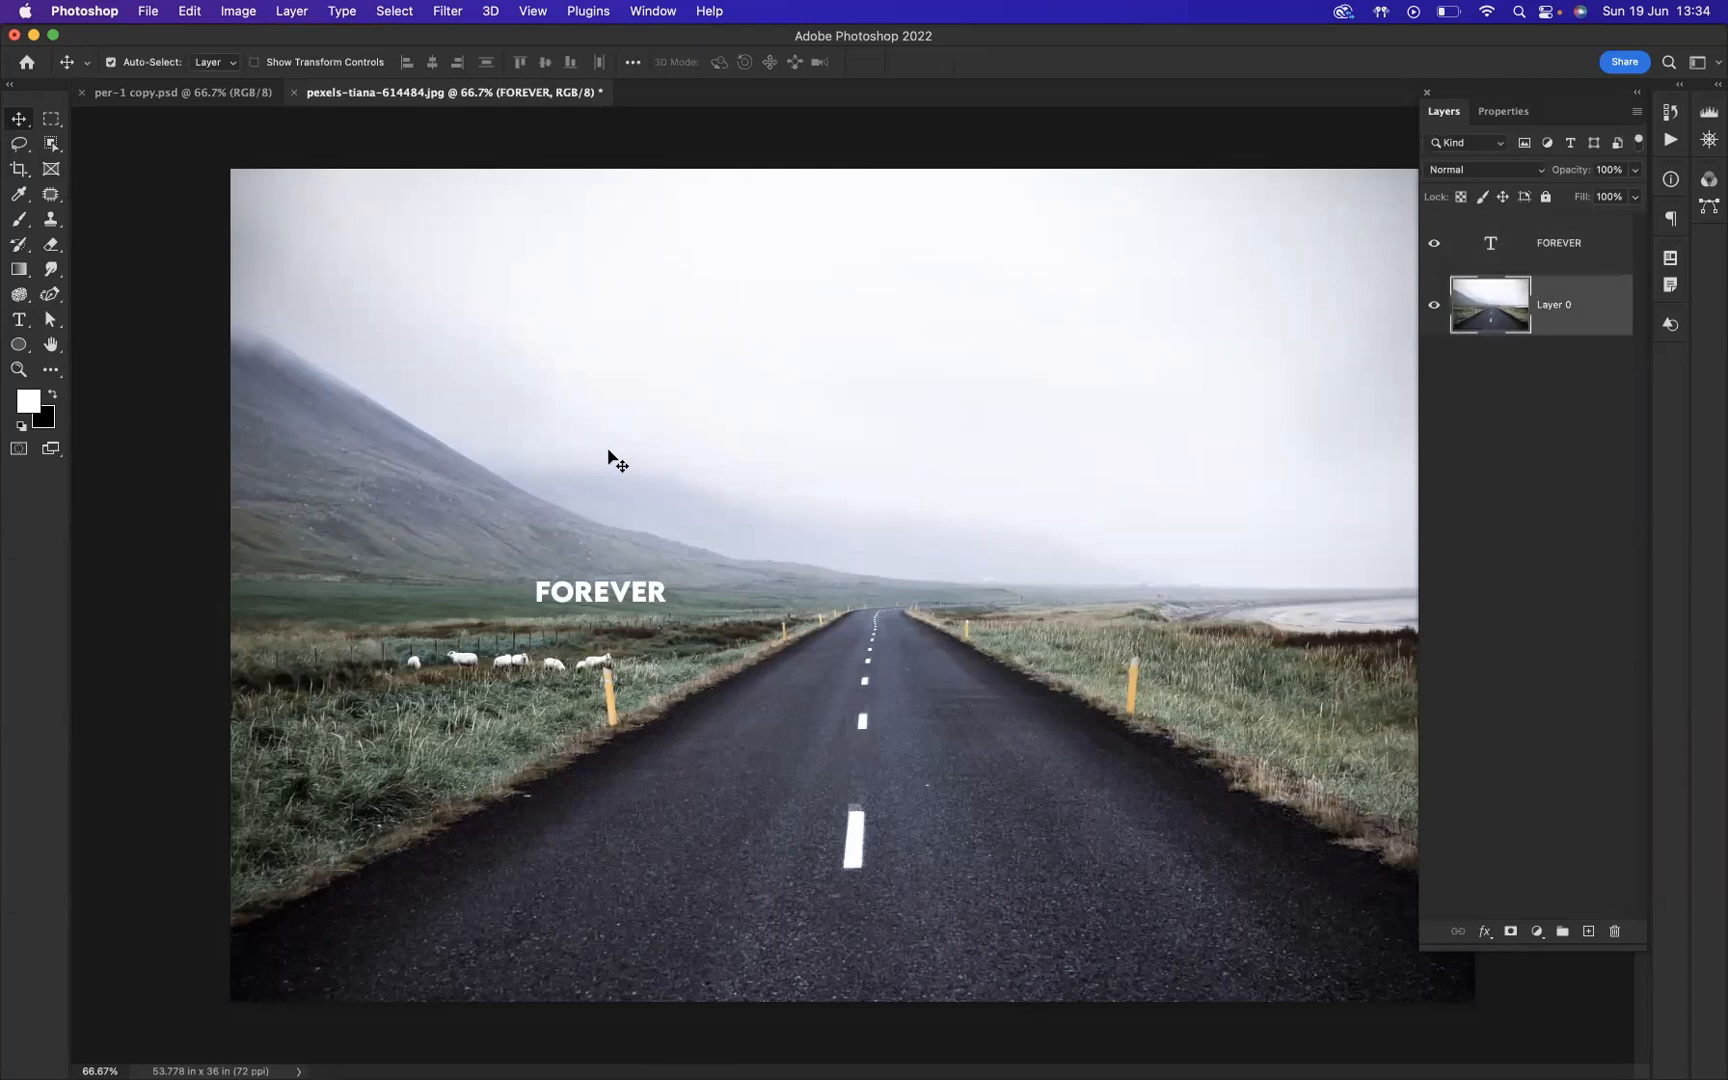
{"action": "left_click_drag", "start_coordinate": [604, 598], "coordinate": [671, 643]}
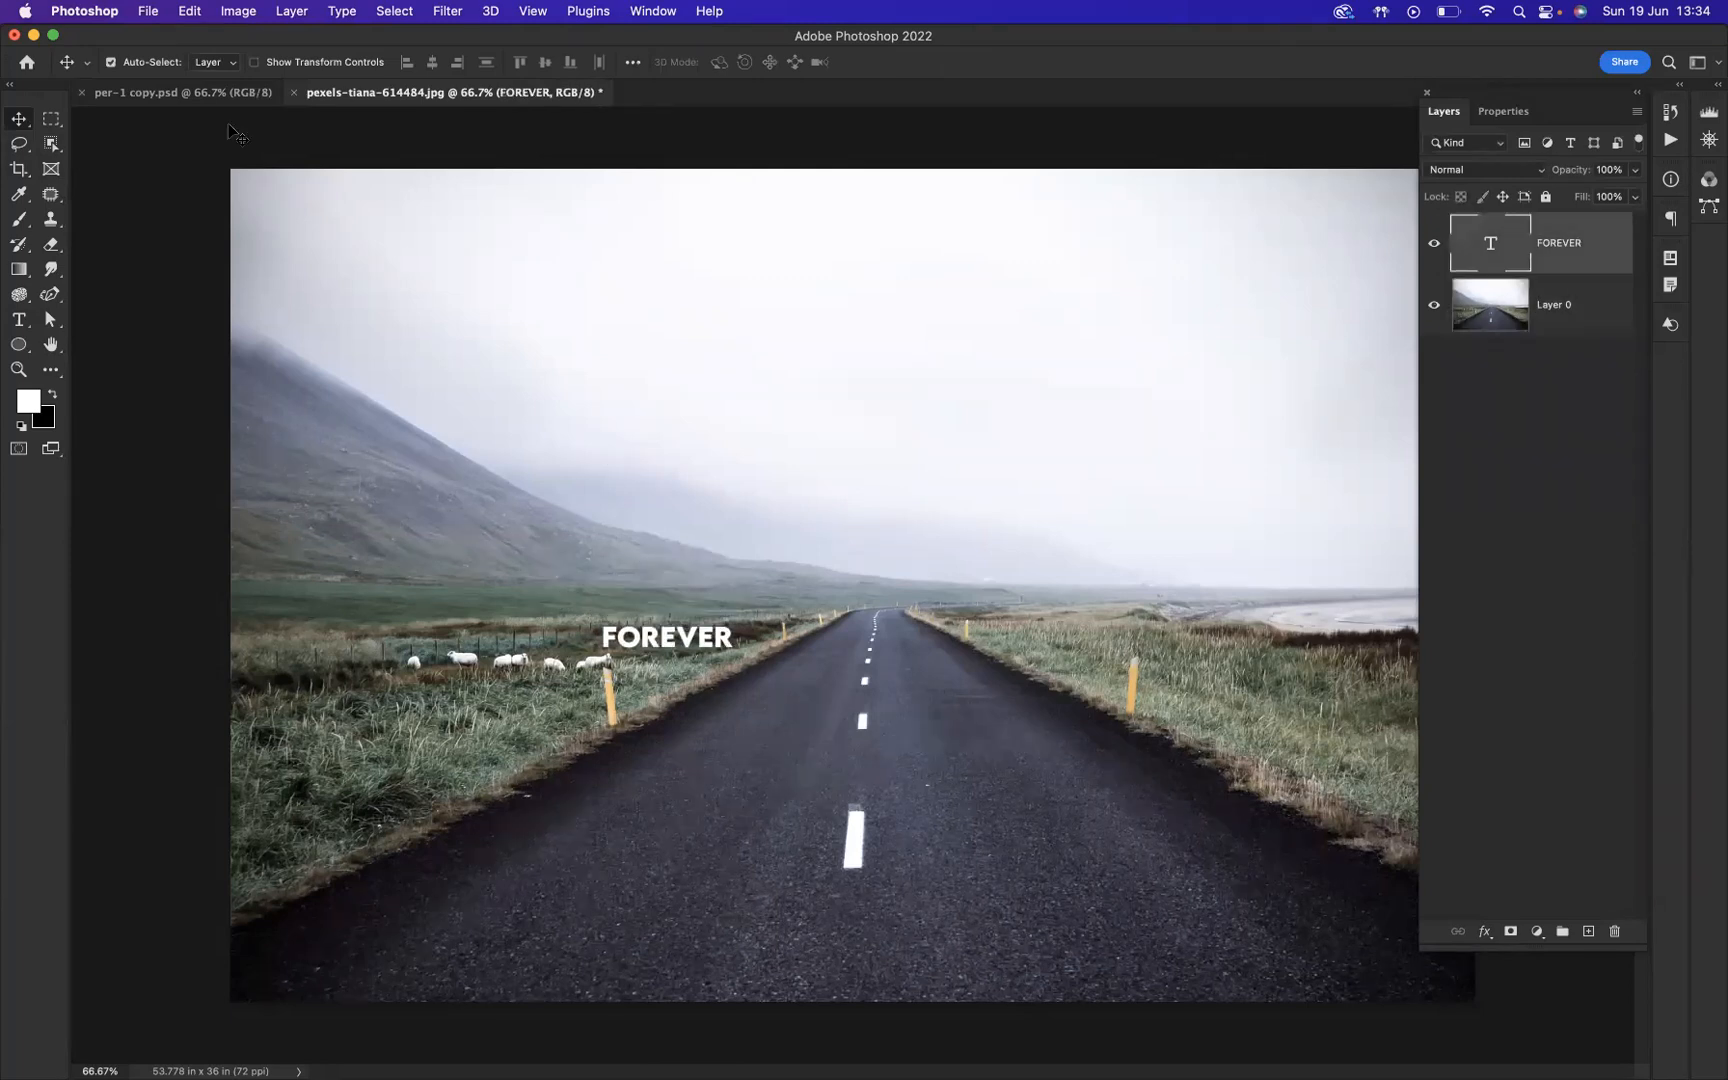
Step: Place up-arrow-svgrepo-com.svg from Downloads as an embedded object in the pexels-tiana-614484.jpg document
{"action": "left_click", "coordinate": [183, 93]}
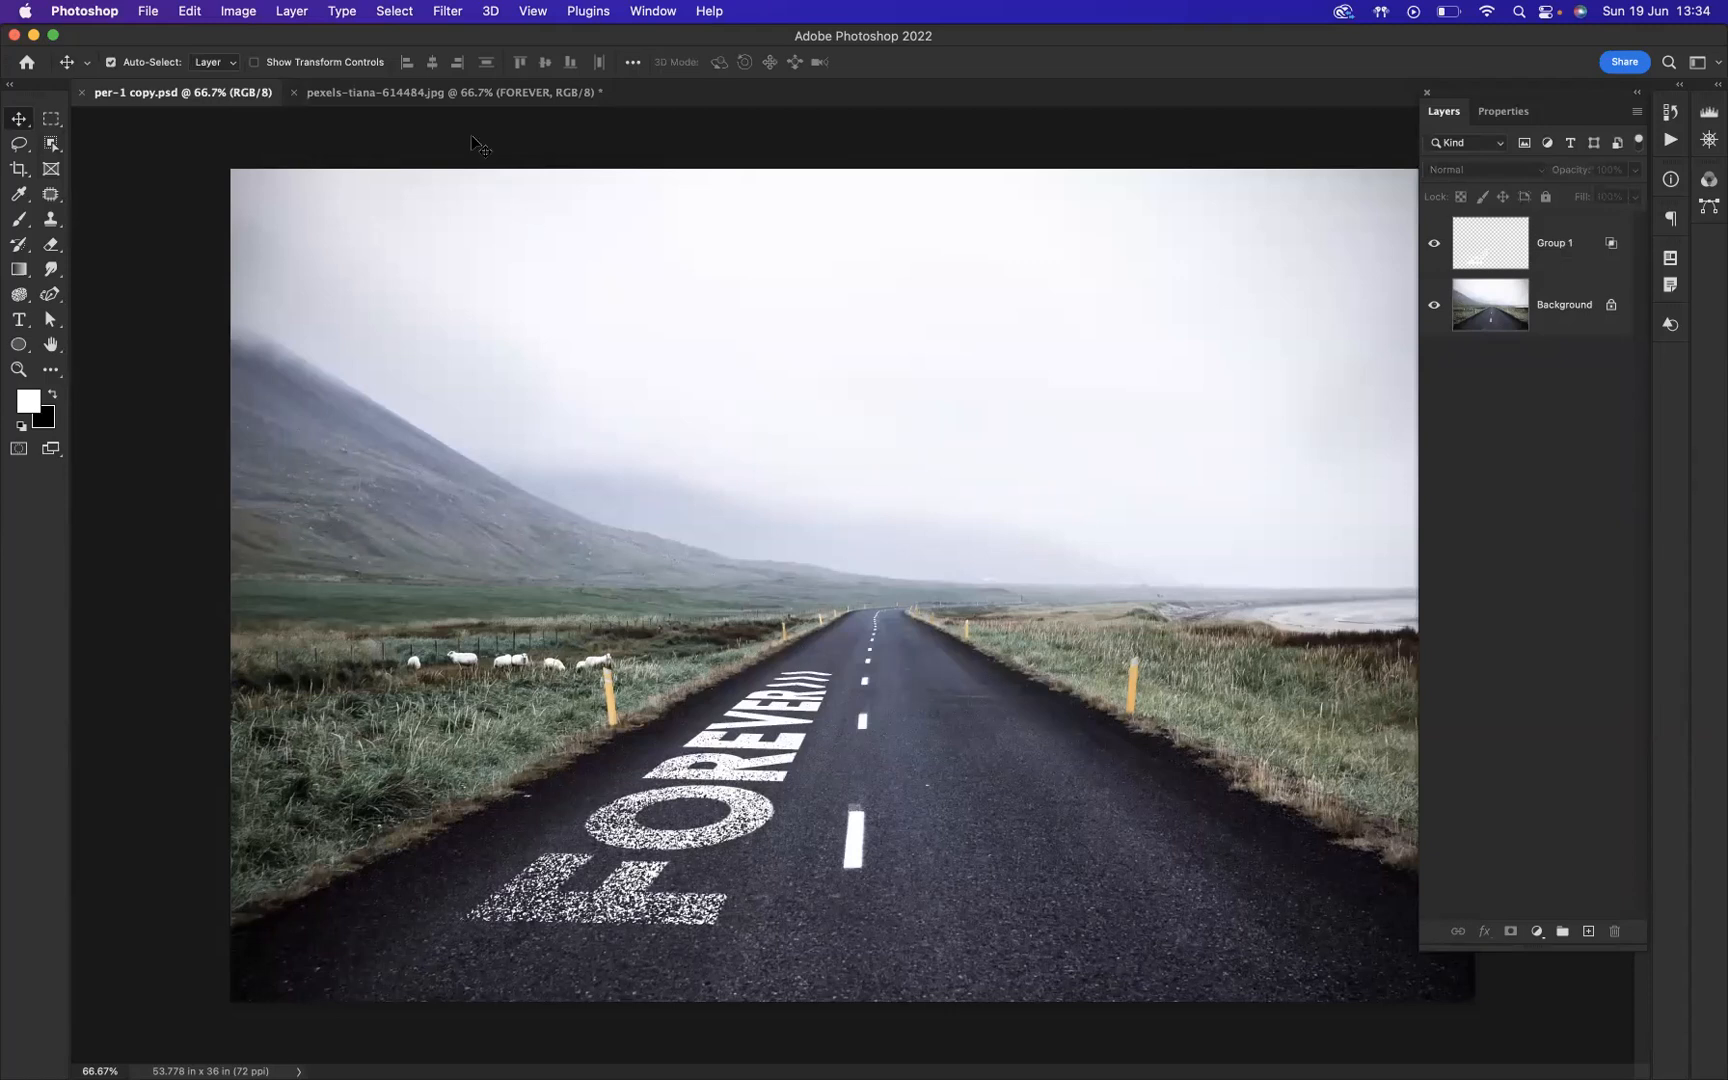
{"action": "left_click", "coordinate": [446, 96]}
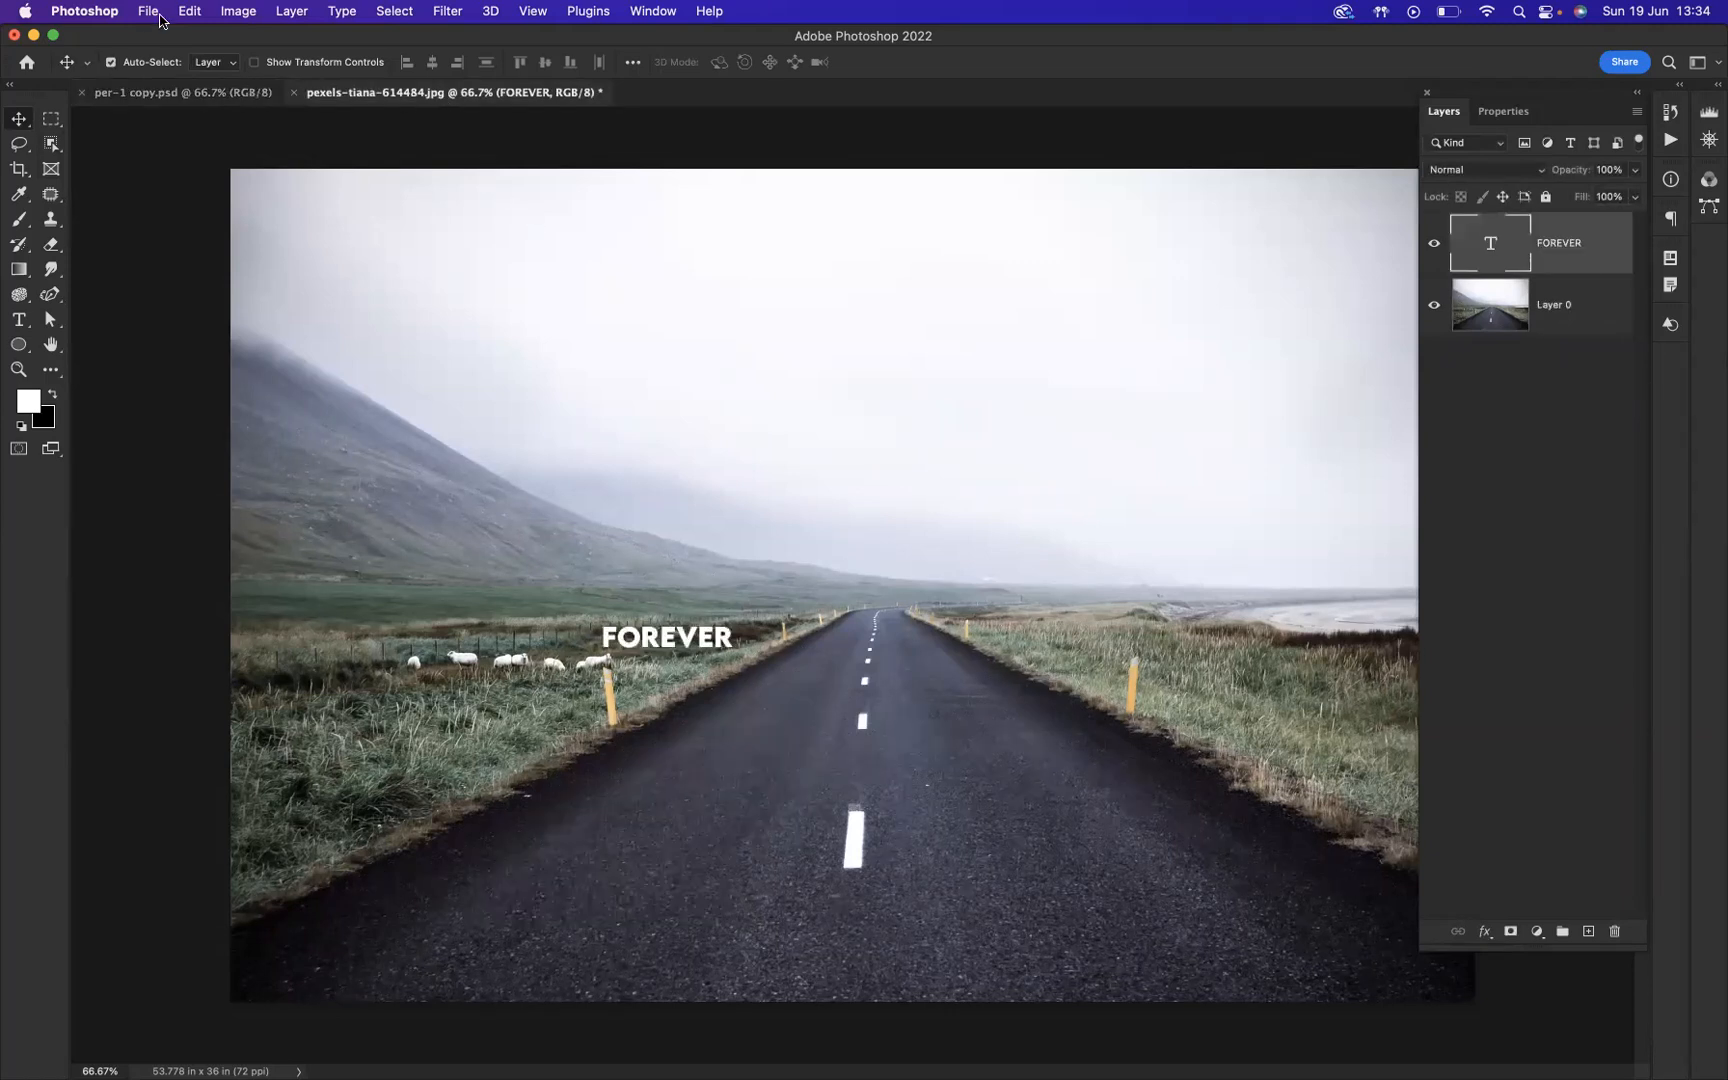
{"action": "left_click", "coordinate": [150, 12]}
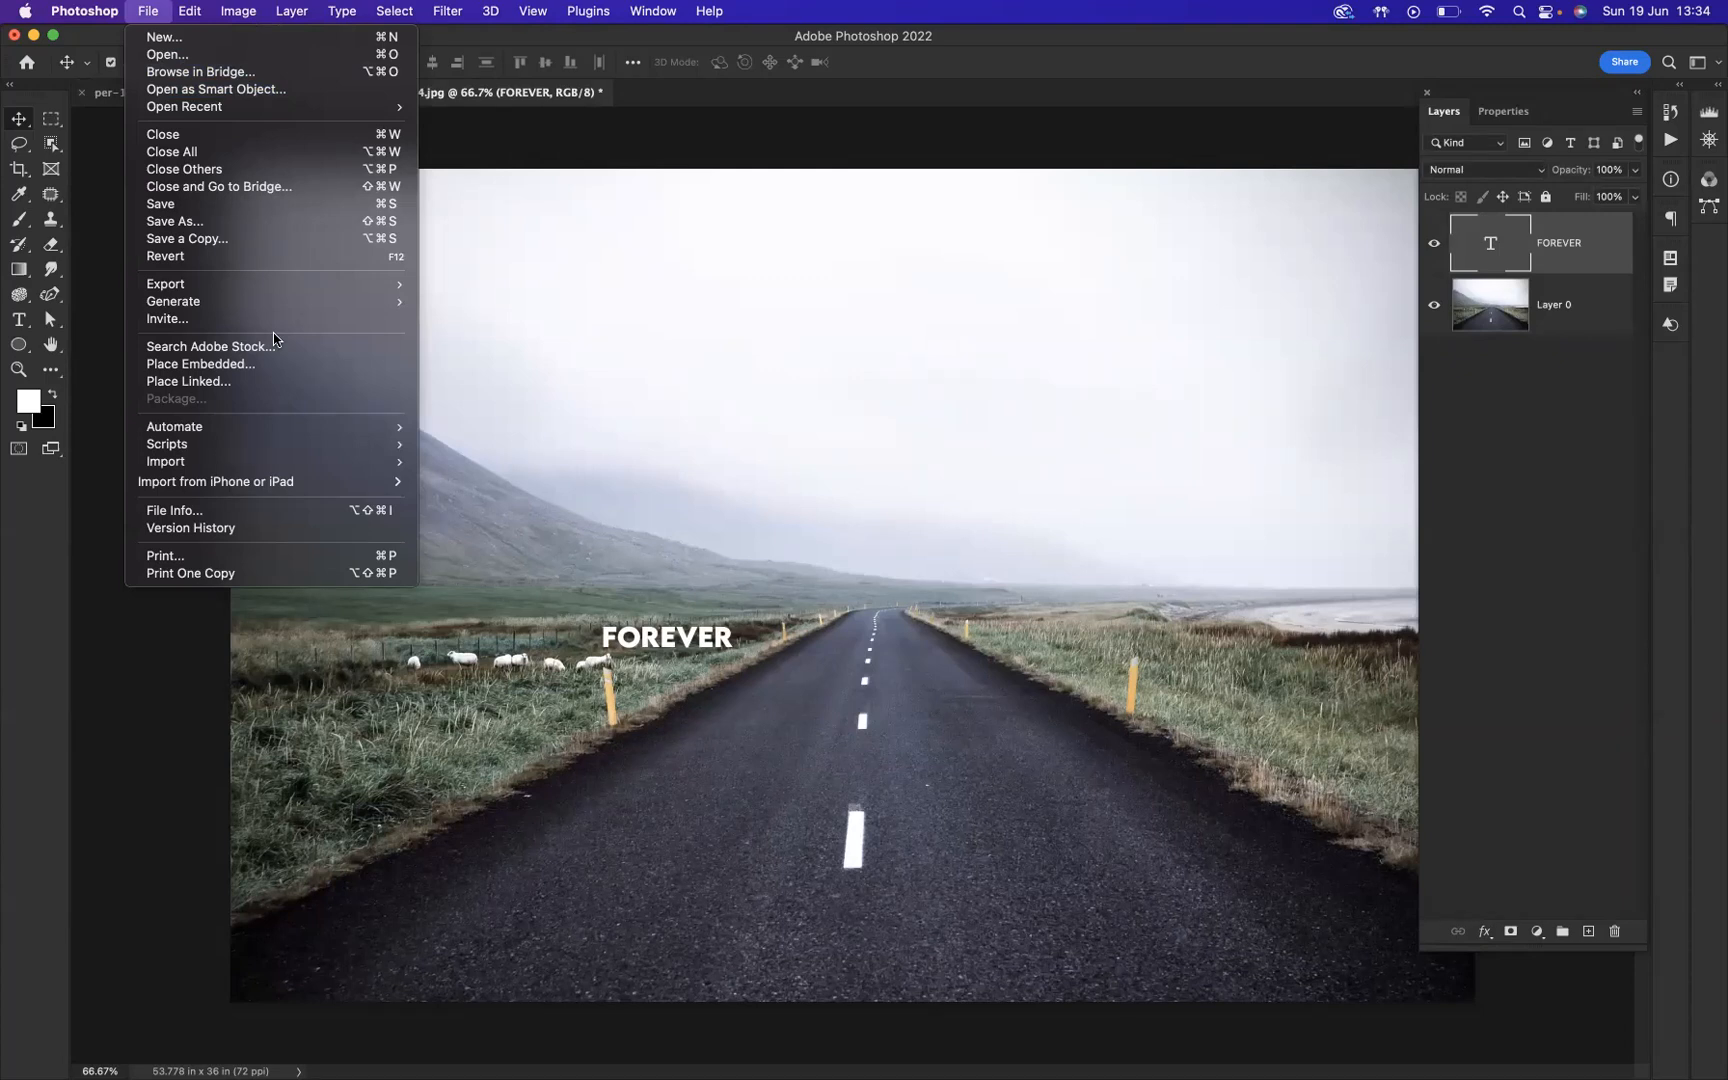
{"action": "left_click", "coordinate": [173, 366]}
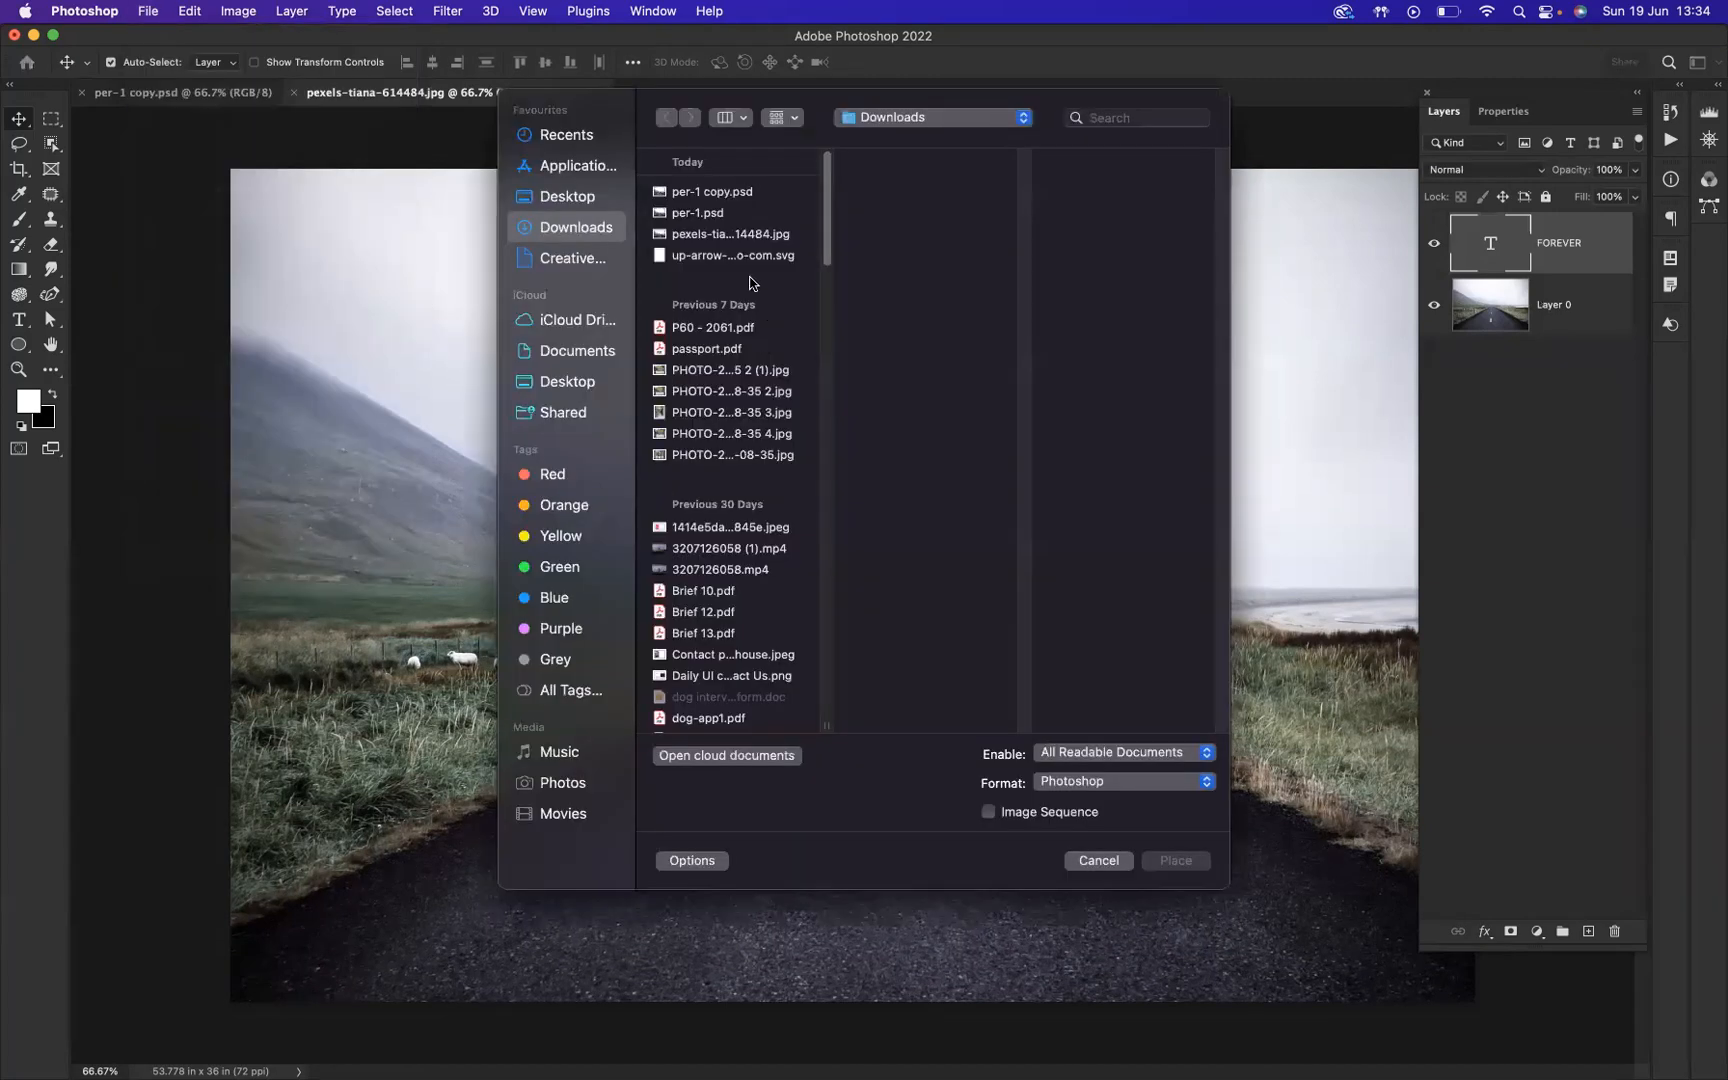
{"action": "left_click", "coordinate": [694, 258]}
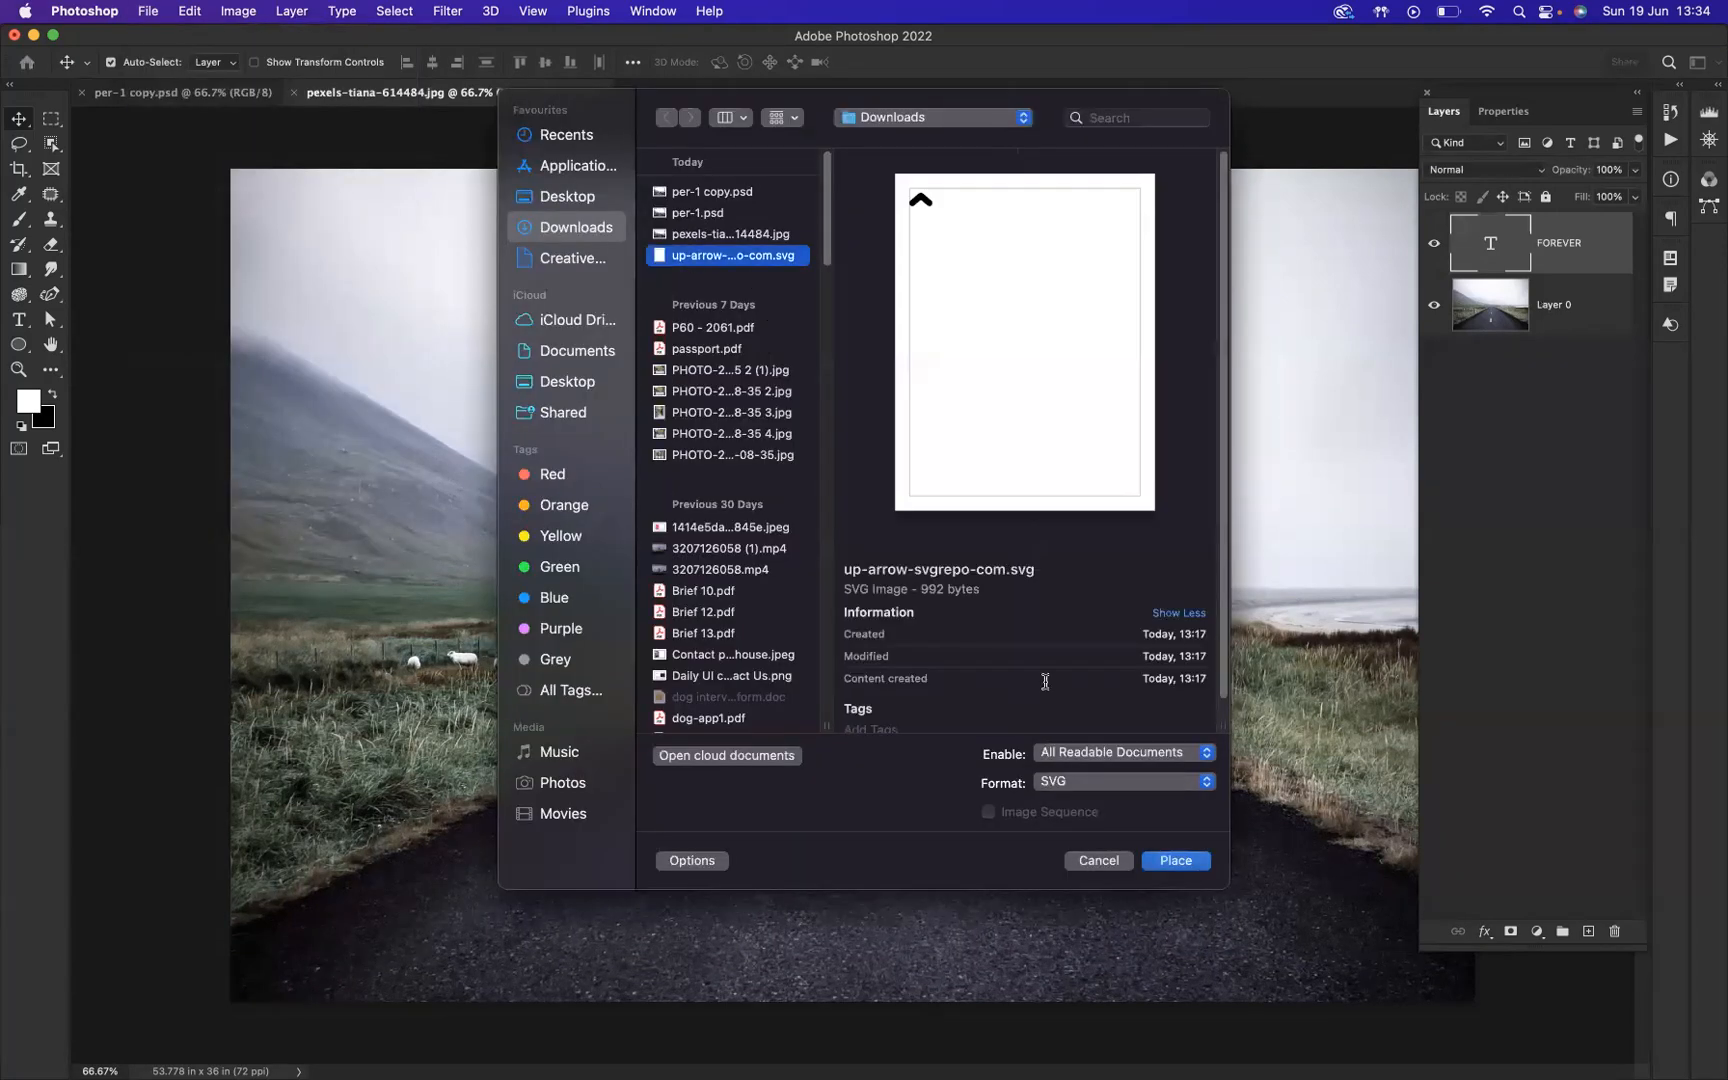
{"action": "left_click", "coordinate": [1182, 862]}
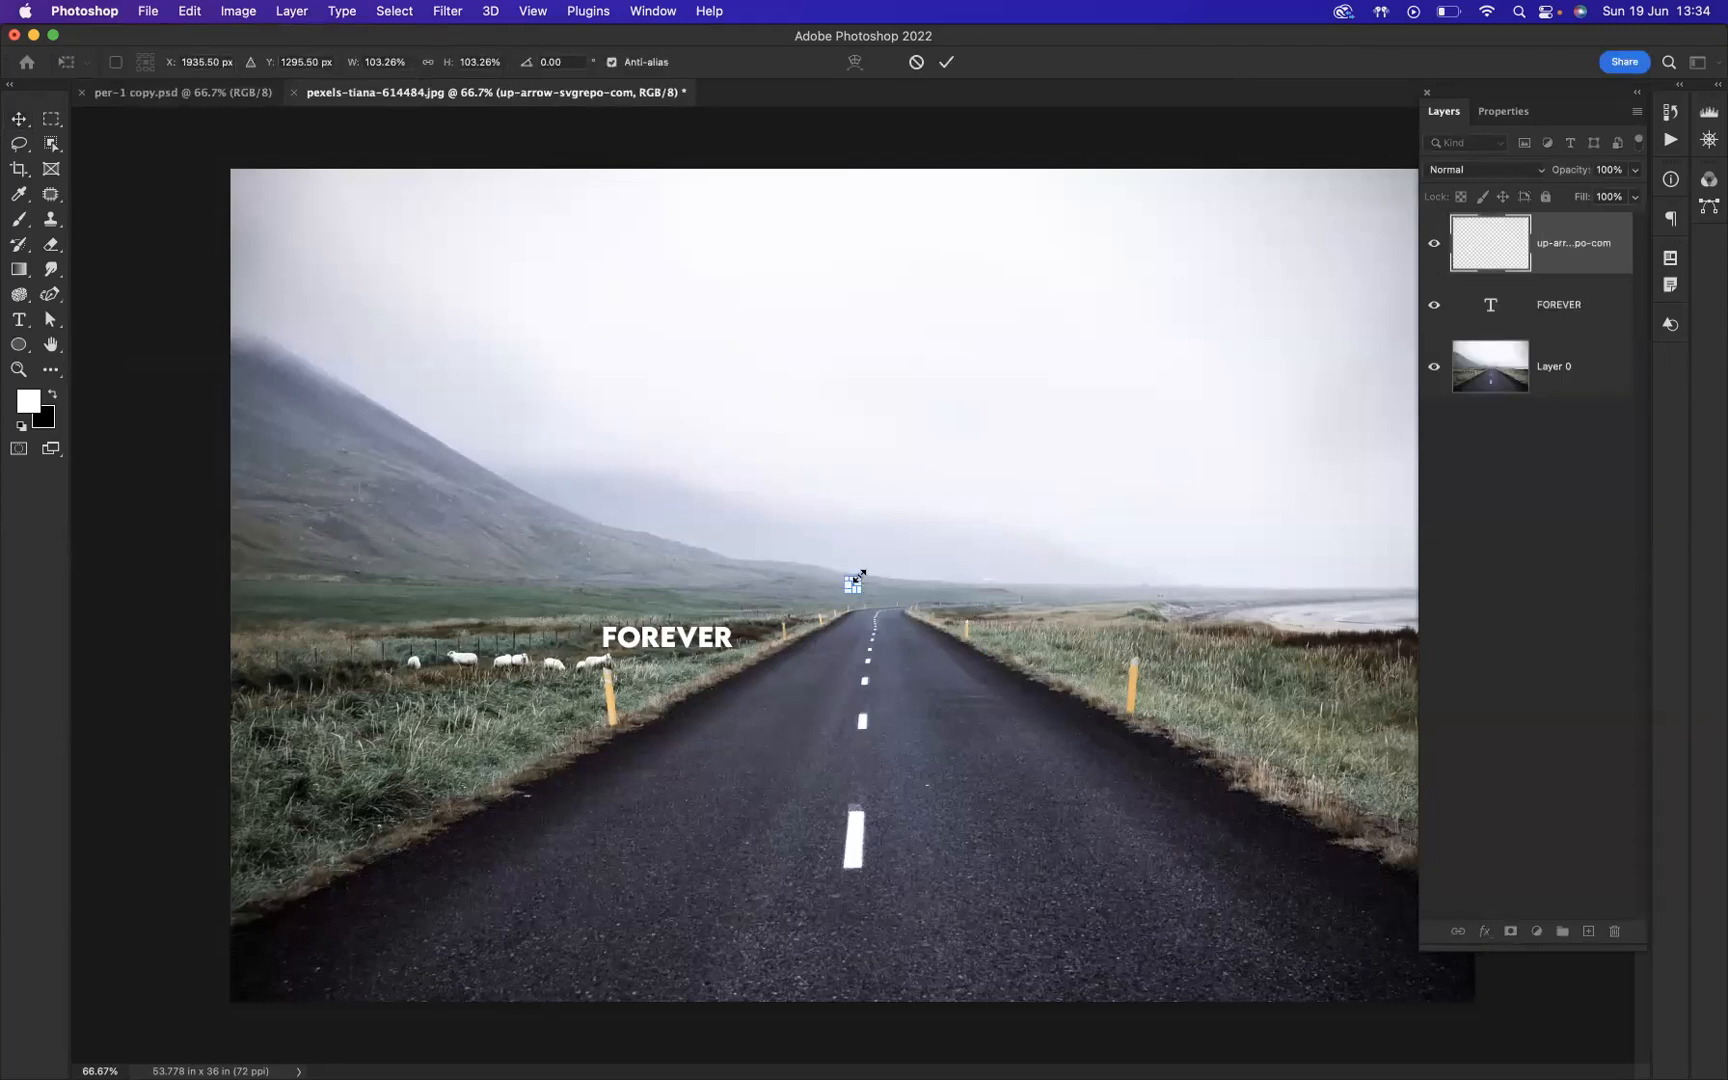
Step: Scale the placed arrow to about 641% and rotate it 90° so it points right
{"action": "left_click_drag", "start_coordinate": [859, 576], "coordinate": [889, 555]}
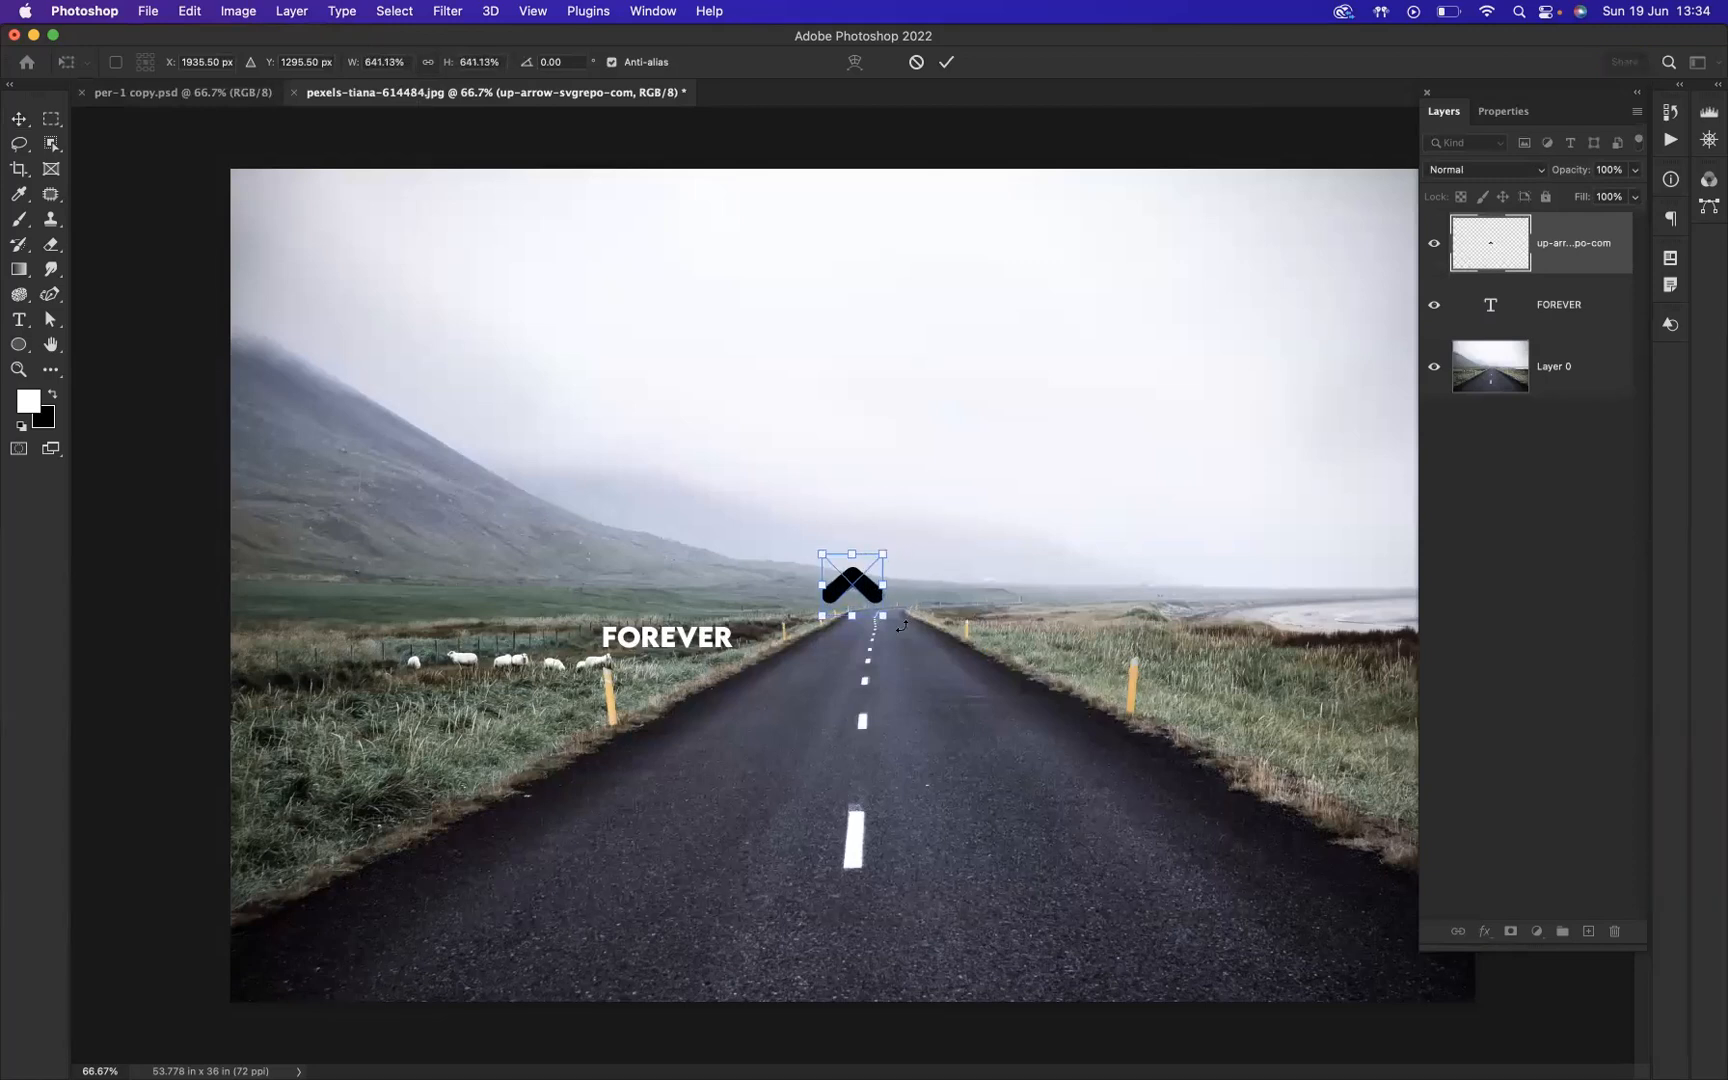
{"action": "left_click_drag", "start_coordinate": [890, 632], "coordinate": [815, 640]}
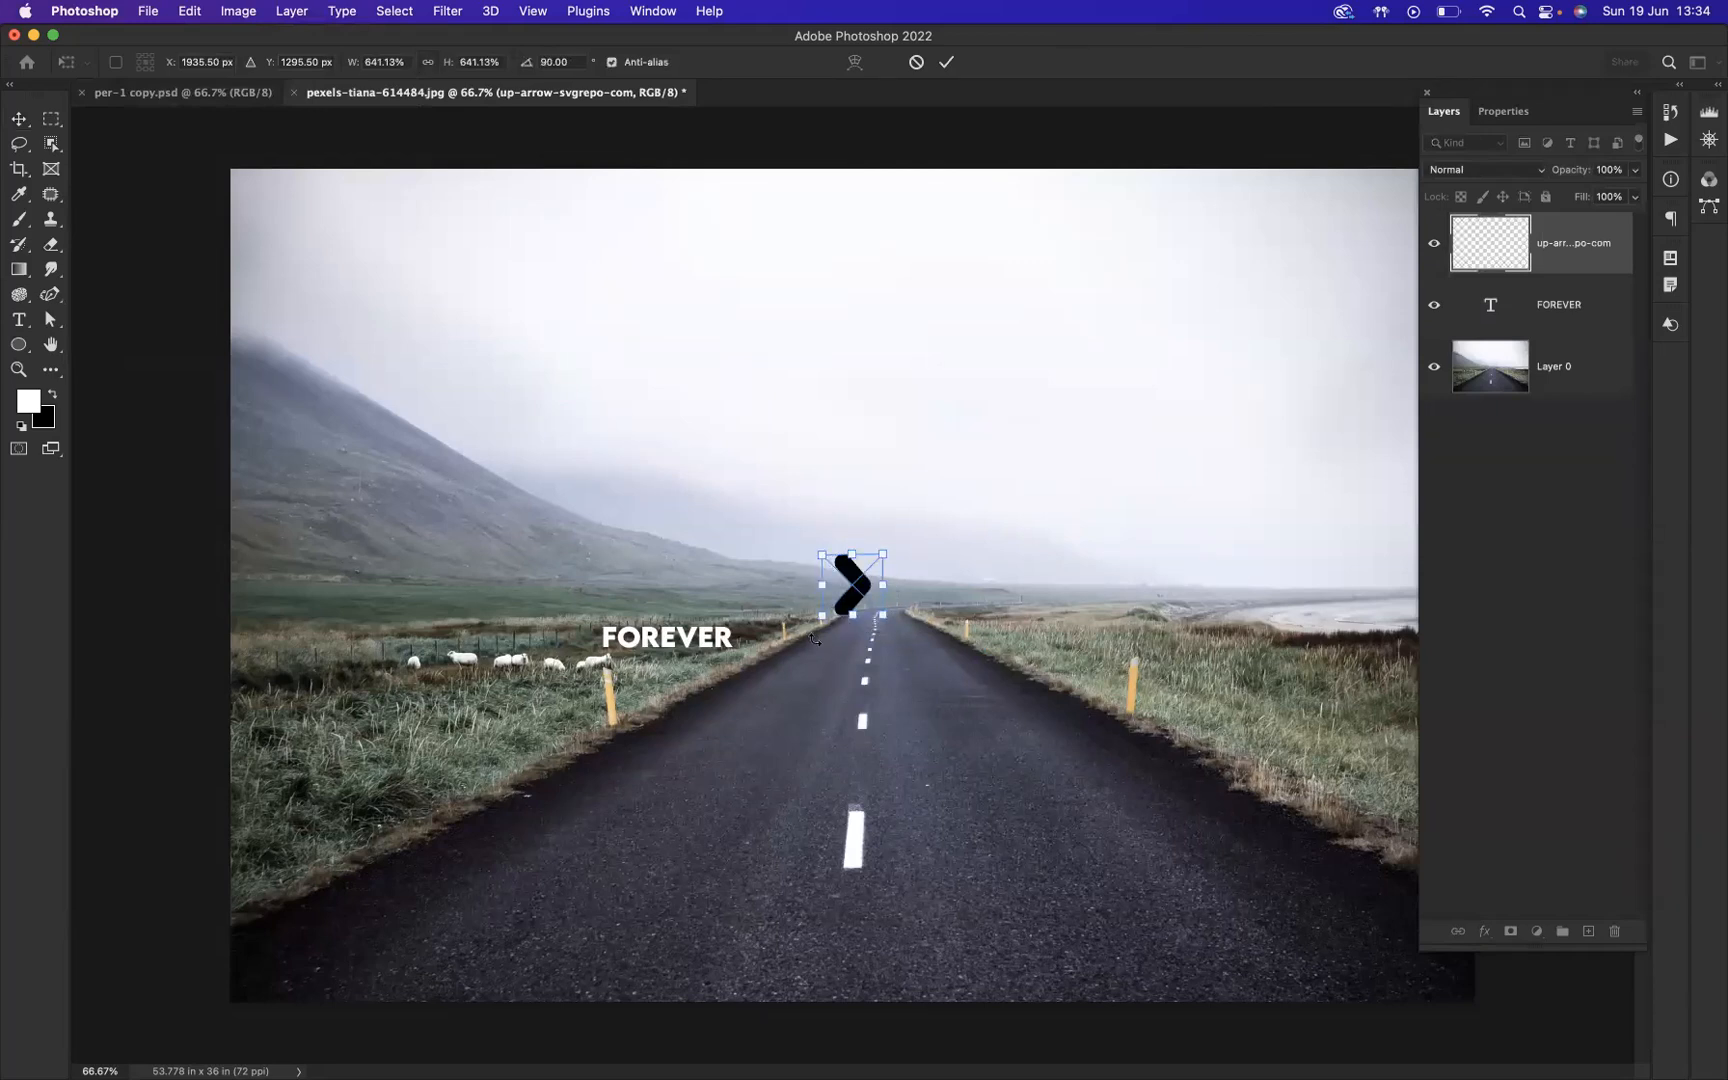
{"action": "left_click", "coordinate": [1565, 238]}
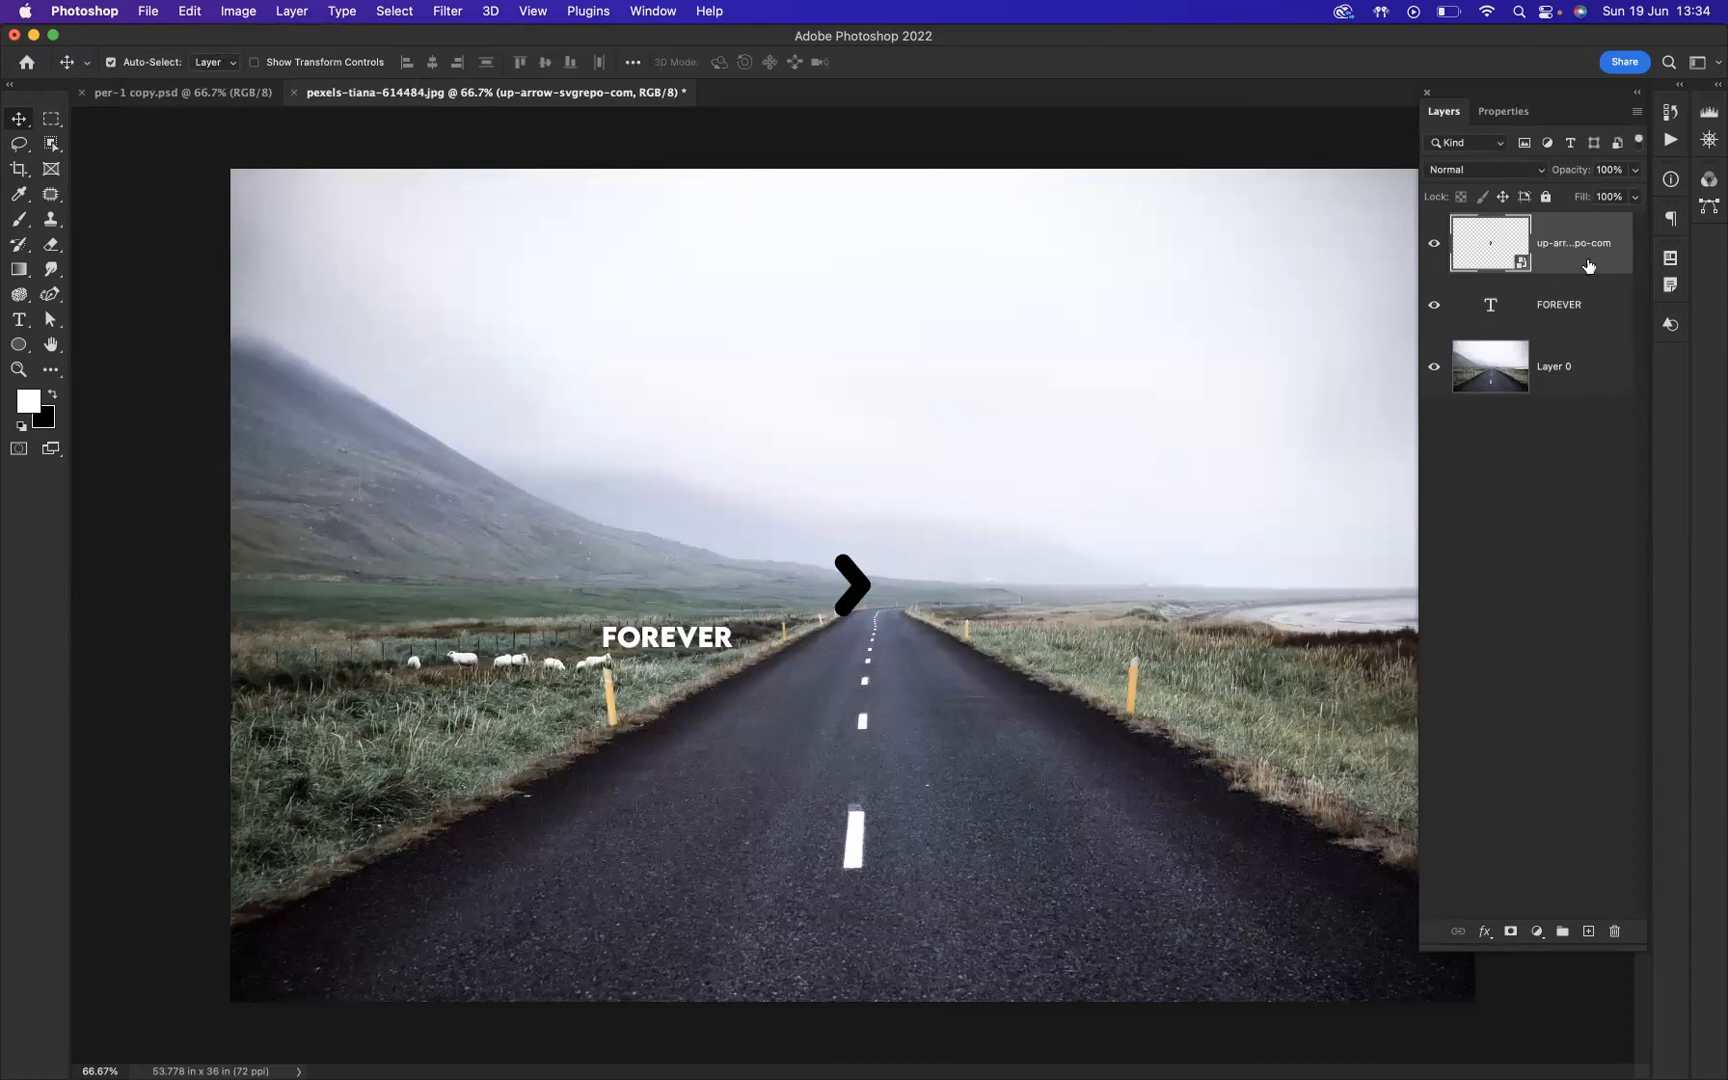
Step: Apply a white Color Overlay layer style at 100% opacity to the arrow layer
{"action": "double_click", "coordinate": [1583, 229]}
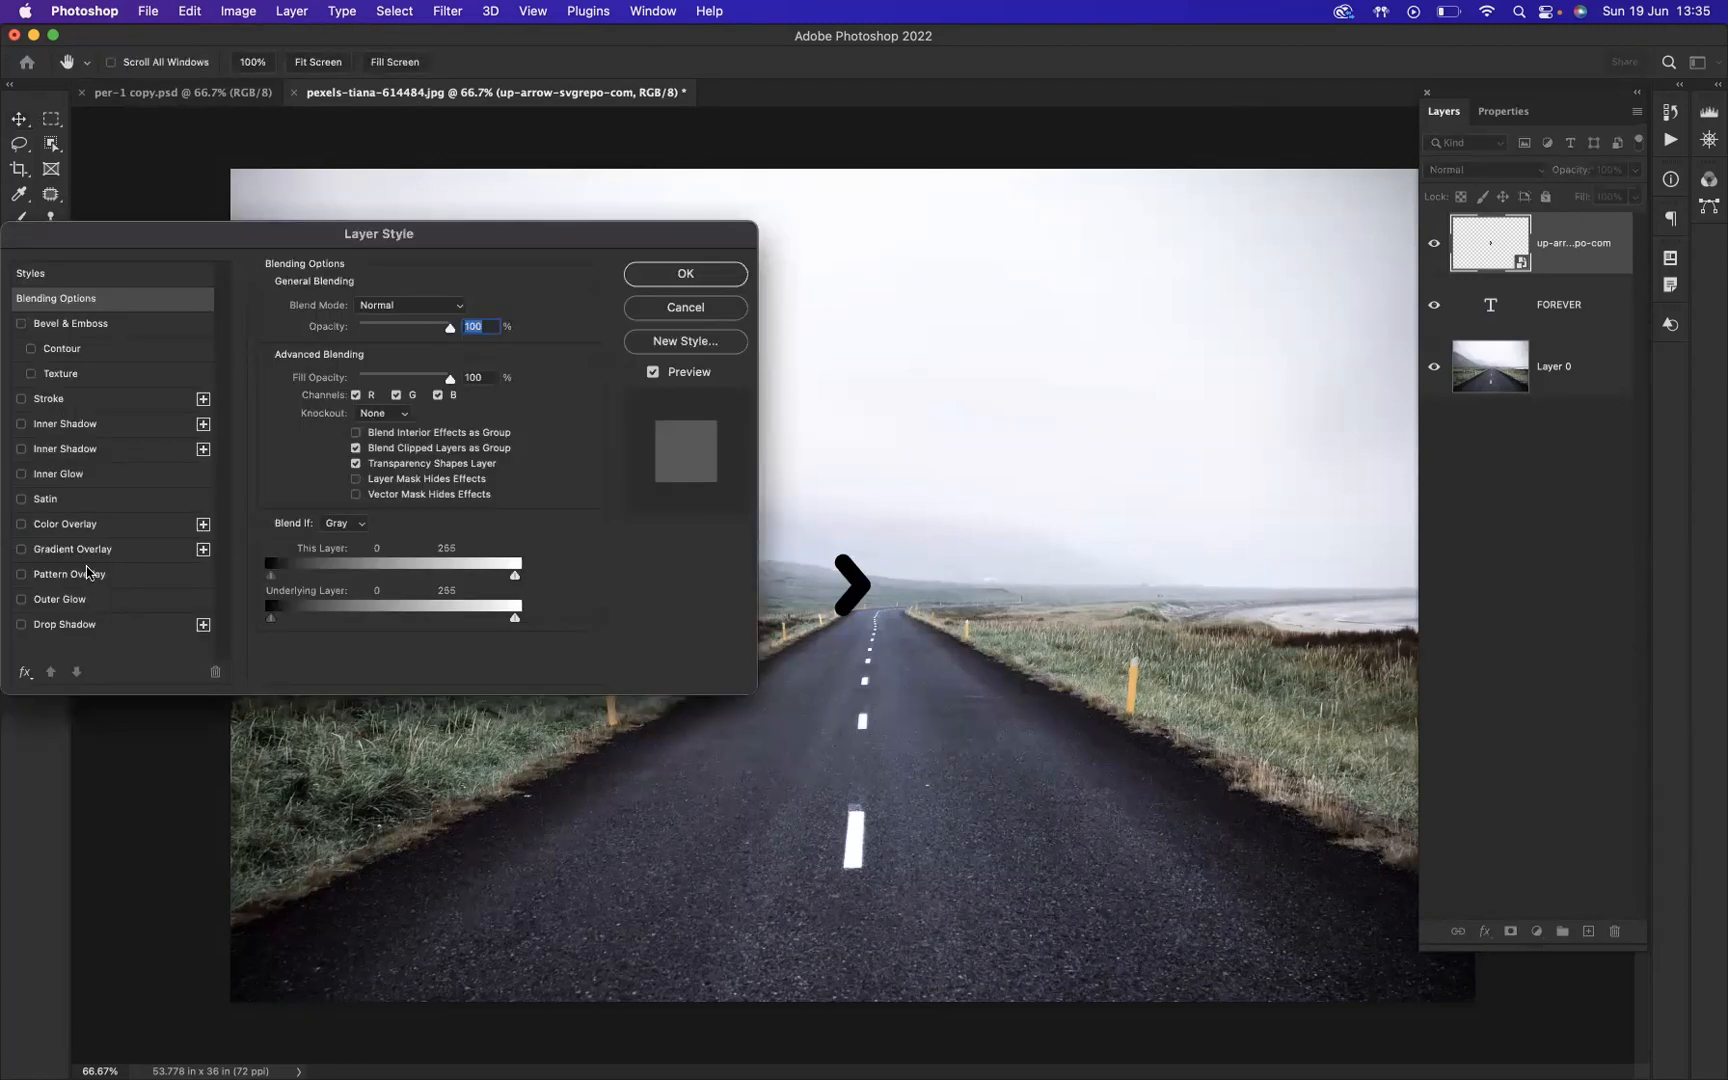
{"action": "left_click", "coordinate": [47, 528]}
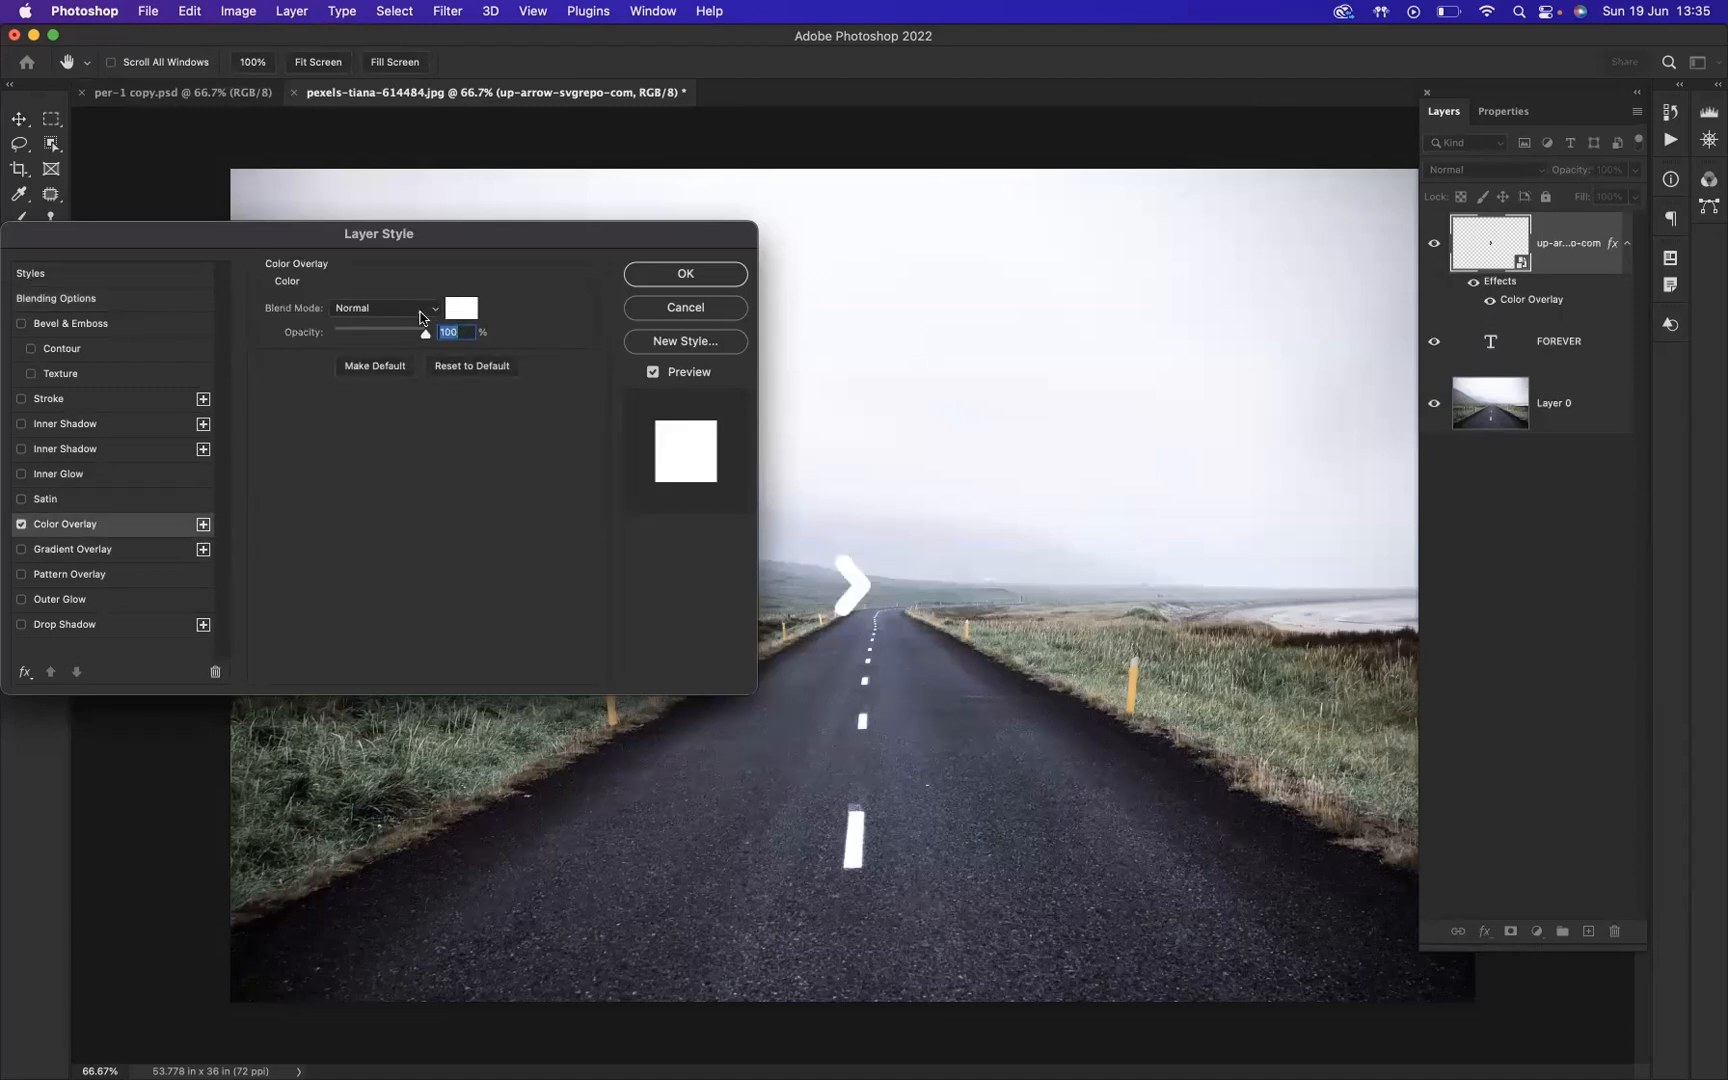
{"action": "left_click", "coordinate": [685, 275]}
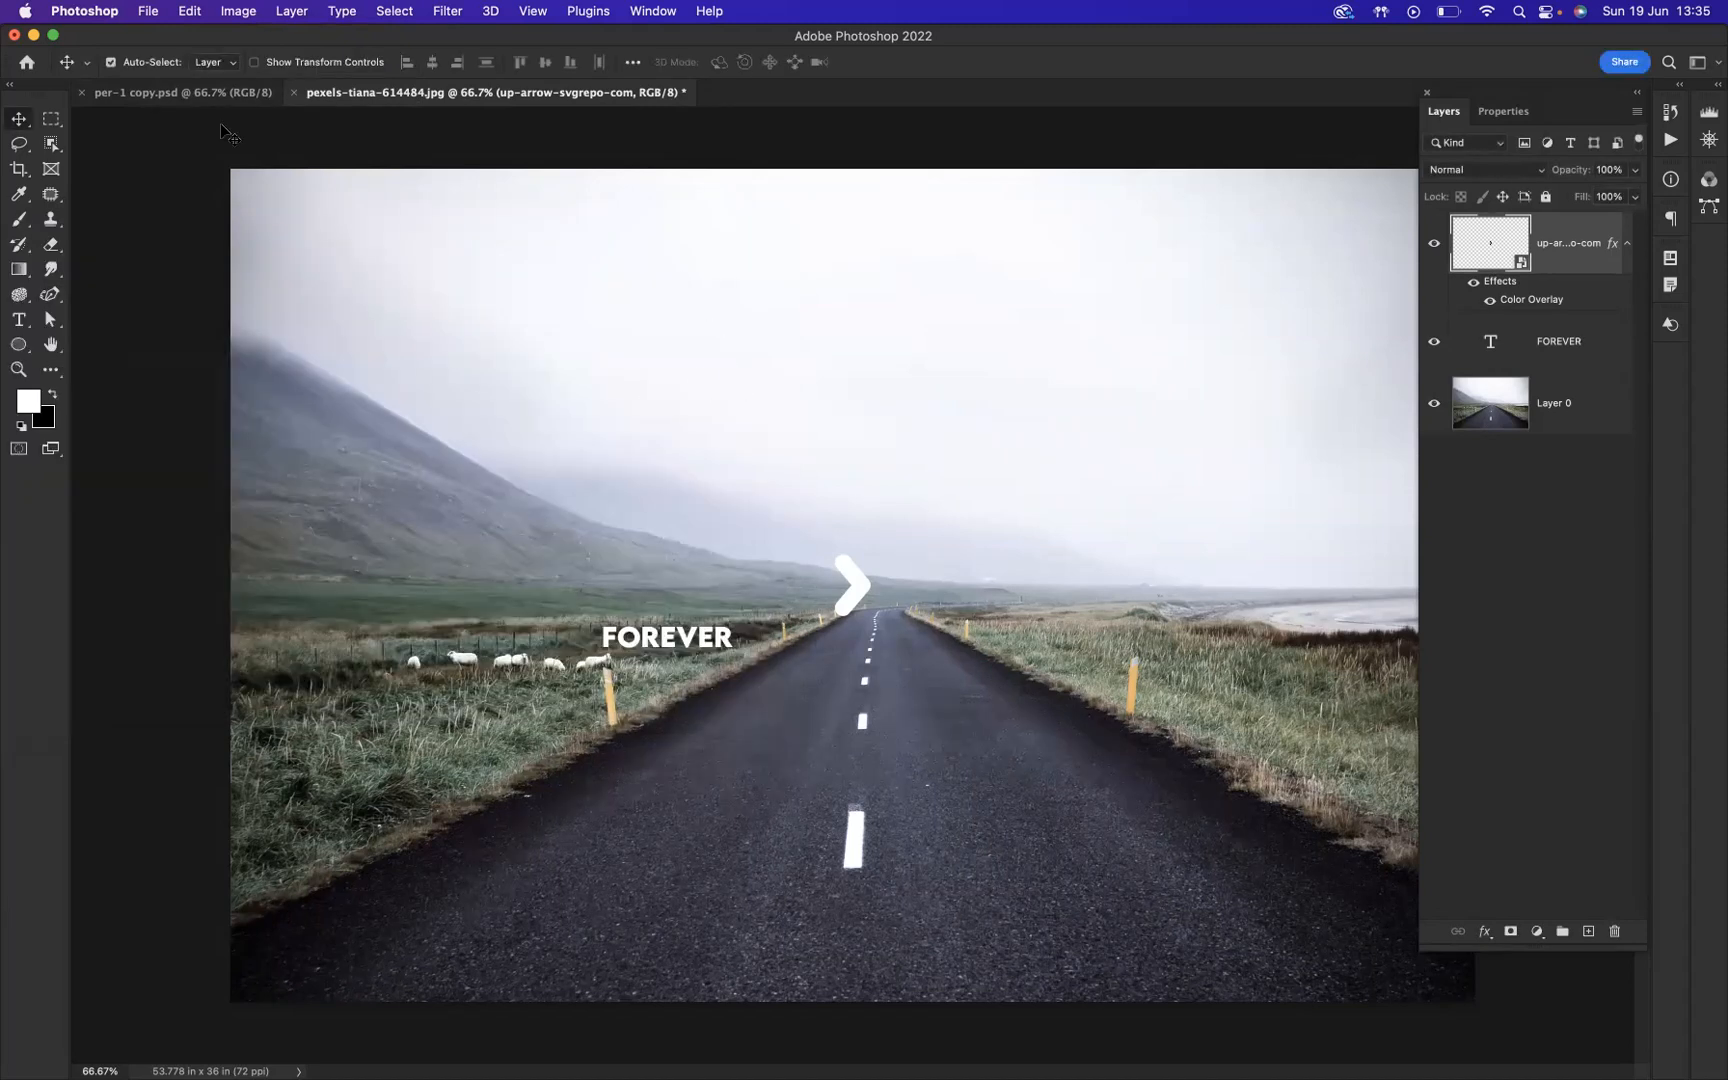
Step: Scale the FOREVER text to about 185% and move it up beside the arrow at the horizon
{"action": "left_click", "coordinate": [666, 641]}
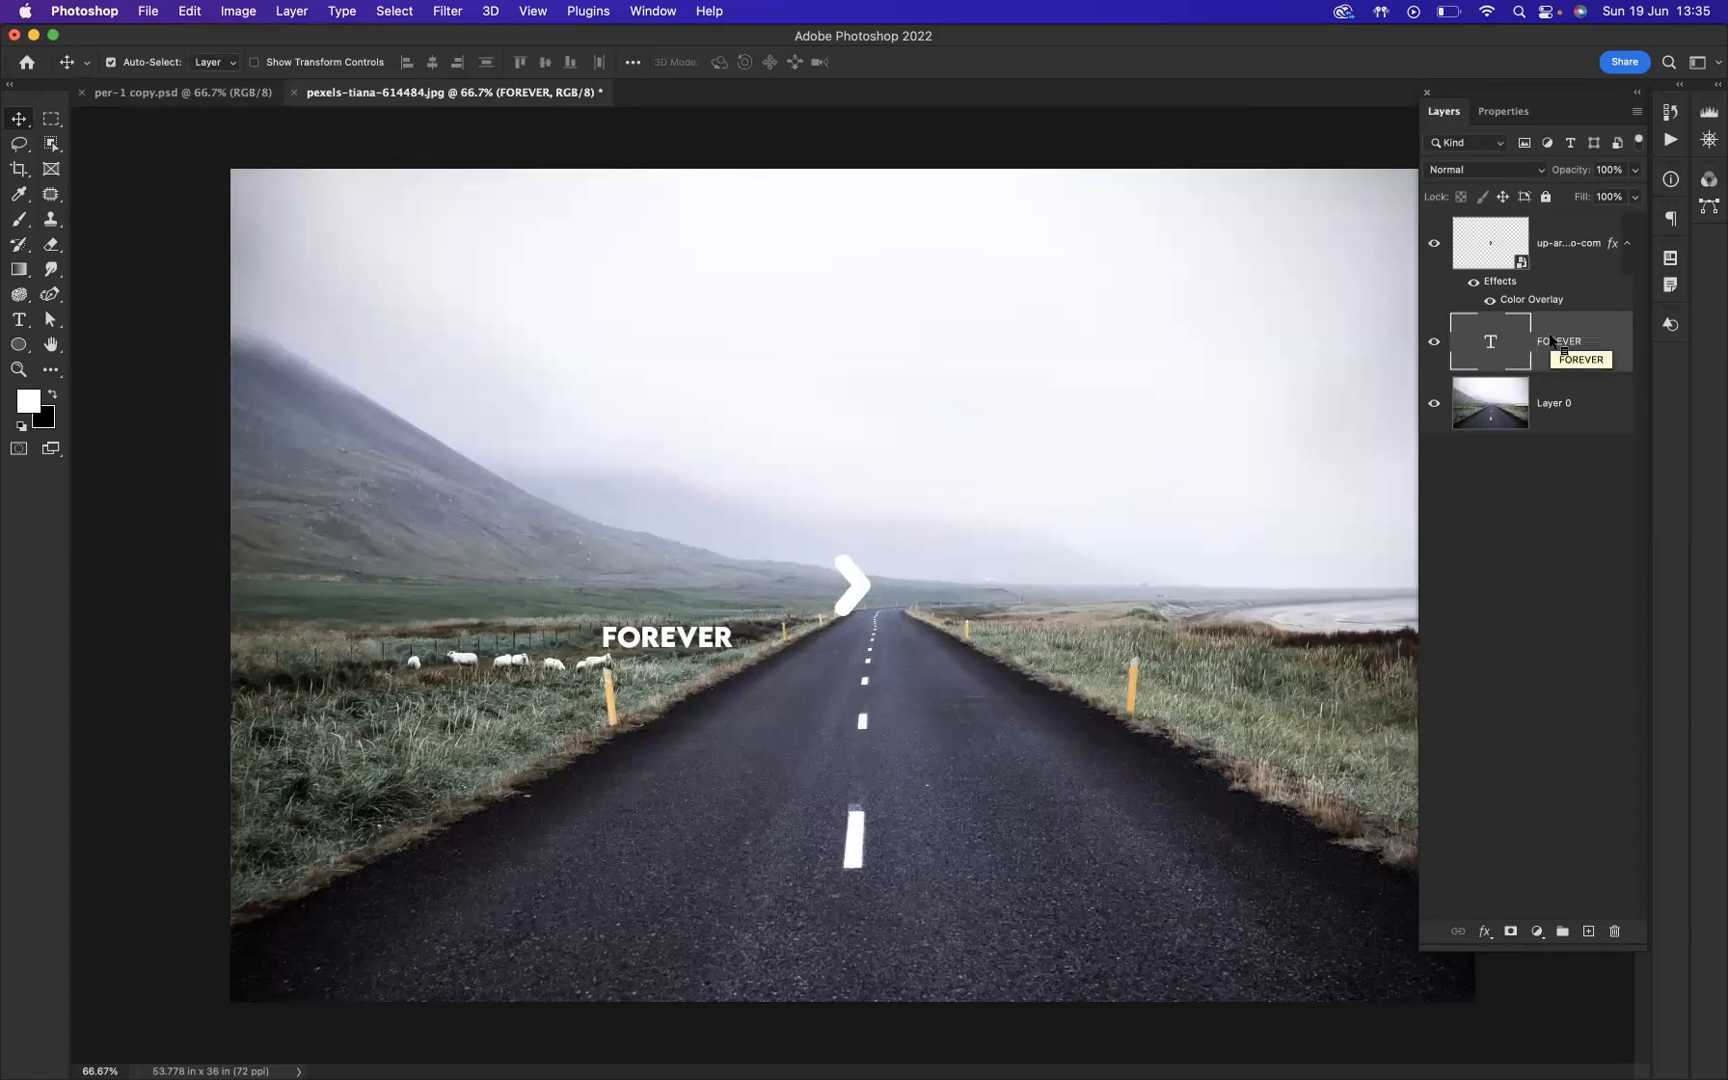
{"action": "key", "text": "super+t"}
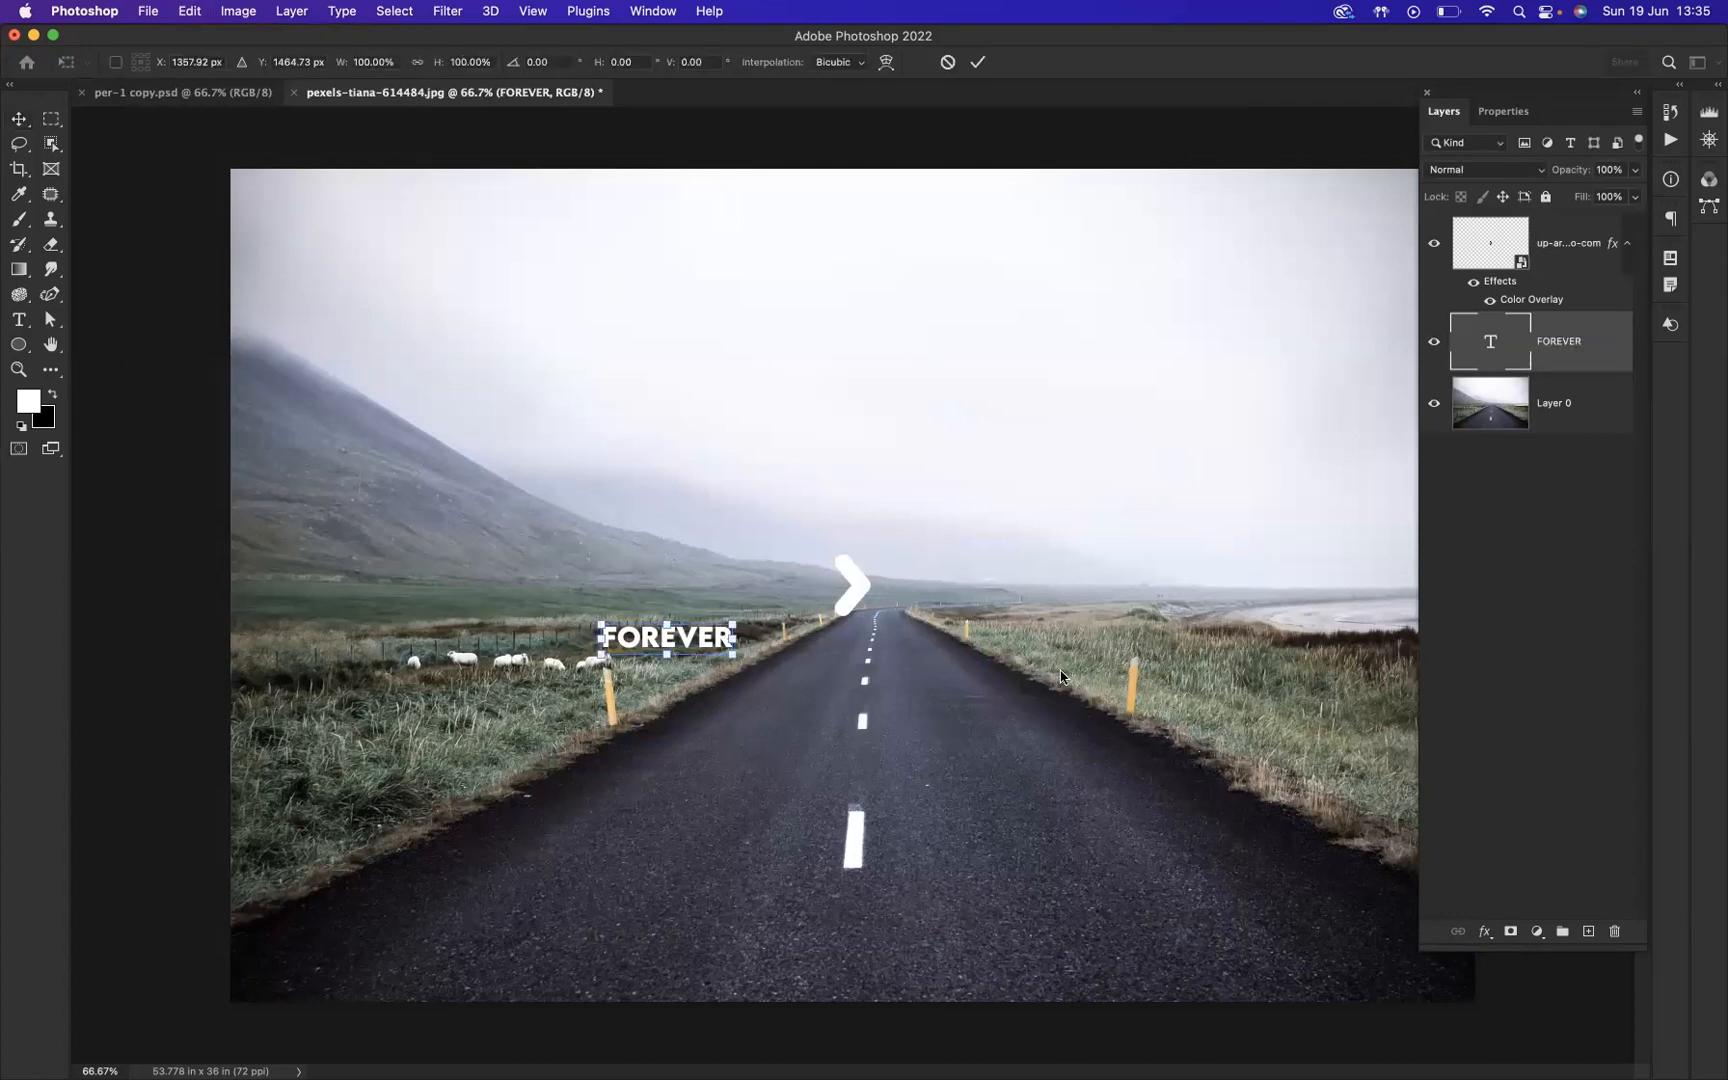
{"action": "left_click_drag", "start_coordinate": [731, 623], "coordinate": [784, 600]}
{"action": "left_click_drag", "start_coordinate": [665, 647], "coordinate": [623, 609]}
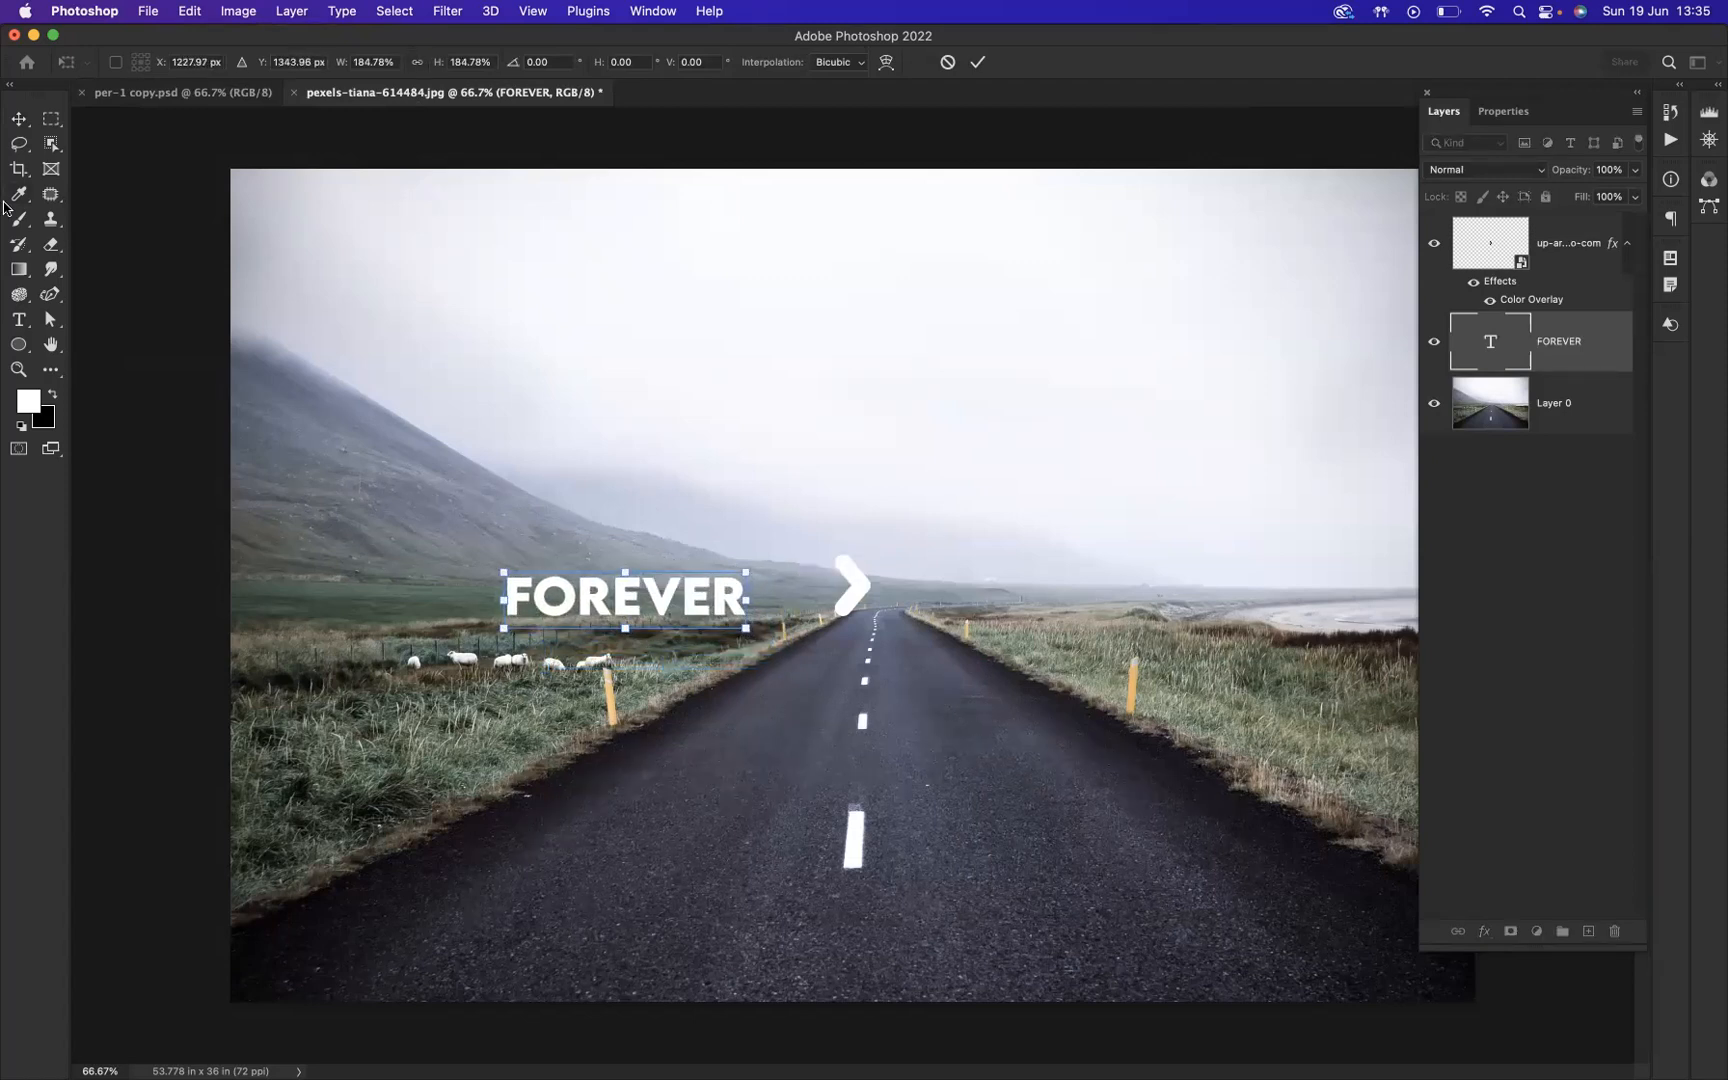
{"action": "left_click", "coordinate": [19, 118]}
{"action": "left_click", "coordinate": [558, 340]}
Step: Move the arrow closer to the end of FOREVER and duplicate it twice to form a row of three
{"action": "left_click", "coordinate": [858, 586]}
{"action": "left_click_drag", "start_coordinate": [858, 580], "coordinate": [816, 588]}
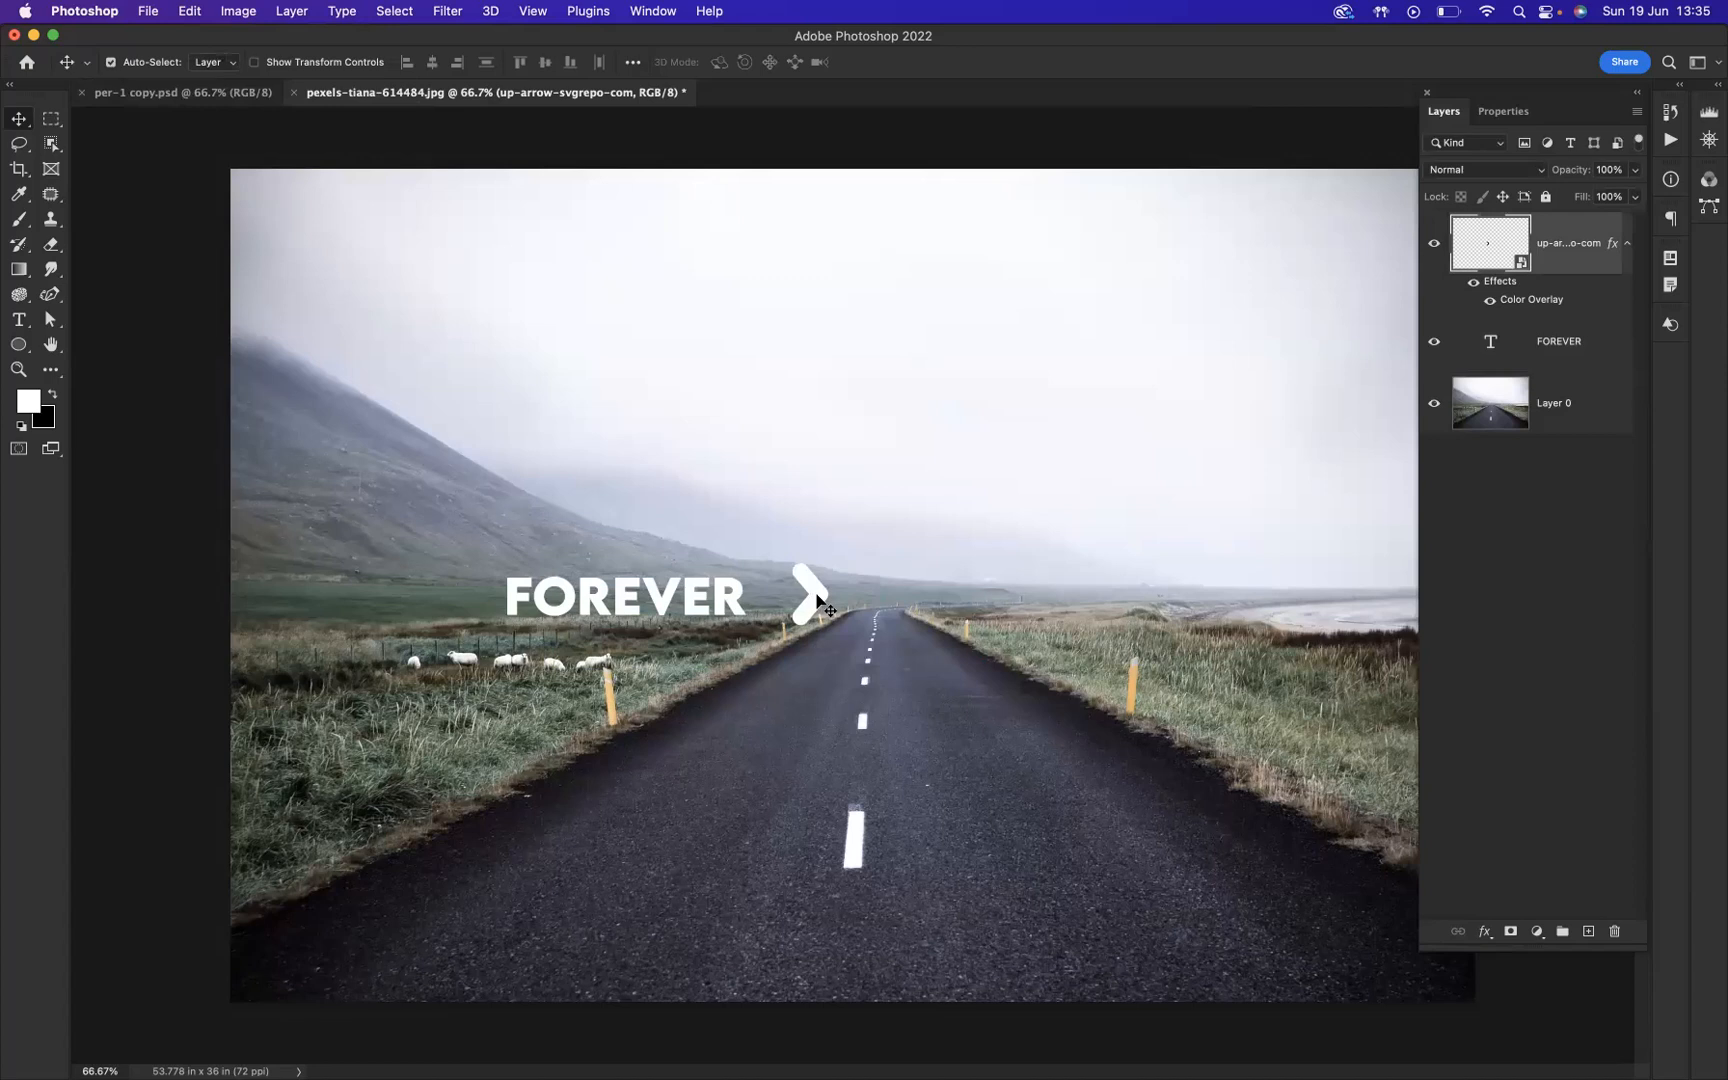
{"action": "left_click_drag", "start_coordinate": [818, 598], "coordinate": [905, 600], "text": "alt"}
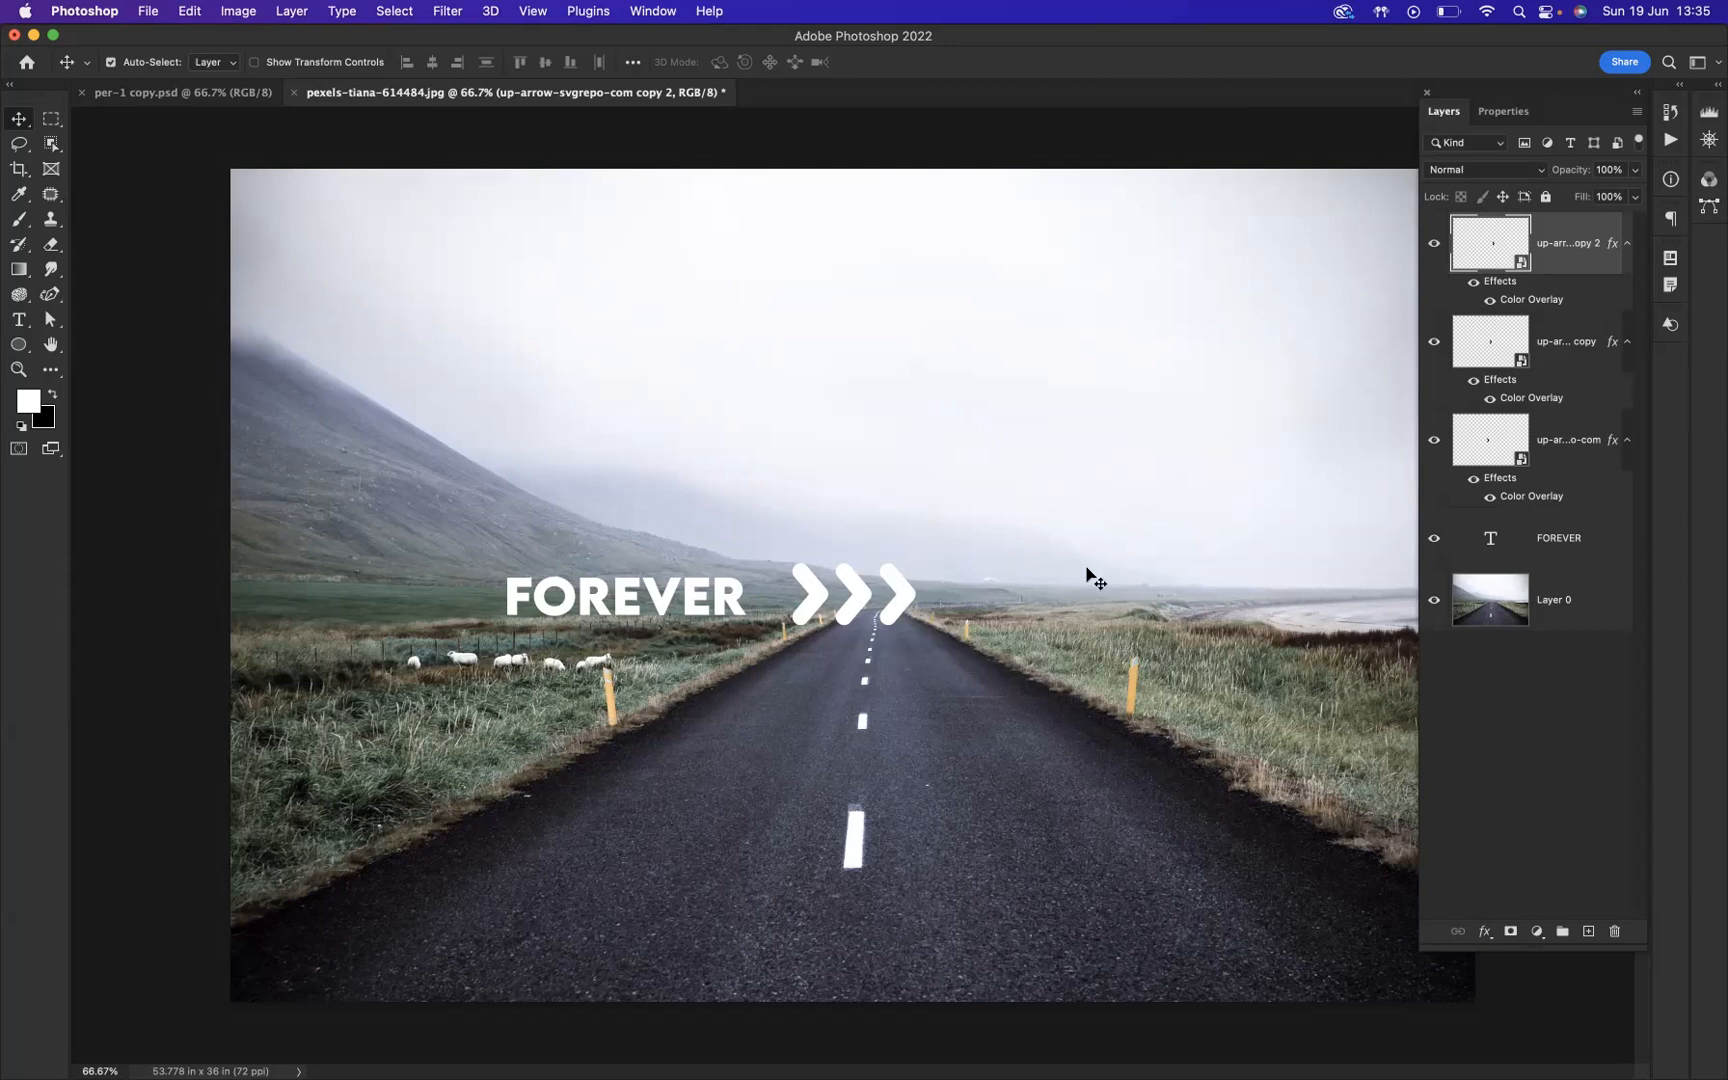
Step: Distribute the three arrow layers horizontally and scale them together to about 69%
{"action": "left_click", "coordinate": [1584, 462], "text": "shift"}
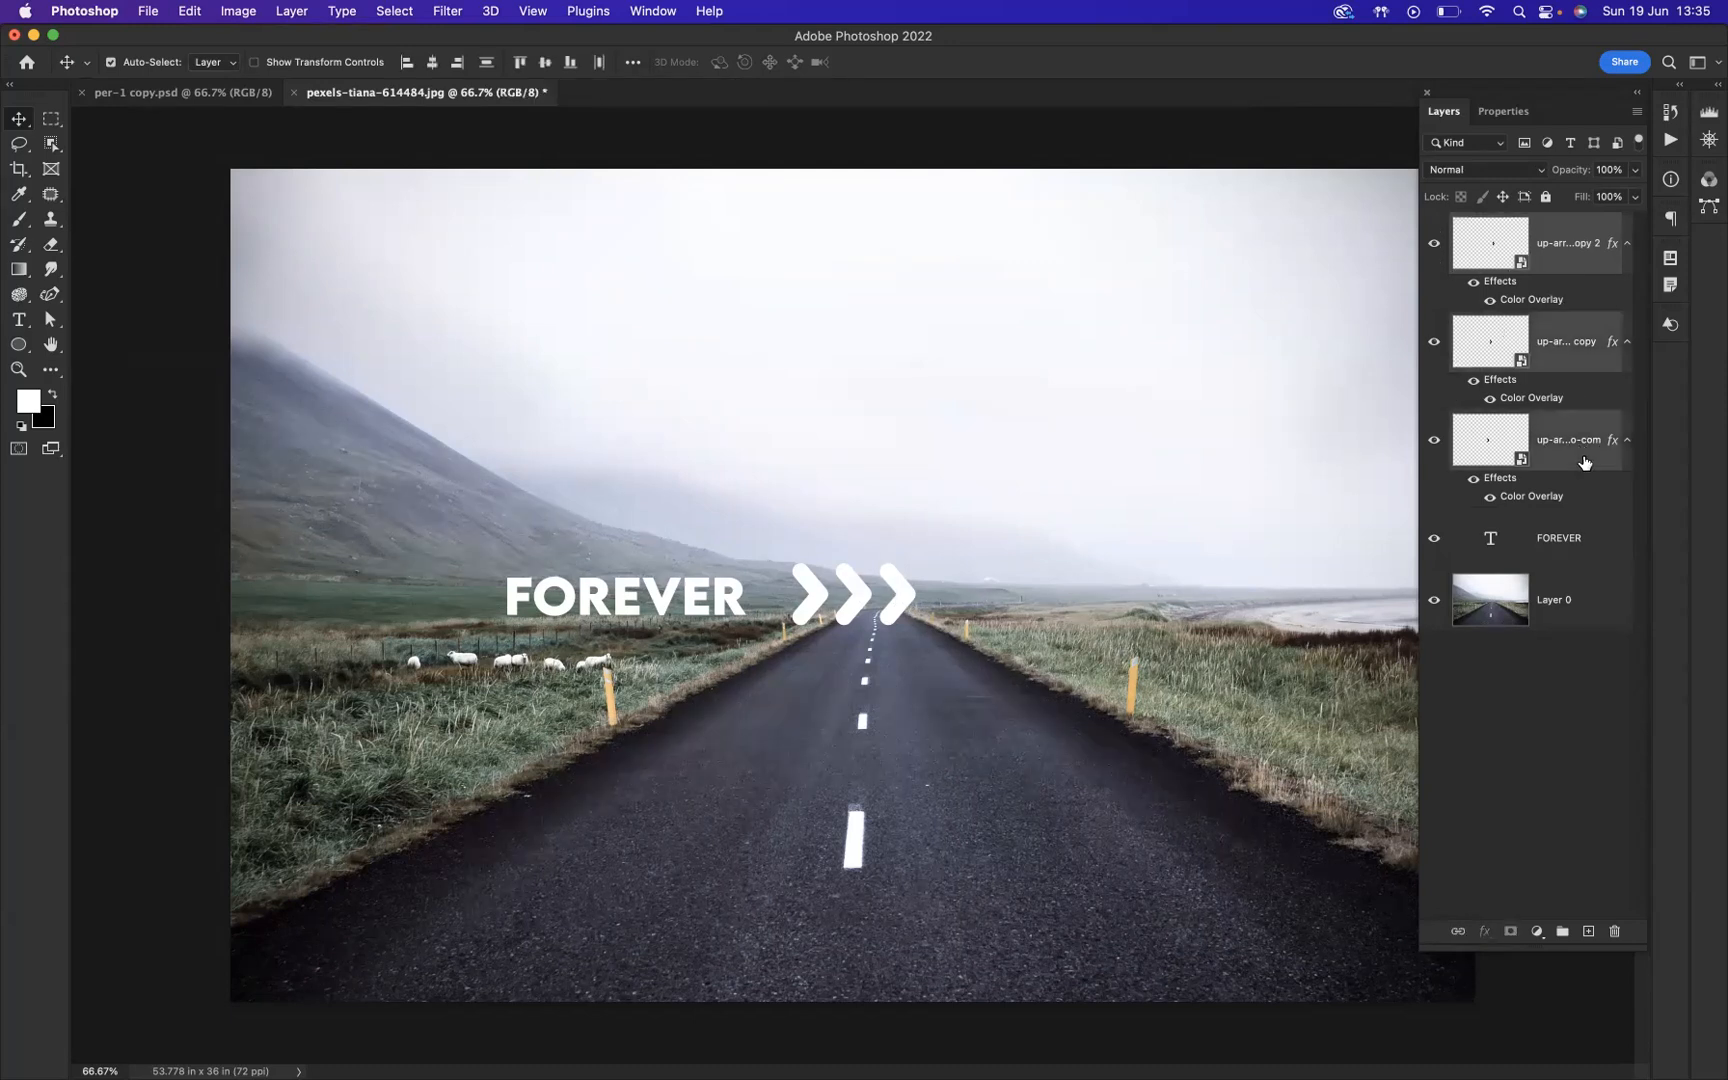
{"action": "left_click", "coordinate": [598, 63]}
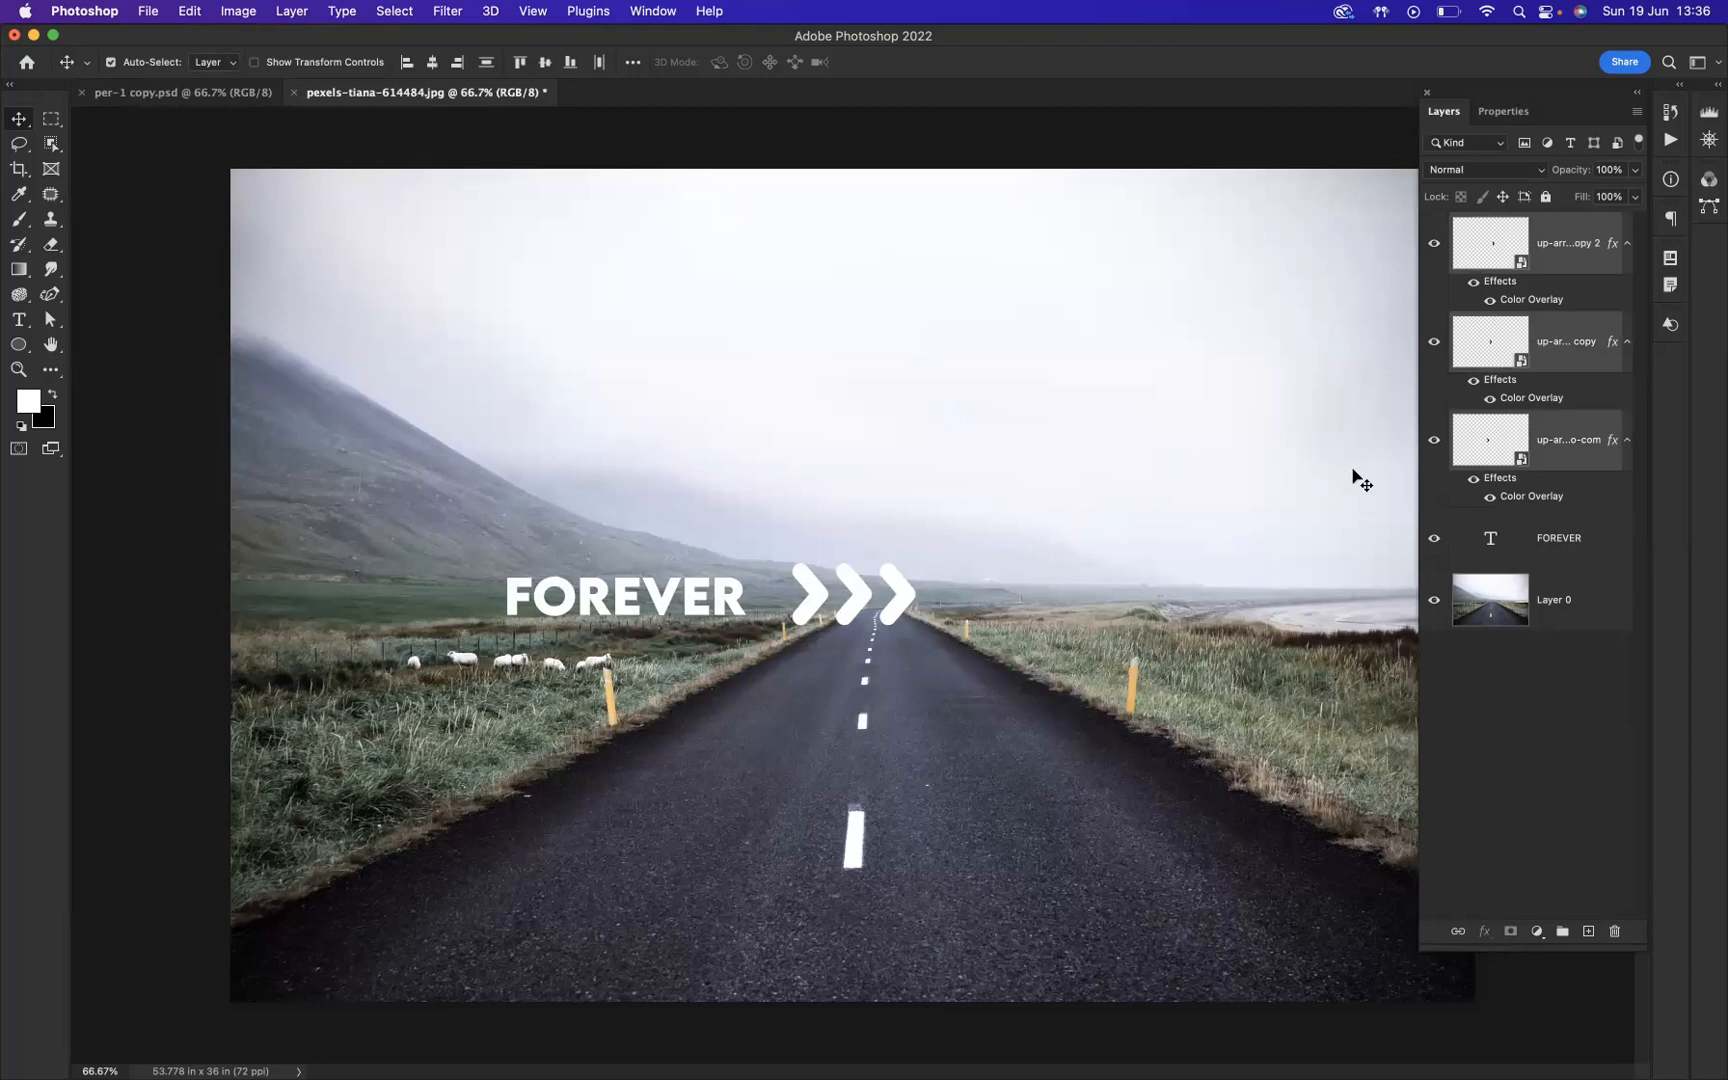
{"action": "key", "text": "super+t"}
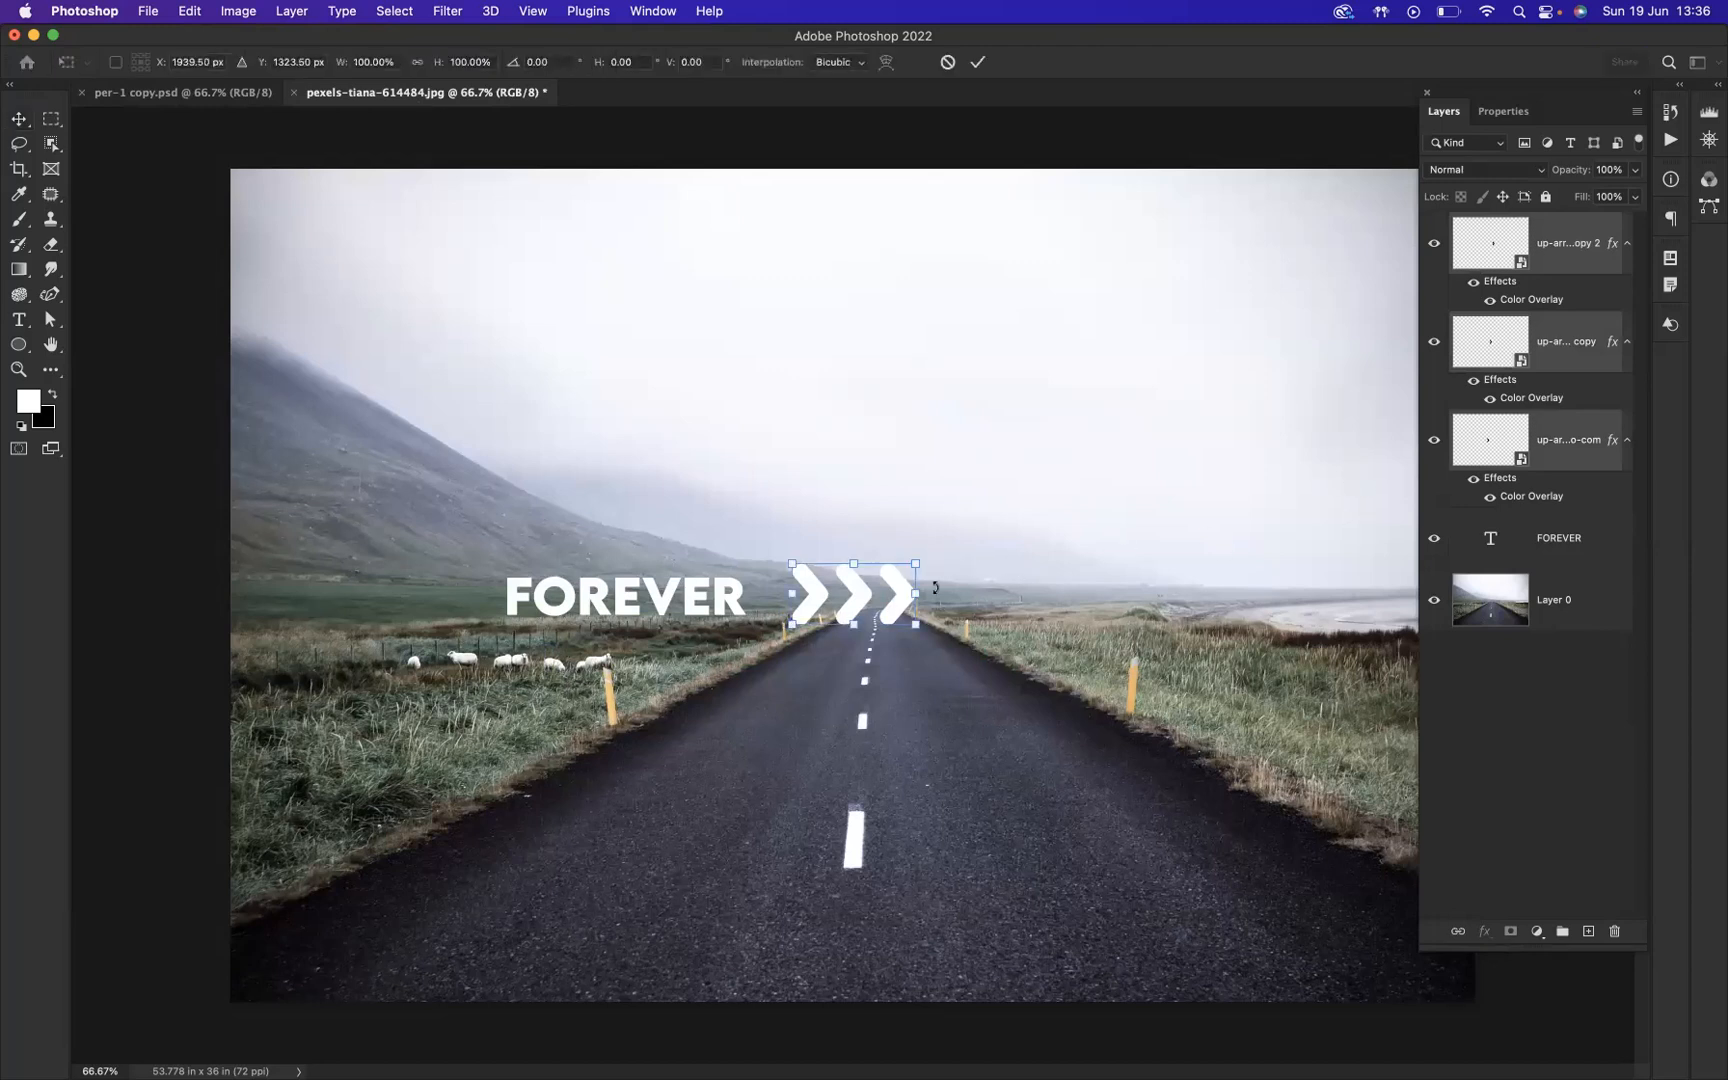
{"action": "left_click_drag", "start_coordinate": [913, 563], "coordinate": [897, 572]}
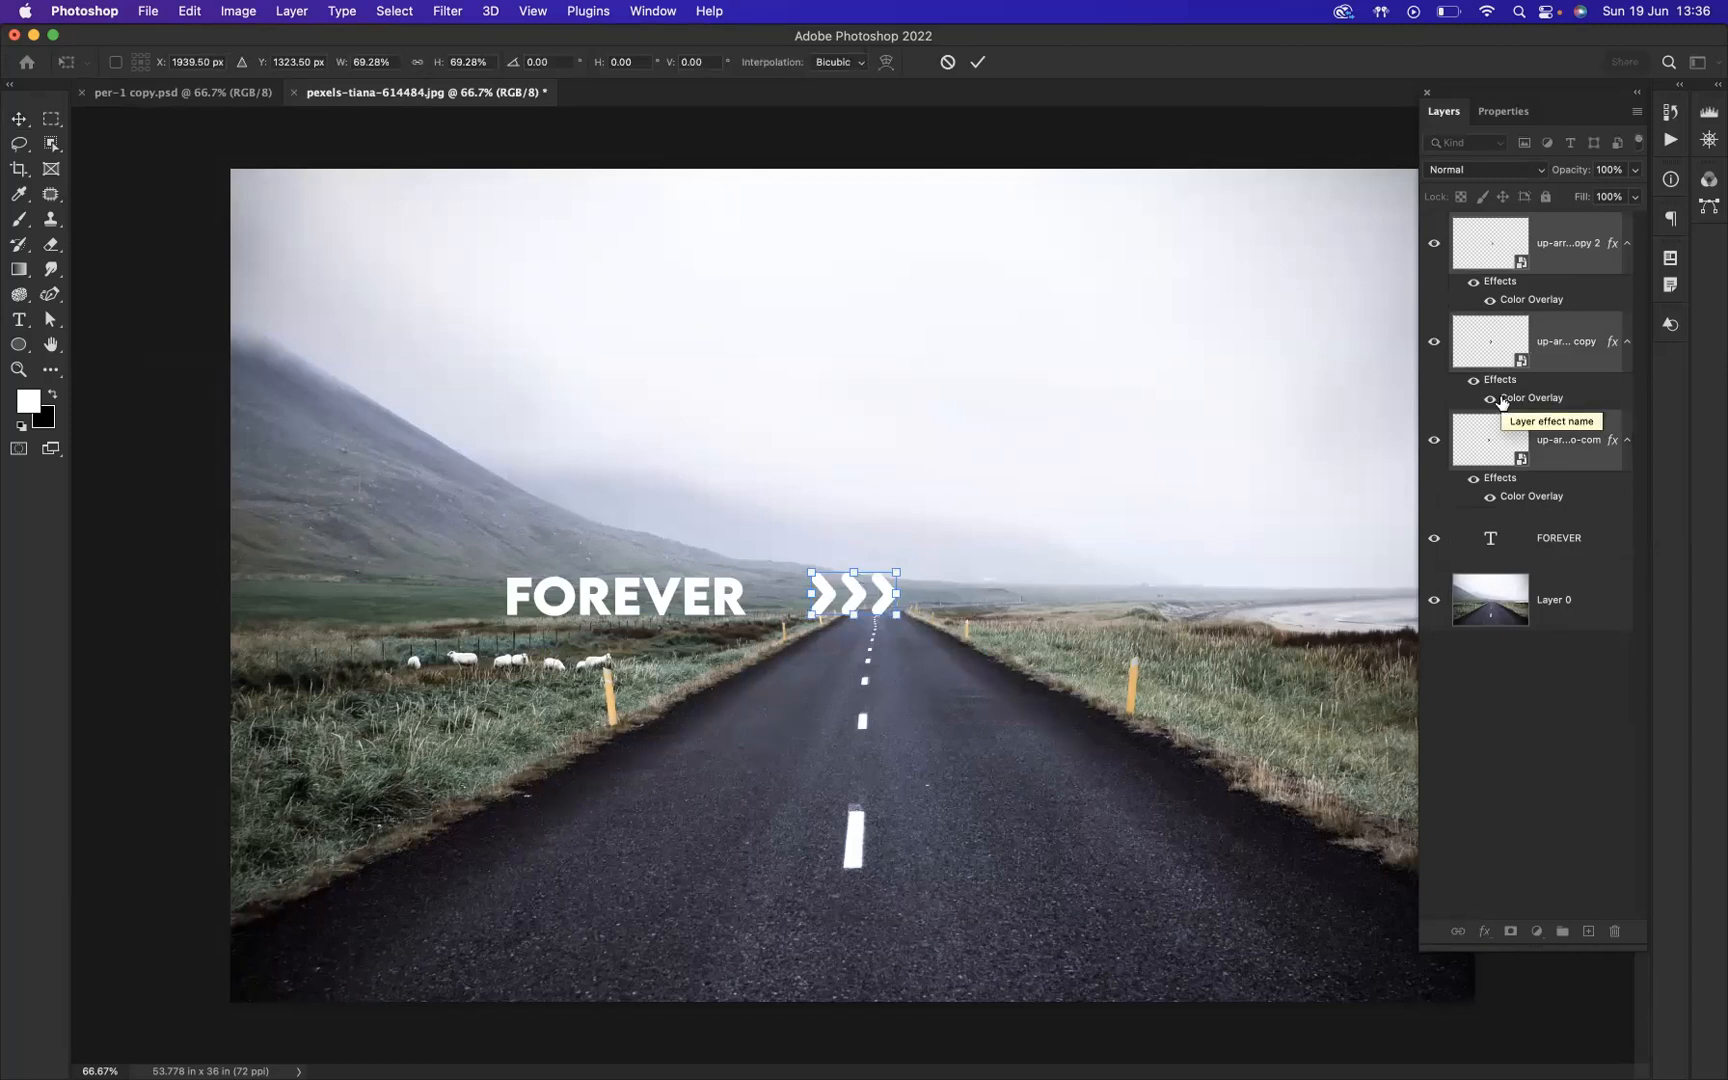
{"action": "key", "text": "Return"}
Step: Group the three arrow layers and align the group with the FOREVER text by their vertical centers
{"action": "key", "text": "super+g"}
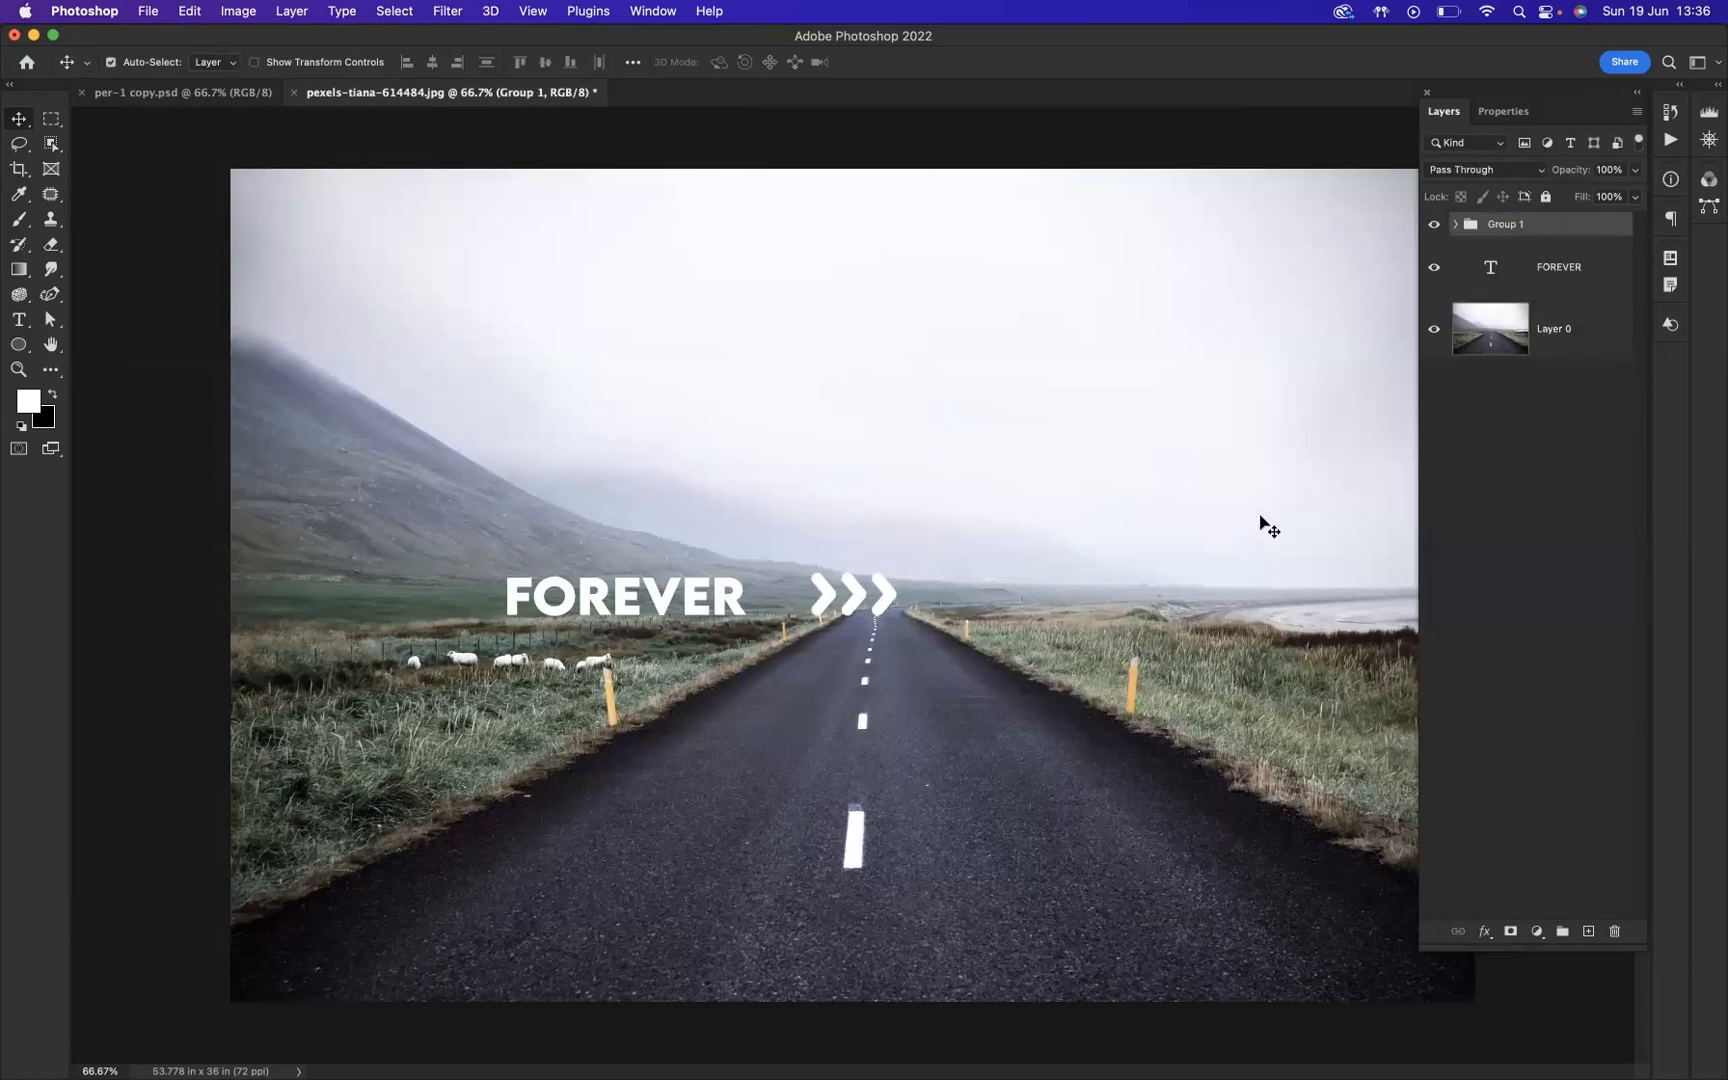
{"action": "left_click", "coordinate": [1607, 268], "text": "shift"}
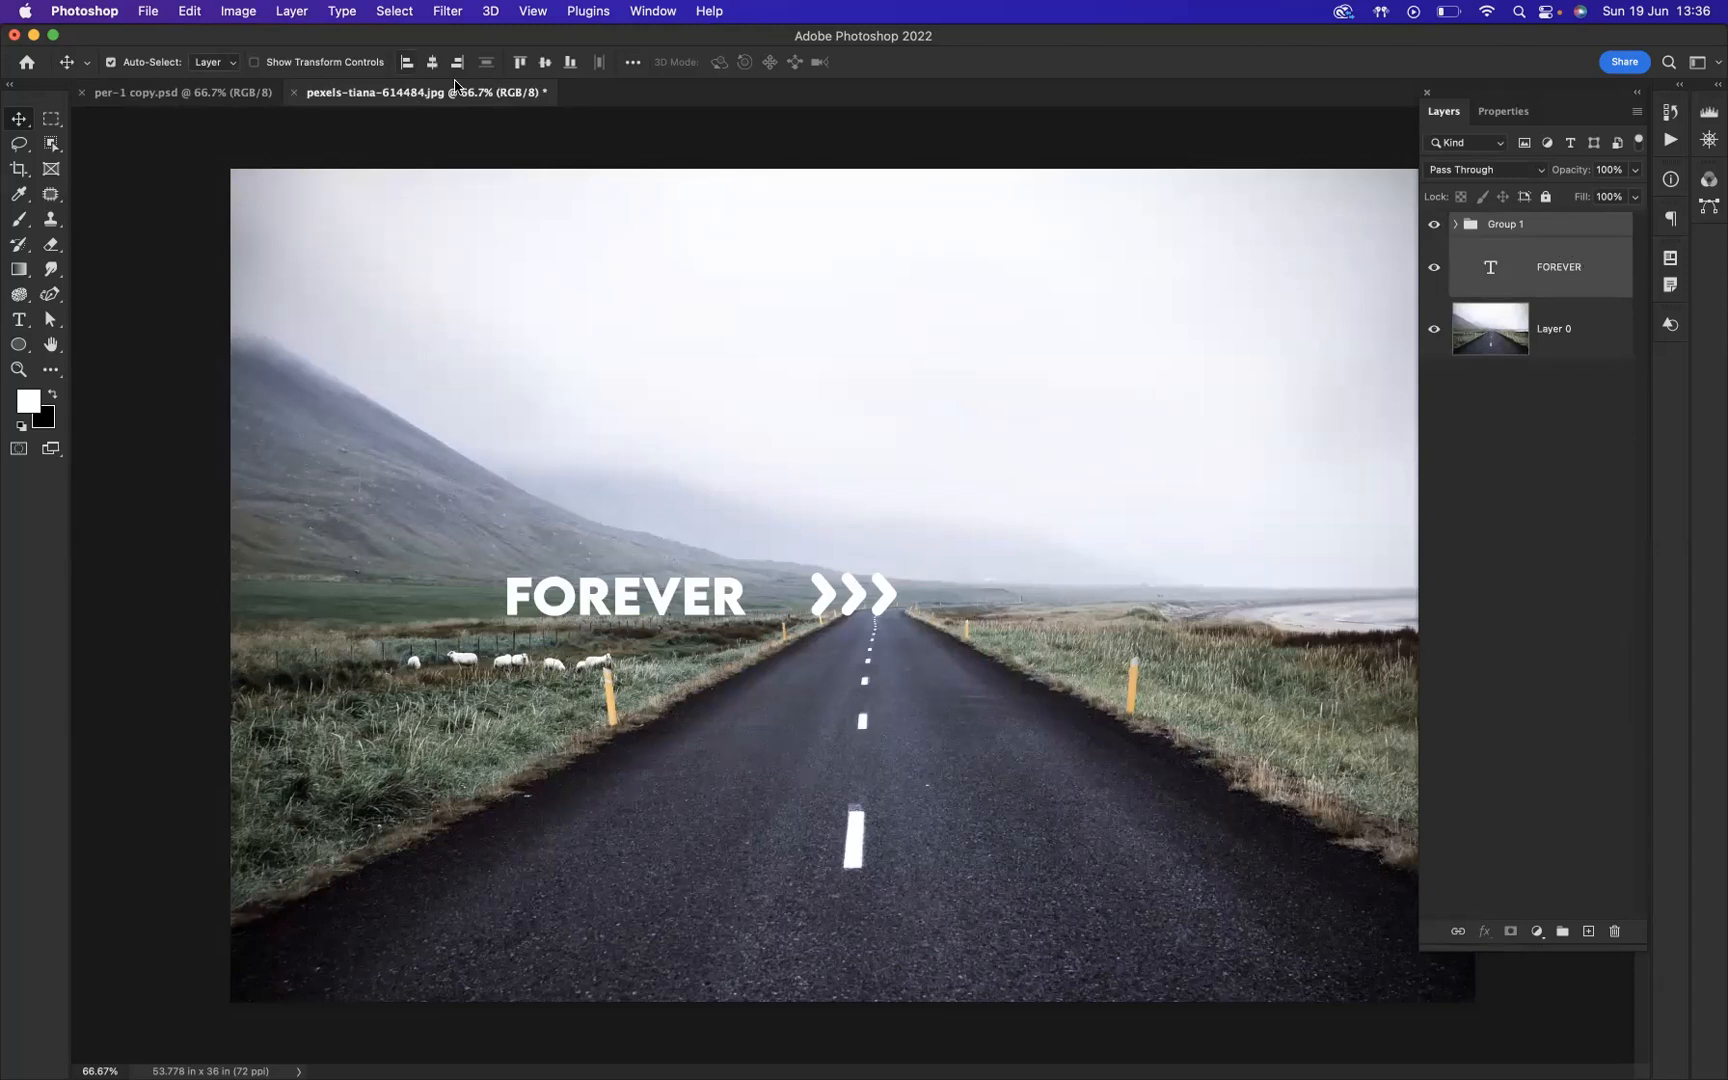
{"action": "left_click", "coordinate": [548, 64]}
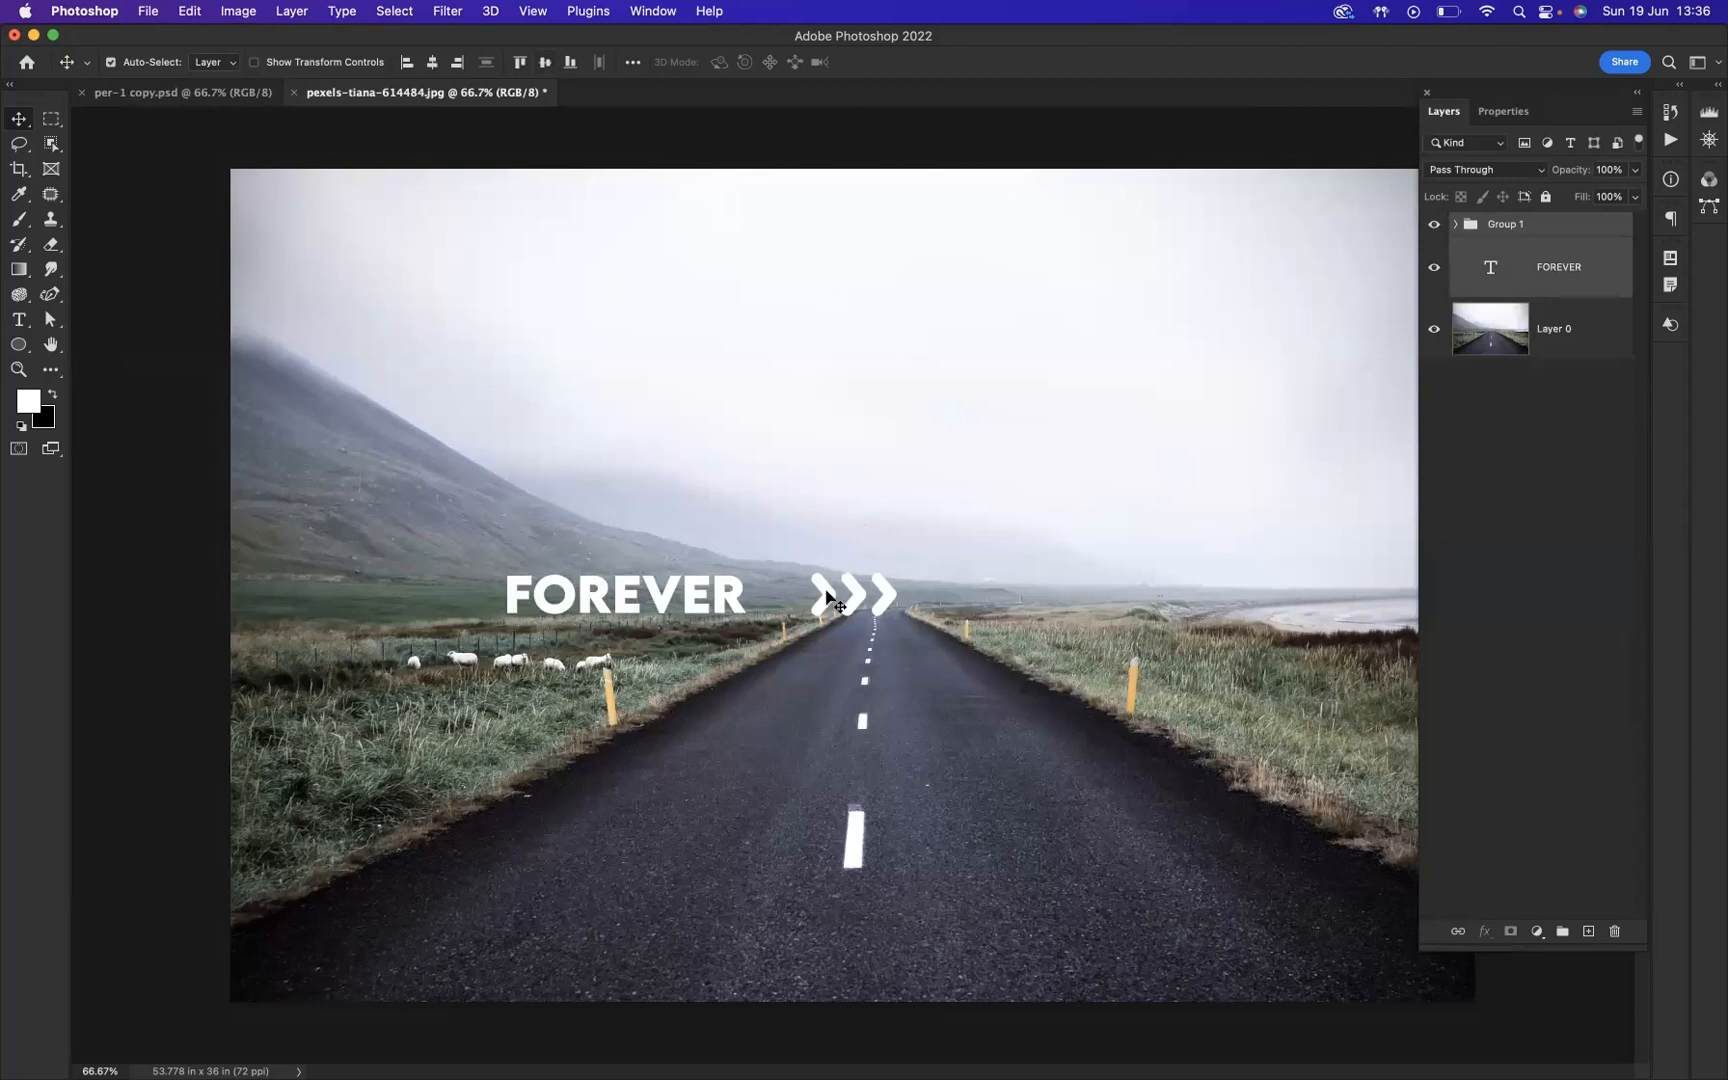
Step: Nudge the text and arrows slightly left together, and shift only FOREVER right until it sits close to the arrows
{"action": "key", "text": "Left"}
{"action": "key", "text": "Left"}
{"action": "key", "text": "Left"}
{"action": "key", "text": "Left"}
{"action": "left_click", "coordinate": [818, 552]}
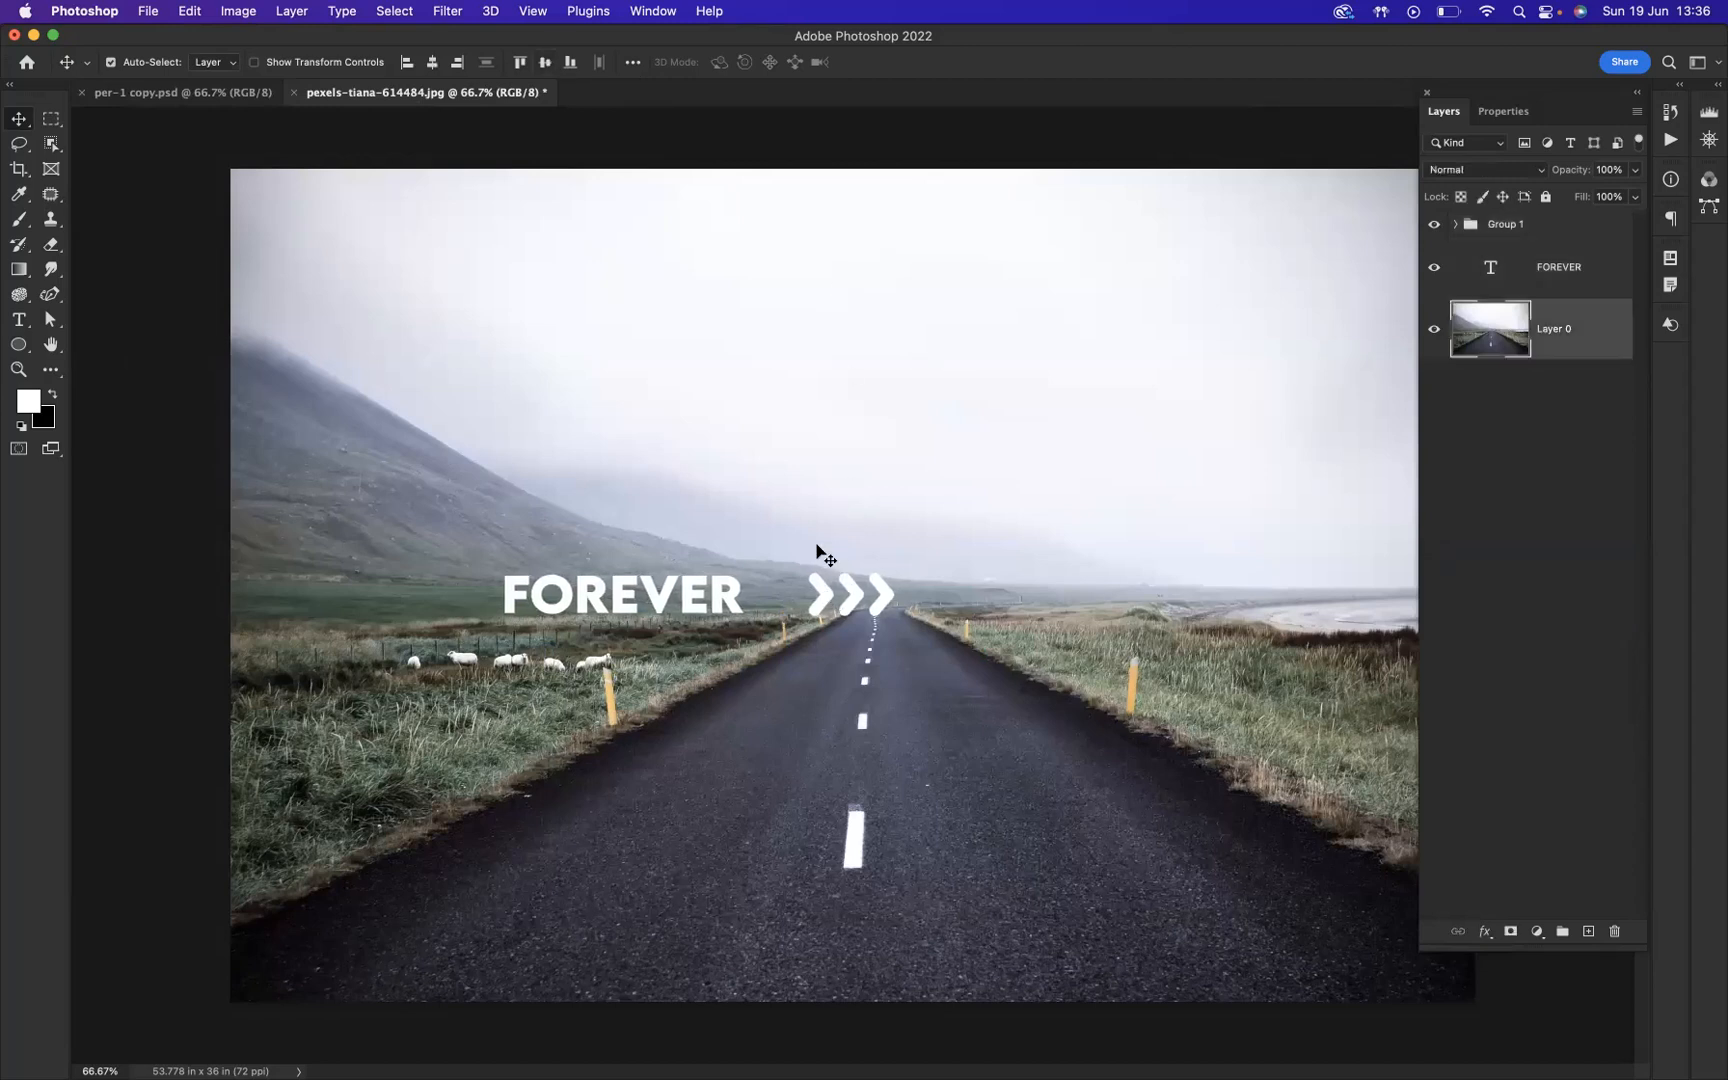
{"action": "left_click", "coordinate": [1597, 266]}
{"action": "key", "text": "Right"}
{"action": "key", "text": "Right"}
{"action": "key", "text": "Right"}
{"action": "key", "text": "Right"}
{"action": "key", "text": "Right"}
{"action": "key", "text": "Right"}
{"action": "key", "text": "Right"}
{"action": "key", "text": "Right"}
{"action": "key", "text": "Right"}
{"action": "key", "text": "Right"}
{"action": "key", "text": "Right"}
{"action": "key", "text": "Right"}
{"action": "key", "text": "Right"}
{"action": "key", "text": "Right"}
{"action": "key", "text": "Right"}
{"action": "key", "text": "Right"}
{"action": "key", "text": "Right"}
{"action": "key", "text": "Right"}
{"action": "key", "text": "Right"}
{"action": "key", "text": "Right"}
{"action": "key", "text": "Right"}
{"action": "key", "text": "Right"}
{"action": "key", "text": "Right"}
{"action": "key", "text": "Right"}
{"action": "key", "text": "Right"}
{"action": "key", "text": "Right"}
{"action": "key", "text": "Right"}
{"action": "key", "text": "Right"}
{"action": "key", "text": "Right"}
{"action": "key", "text": "Right"}
{"action": "key", "text": "Right"}
{"action": "key", "text": "Right"}
{"action": "key", "text": "Right"}
{"action": "key", "text": "Right"}
{"action": "key", "text": "Right"}
{"action": "key", "text": "Right"}
{"action": "key", "text": "Right"}
{"action": "key", "text": "Right"}
{"action": "key", "text": "Right"}
{"action": "key", "text": "Right"}
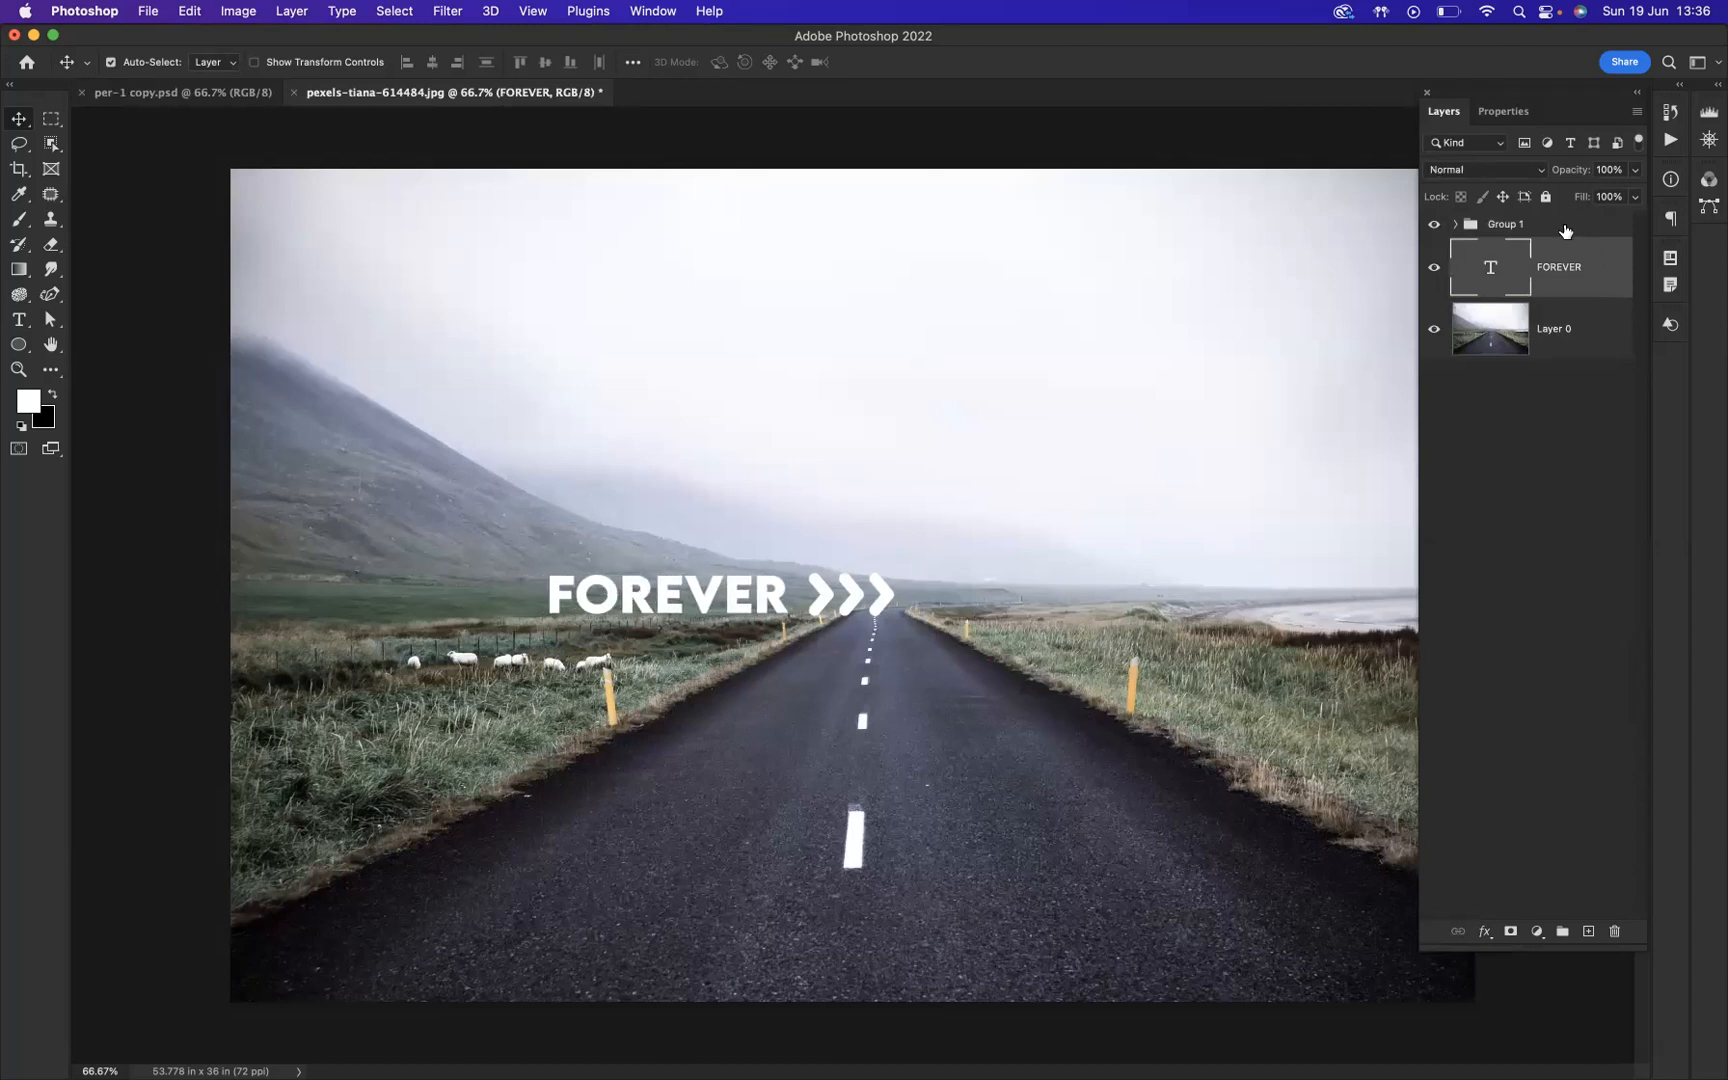
Step: Scale the arrow group to about 80% and nudge it left towards the FOREVER text
{"action": "left_click", "coordinate": [1565, 231]}
{"action": "key", "text": "super+t"}
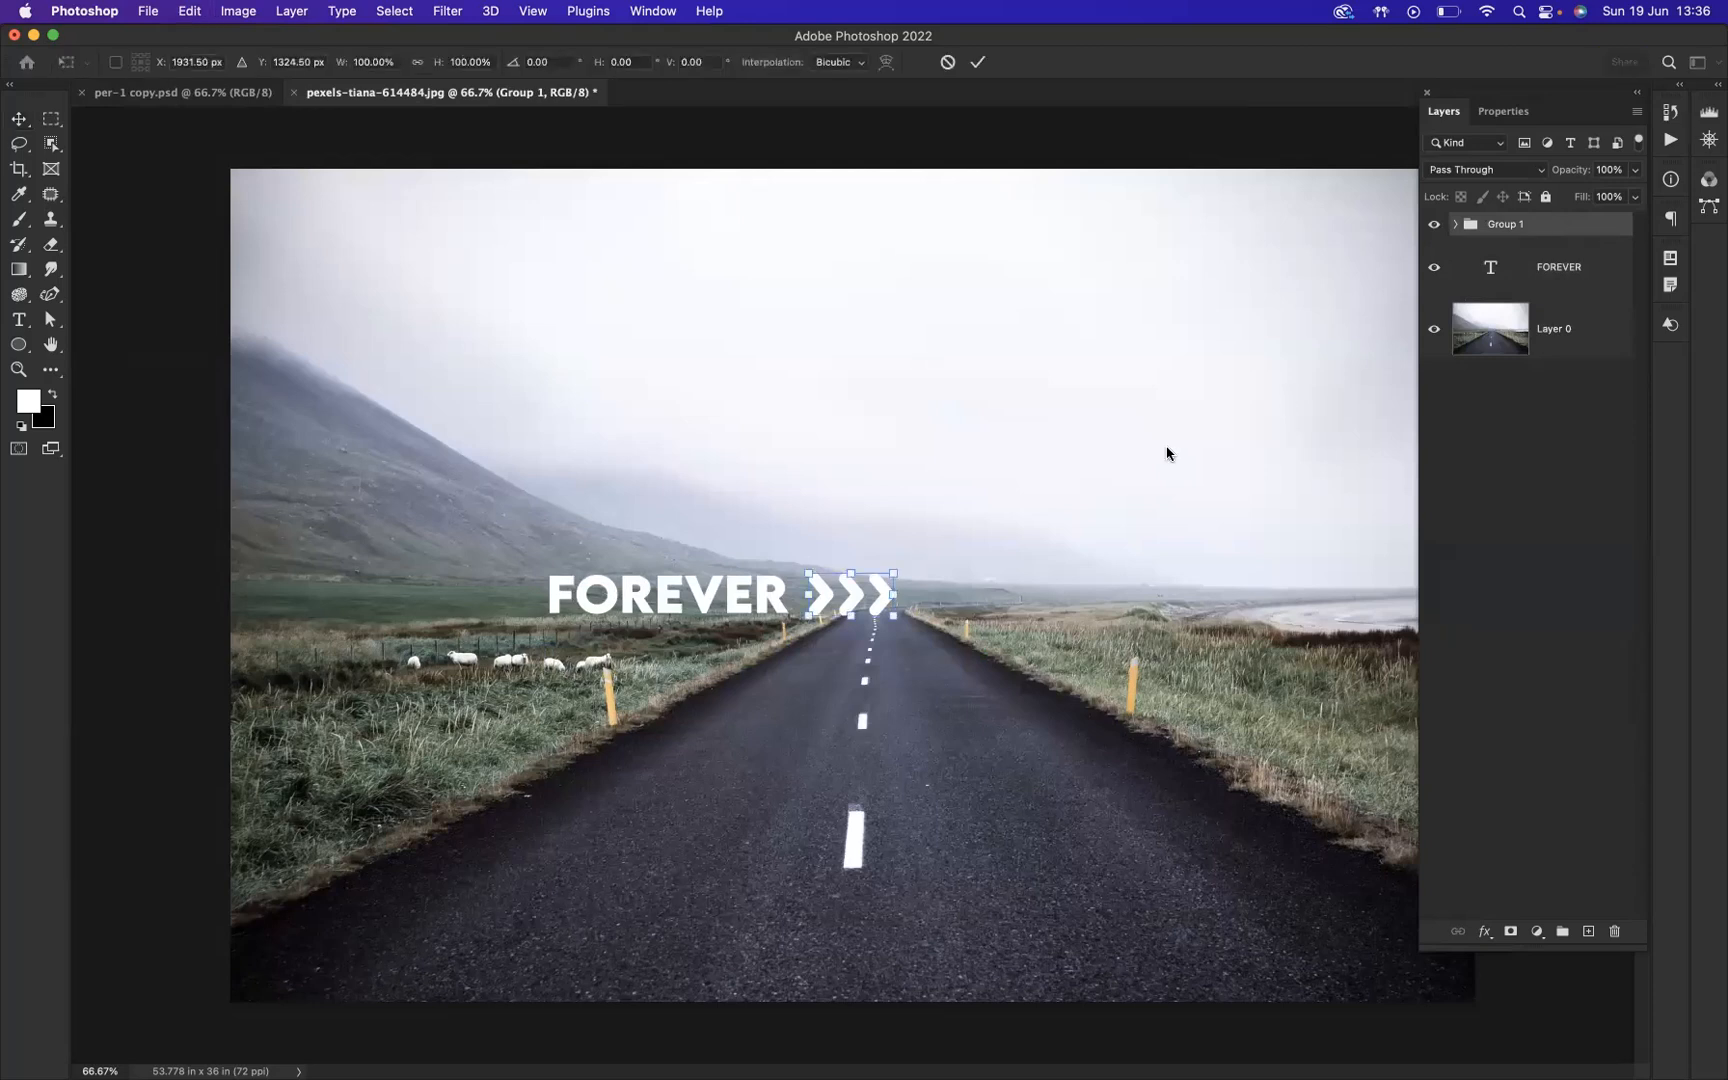
{"action": "left_click_drag", "start_coordinate": [886, 578], "coordinate": [879, 582]}
{"action": "key", "text": "Left"}
{"action": "key", "text": "Left"}
{"action": "key", "text": "Left"}
{"action": "key", "text": "Left"}
{"action": "key", "text": "Left"}
{"action": "key", "text": "Left"}
{"action": "key", "text": "Left"}
{"action": "key", "text": "Left"}
{"action": "key", "text": "Left"}
{"action": "key", "text": "Left"}
{"action": "key", "text": "Left"}
{"action": "key", "text": "Left"}
{"action": "key", "text": "Left"}
{"action": "key", "text": "Left"}
{"action": "key", "text": "Left"}
{"action": "key", "text": "Left"}
{"action": "key", "text": "Left"}
{"action": "key", "text": "Left"}
{"action": "key", "text": "Left"}
{"action": "key", "text": "Left"}
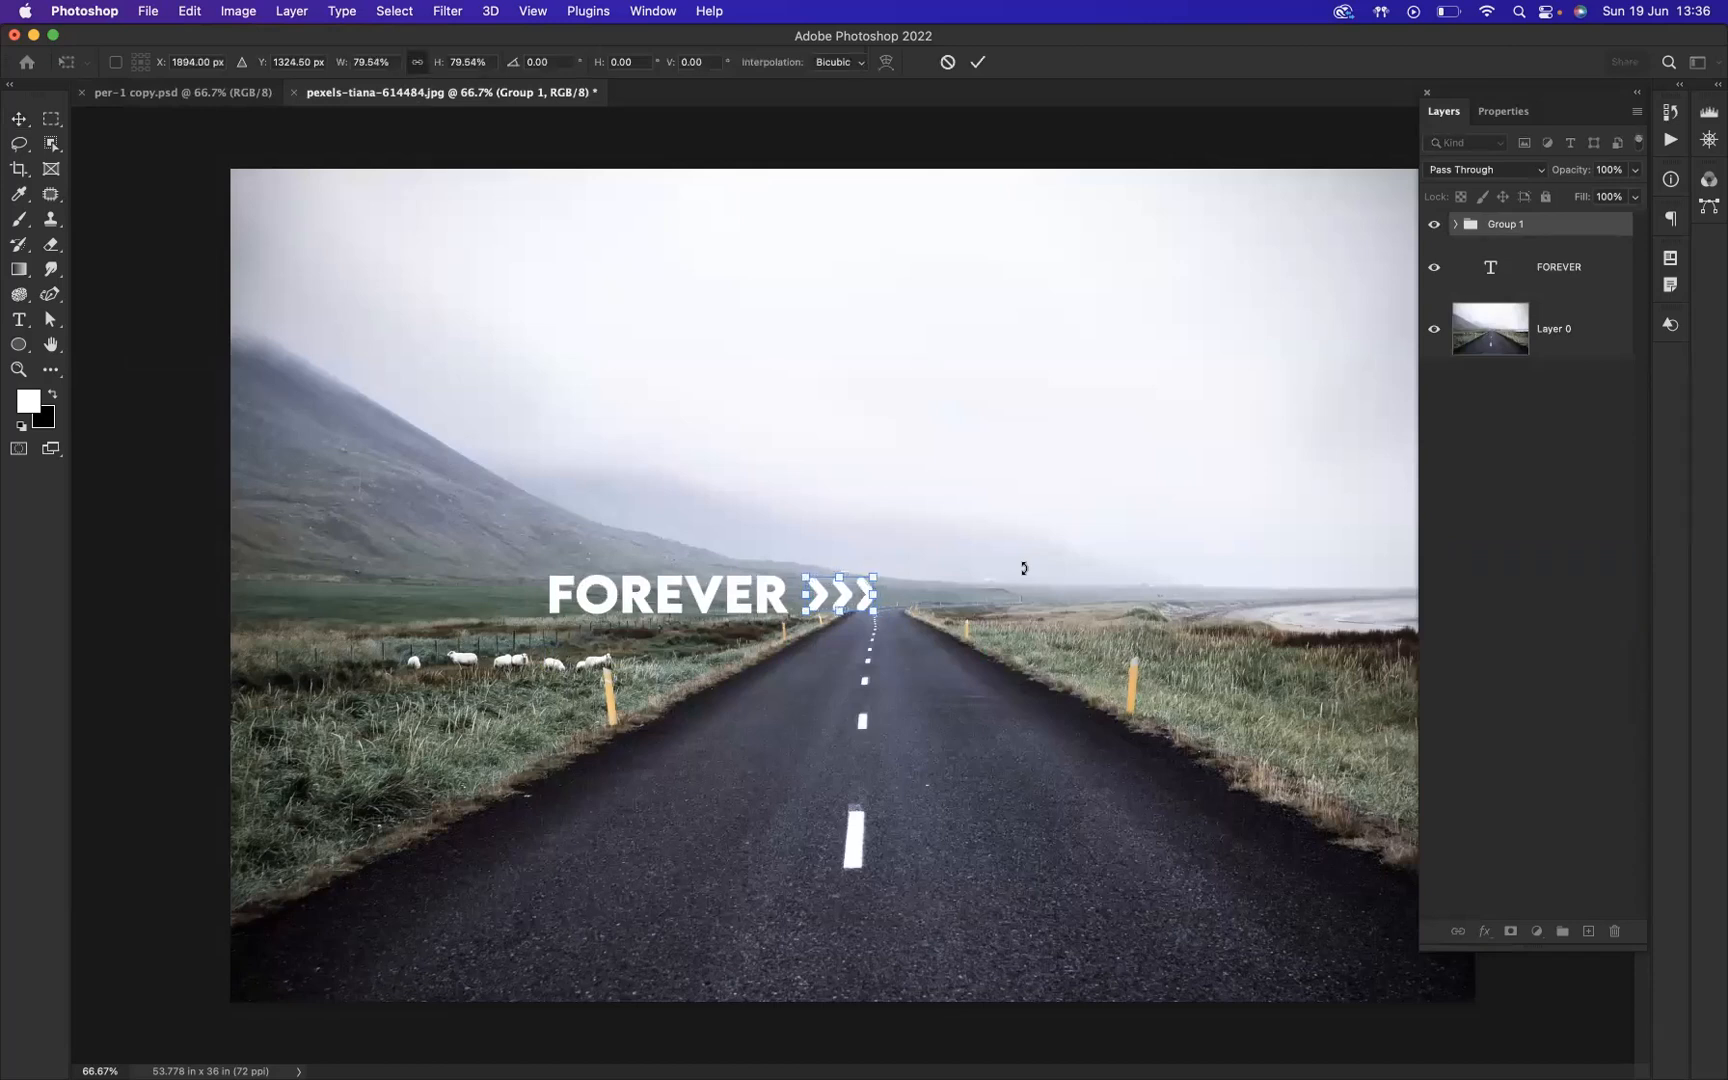
{"action": "key", "text": "Return"}
Step: Merge the arrow group and the FOREVER text into one layer, and move it slightly up and to the left
{"action": "left_click", "coordinate": [1612, 276]}
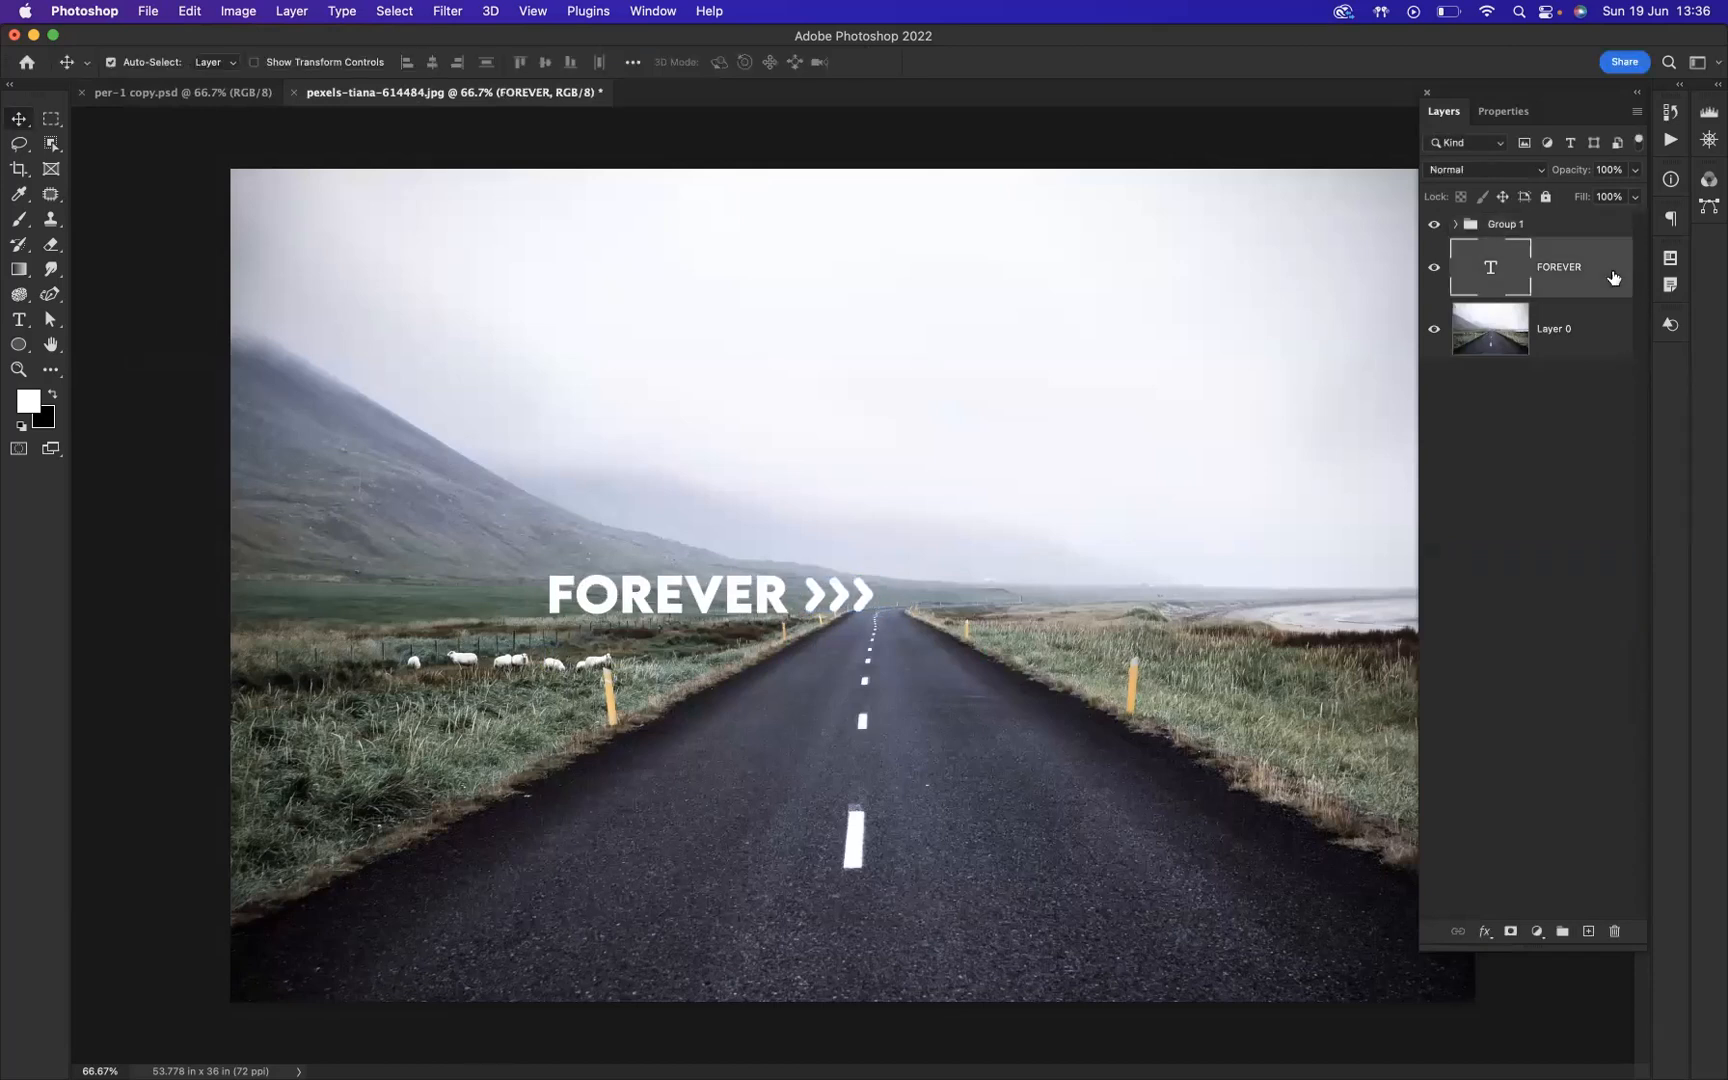
{"action": "left_click", "coordinate": [1540, 230]}
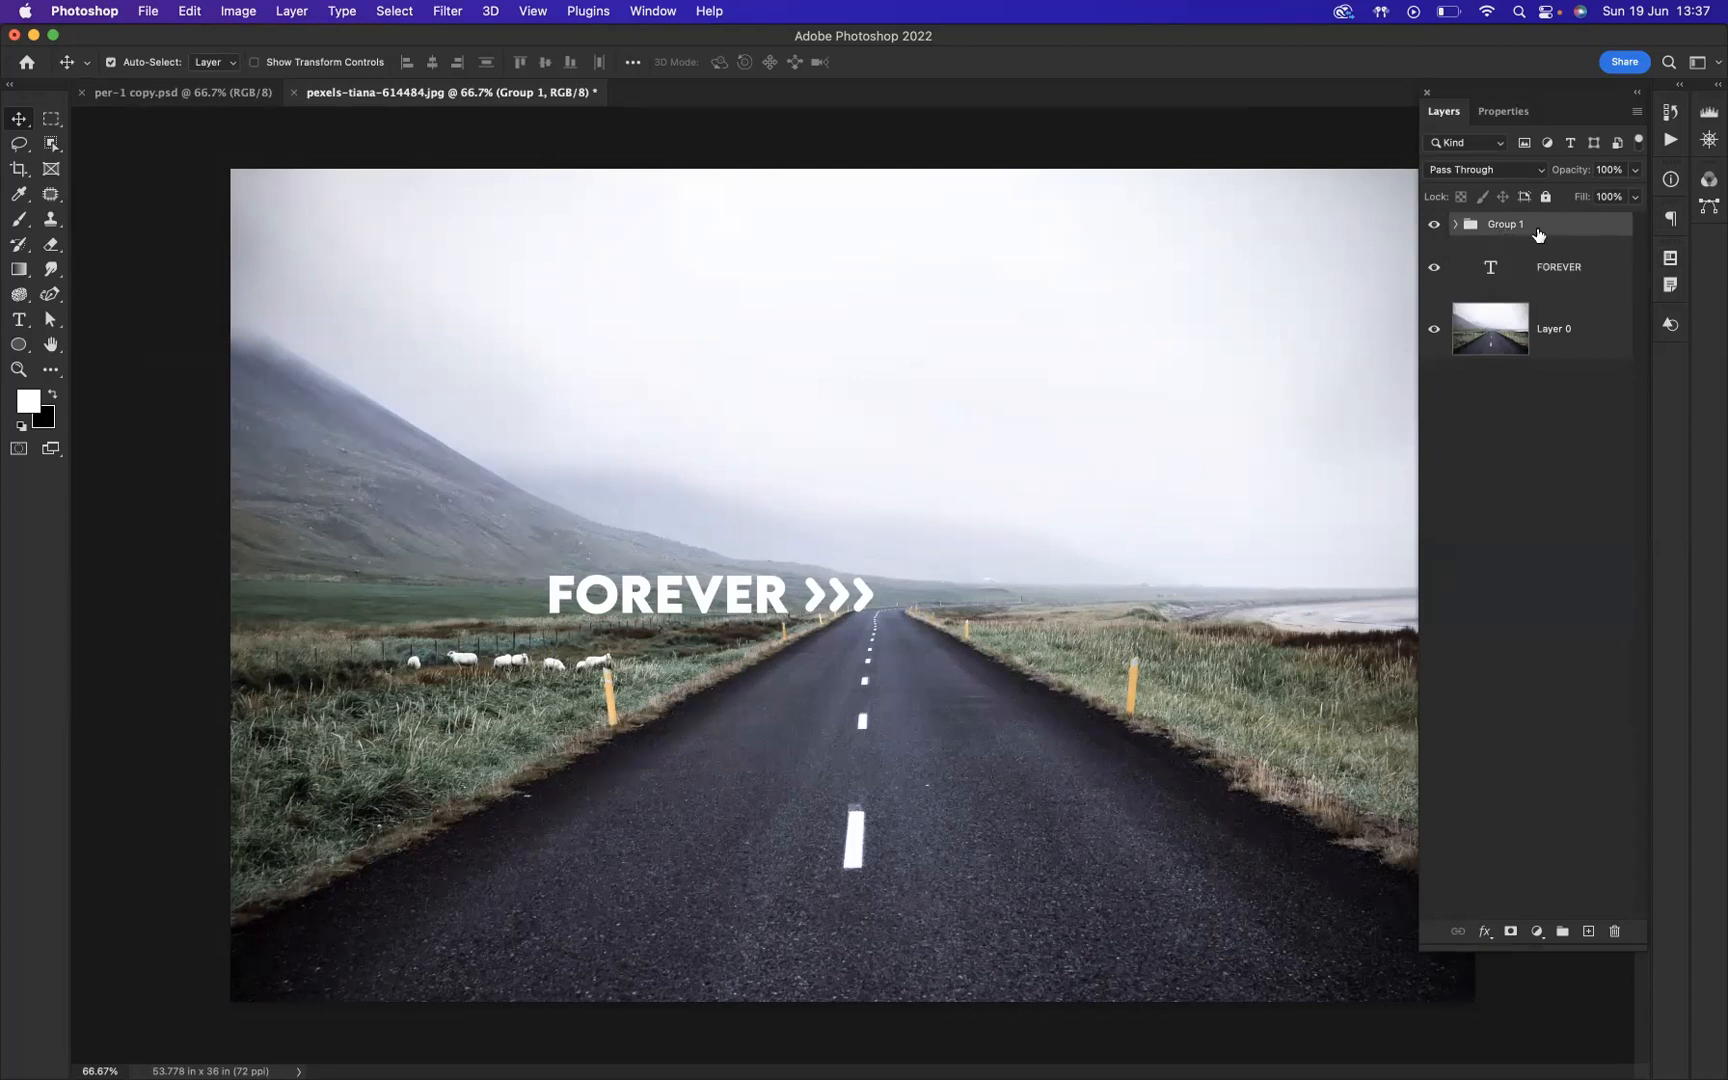
{"action": "left_click", "coordinate": [1606, 274]}
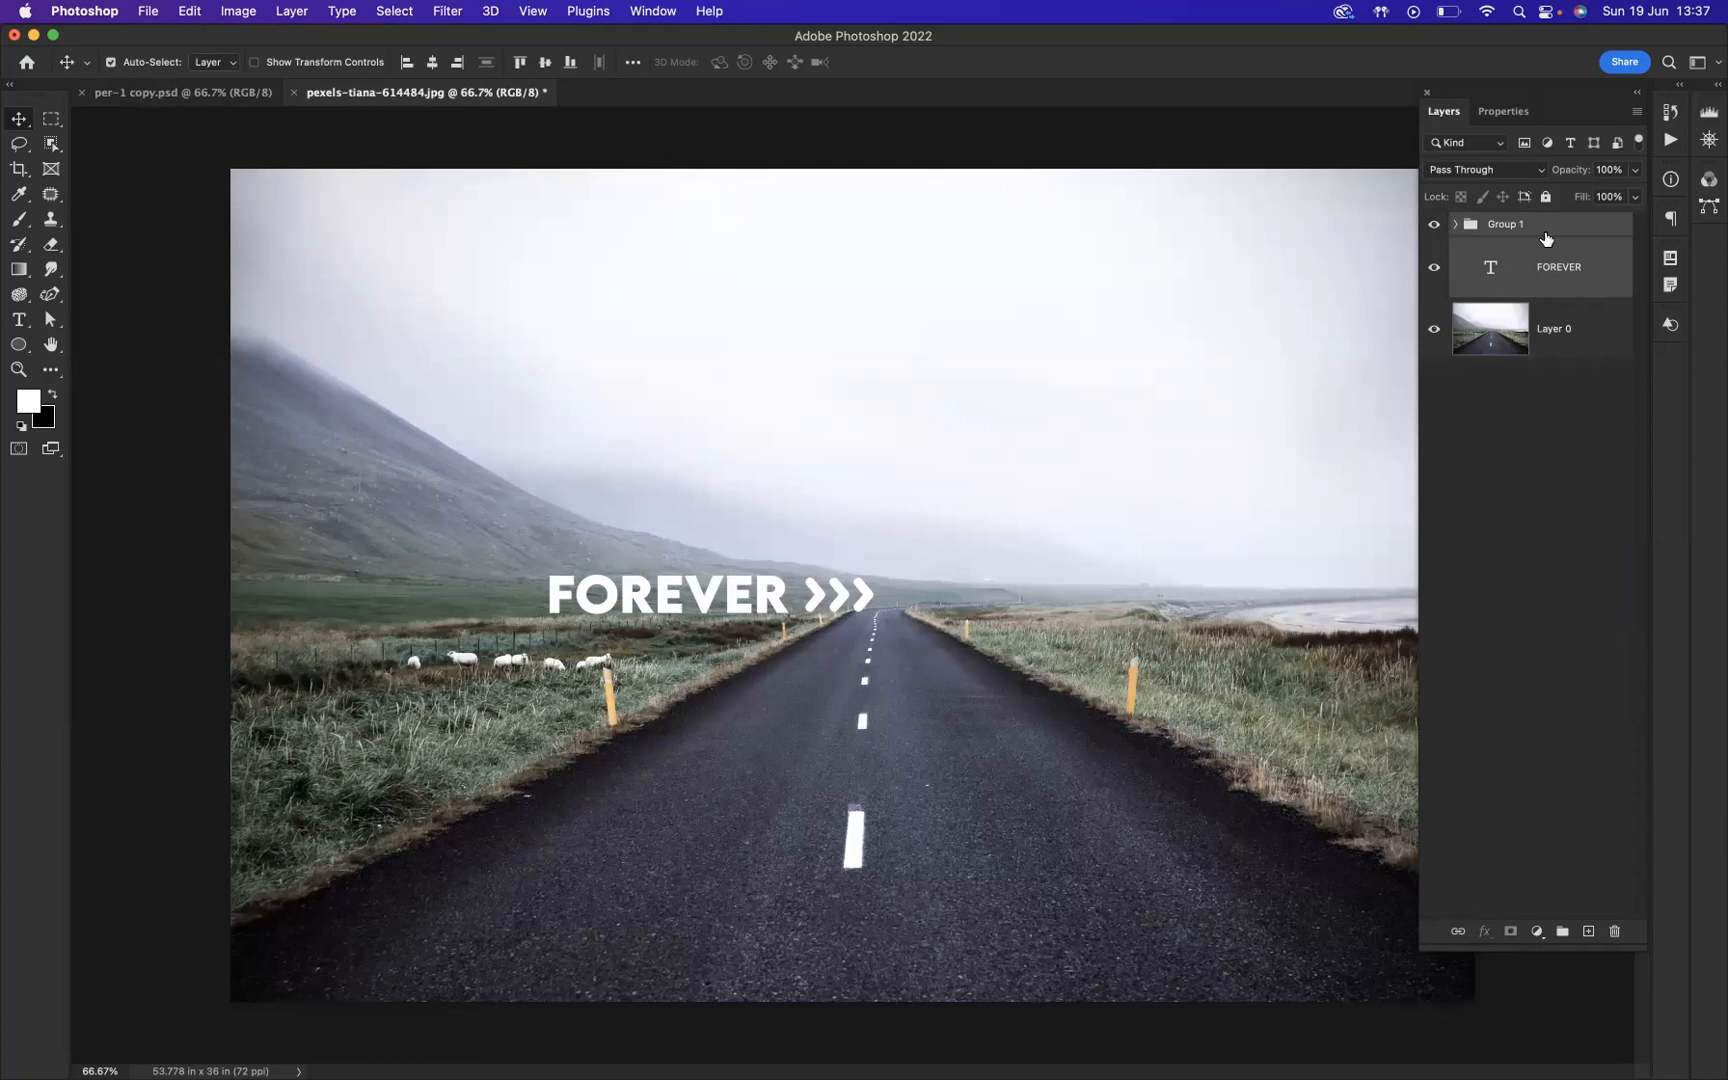
{"action": "key", "text": "super+e"}
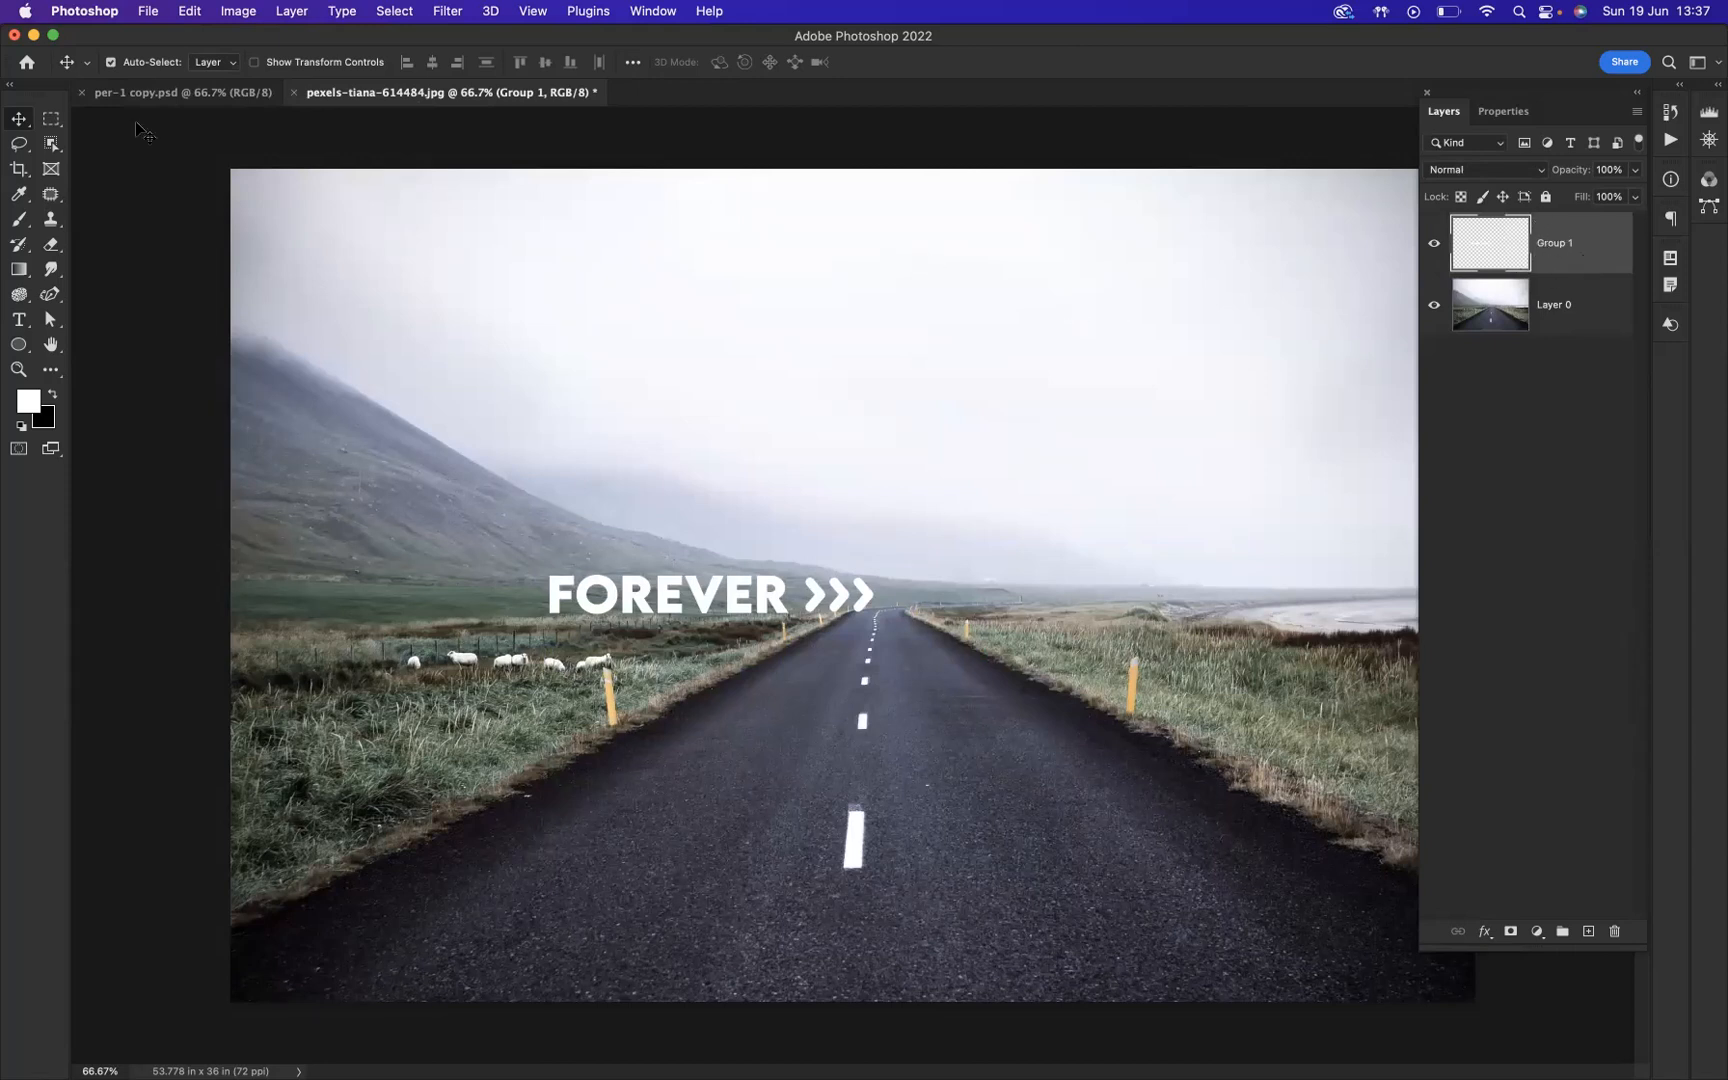
{"action": "left_click_drag", "start_coordinate": [713, 568], "coordinate": [692, 530]}
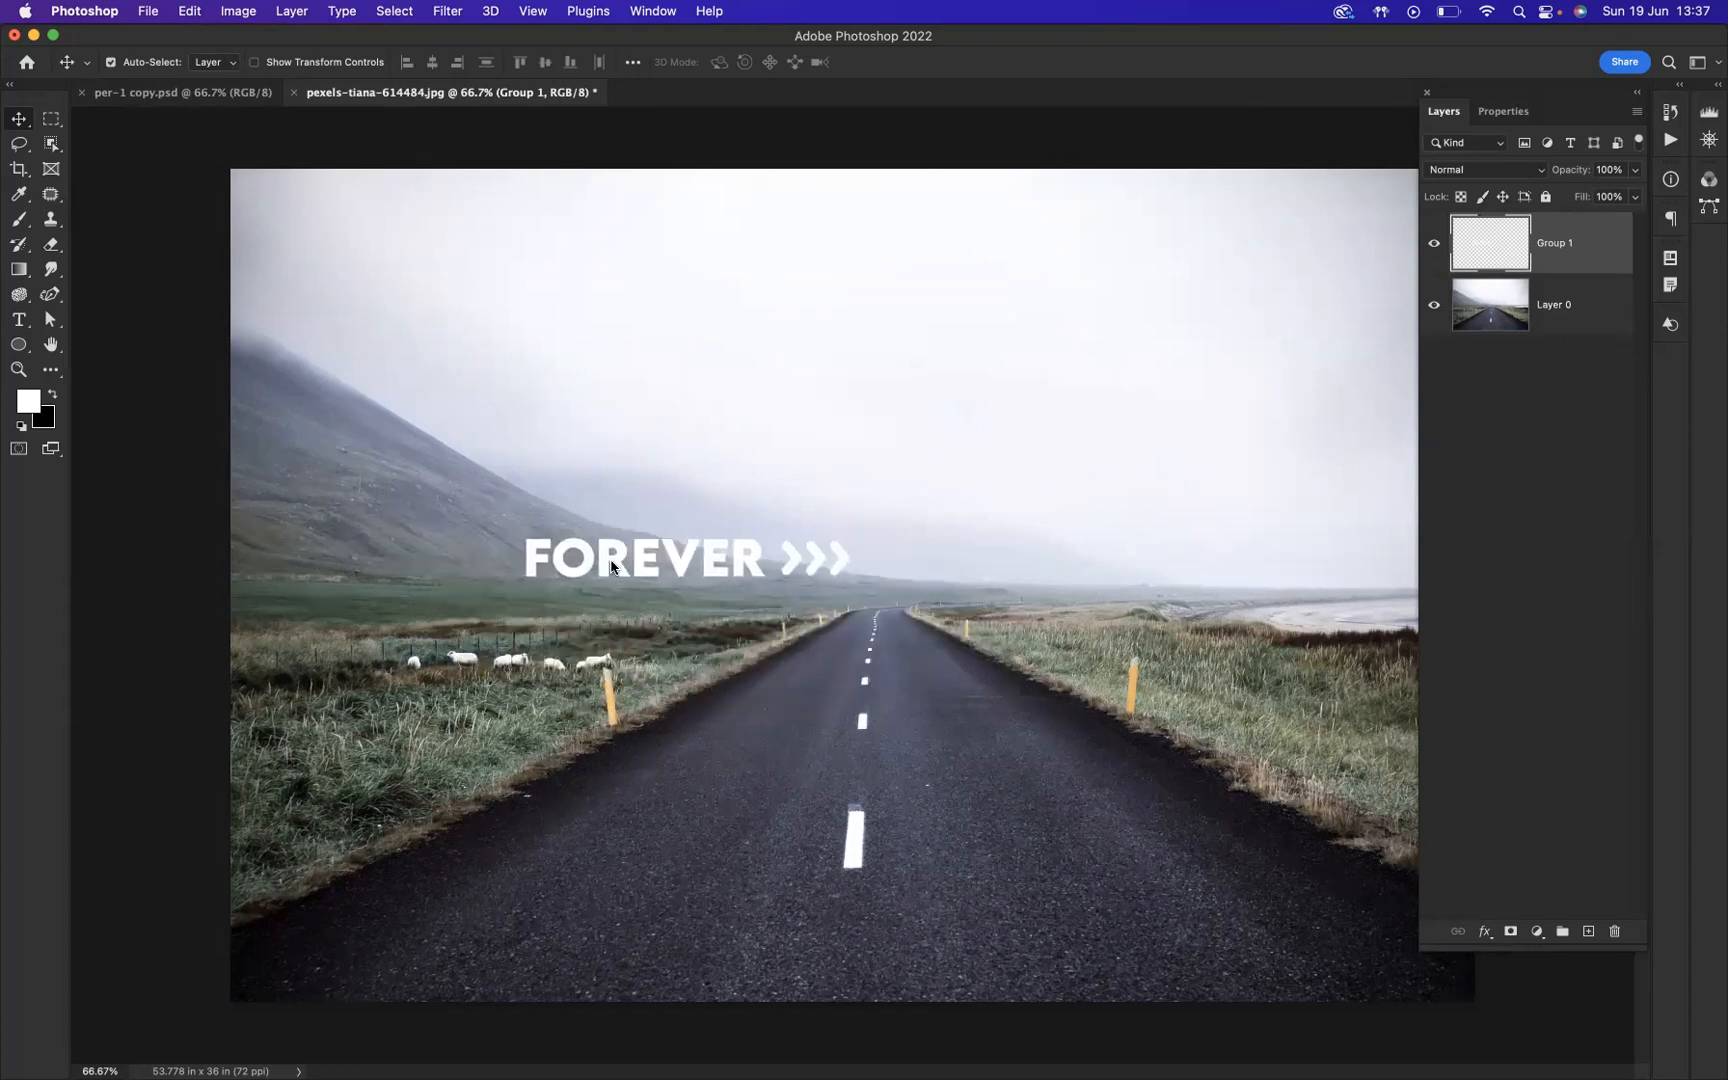
Step: Draw a rectangular marquee selection around FOREVER and its arrows, and rename their merged layer as forever
{"action": "left_click", "coordinate": [50, 122]}
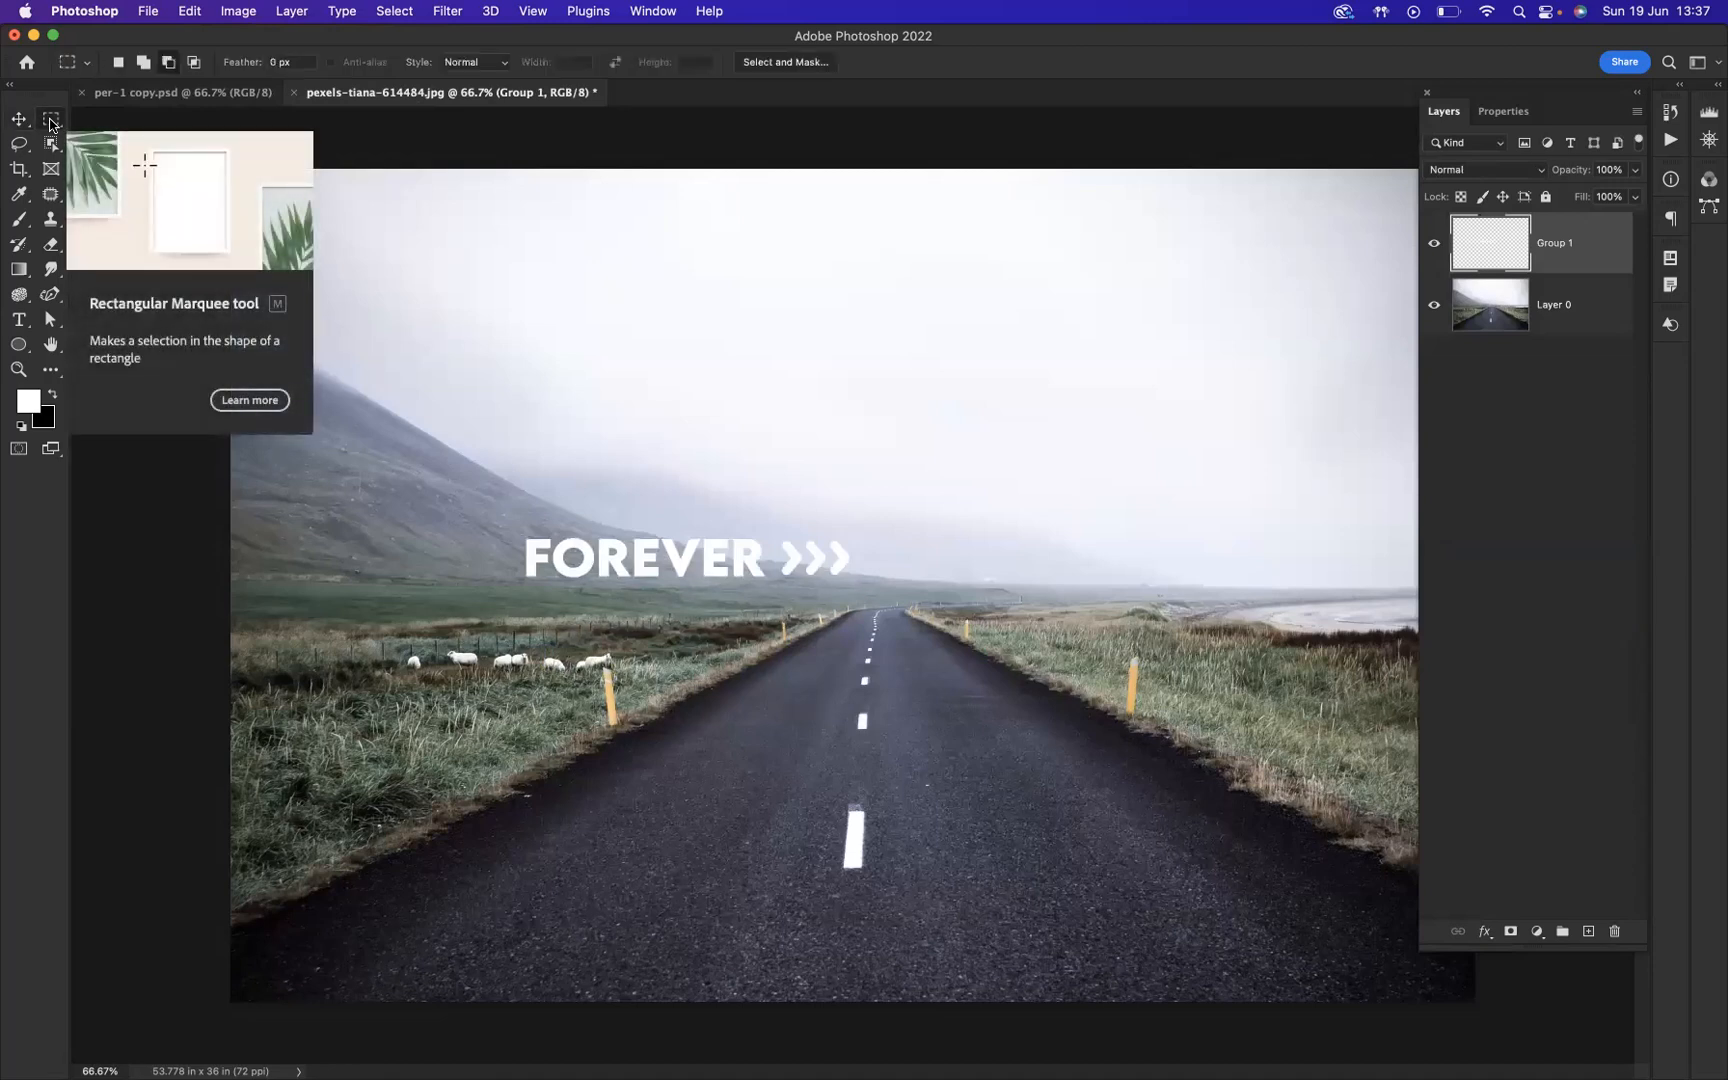
{"action": "left_click_drag", "start_coordinate": [485, 489], "coordinate": [887, 637]}
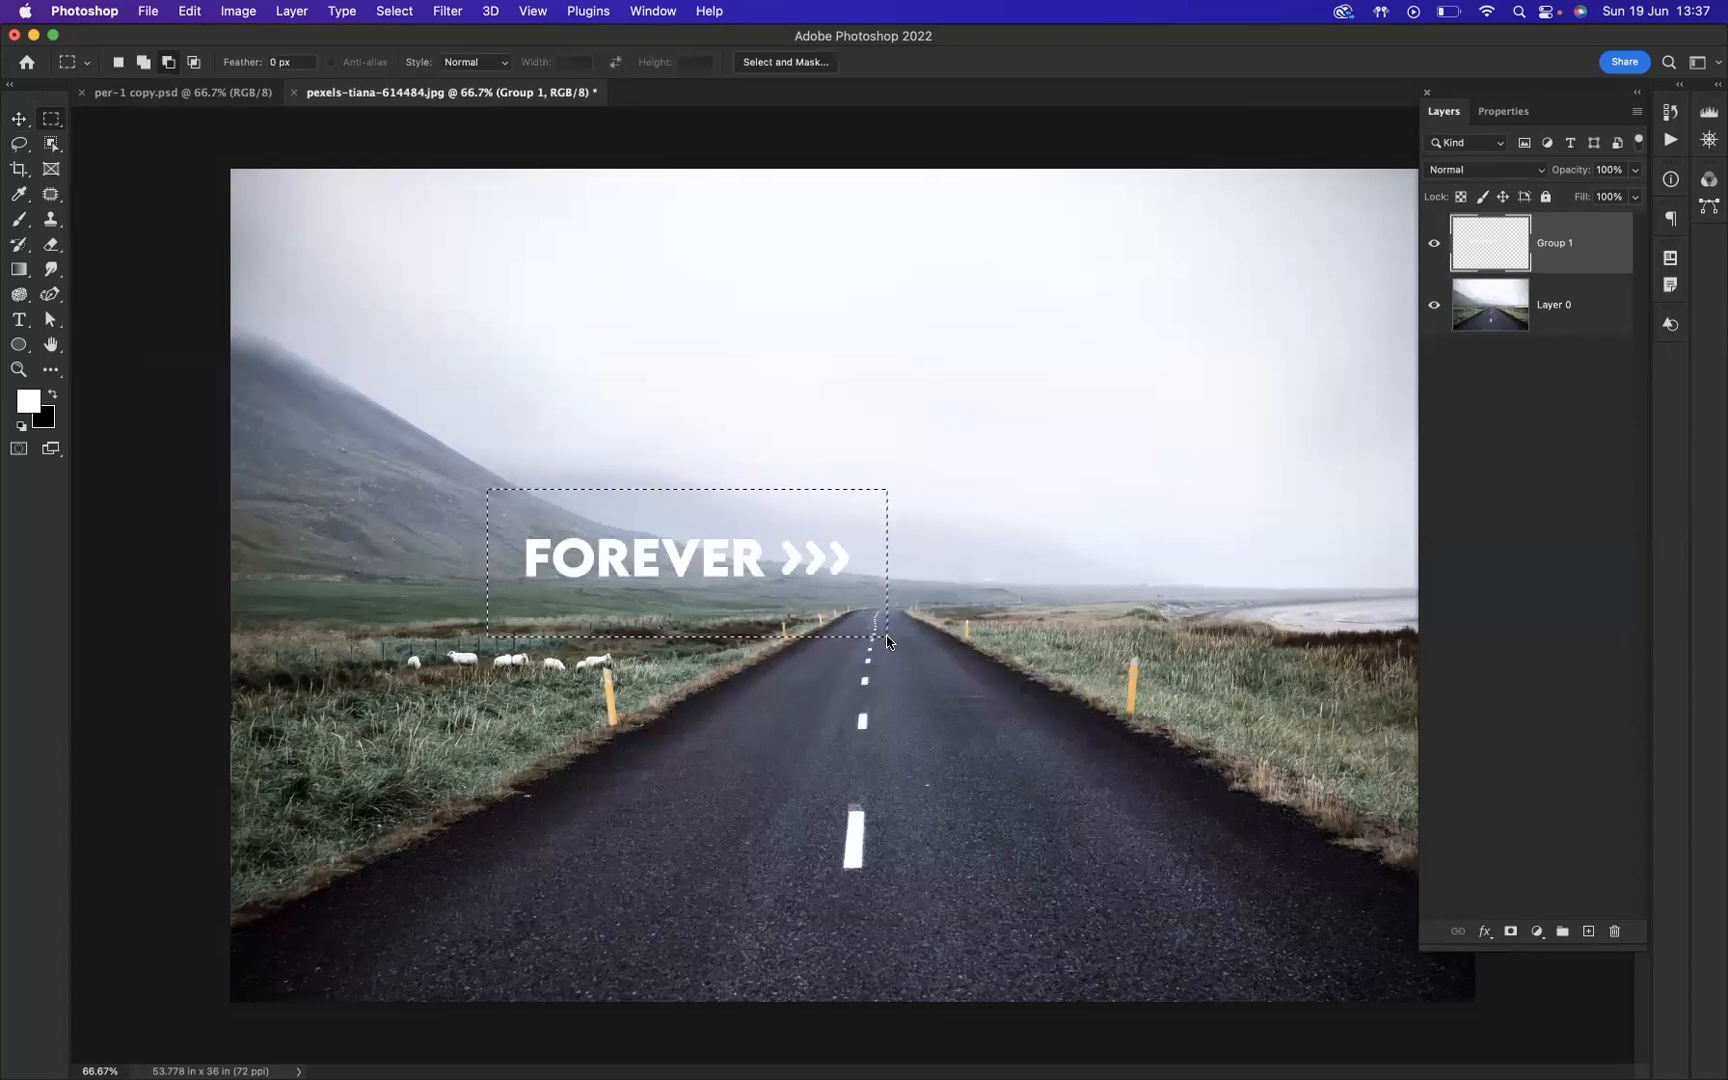
{"action": "double_click", "coordinate": [1560, 247]}
{"action": "type", "text": "forever"}
{"action": "key", "text": "Return"}
Step: Cut the selected text and arrows from the forever layer to the clipboard
{"action": "left_click", "coordinate": [192, 14]}
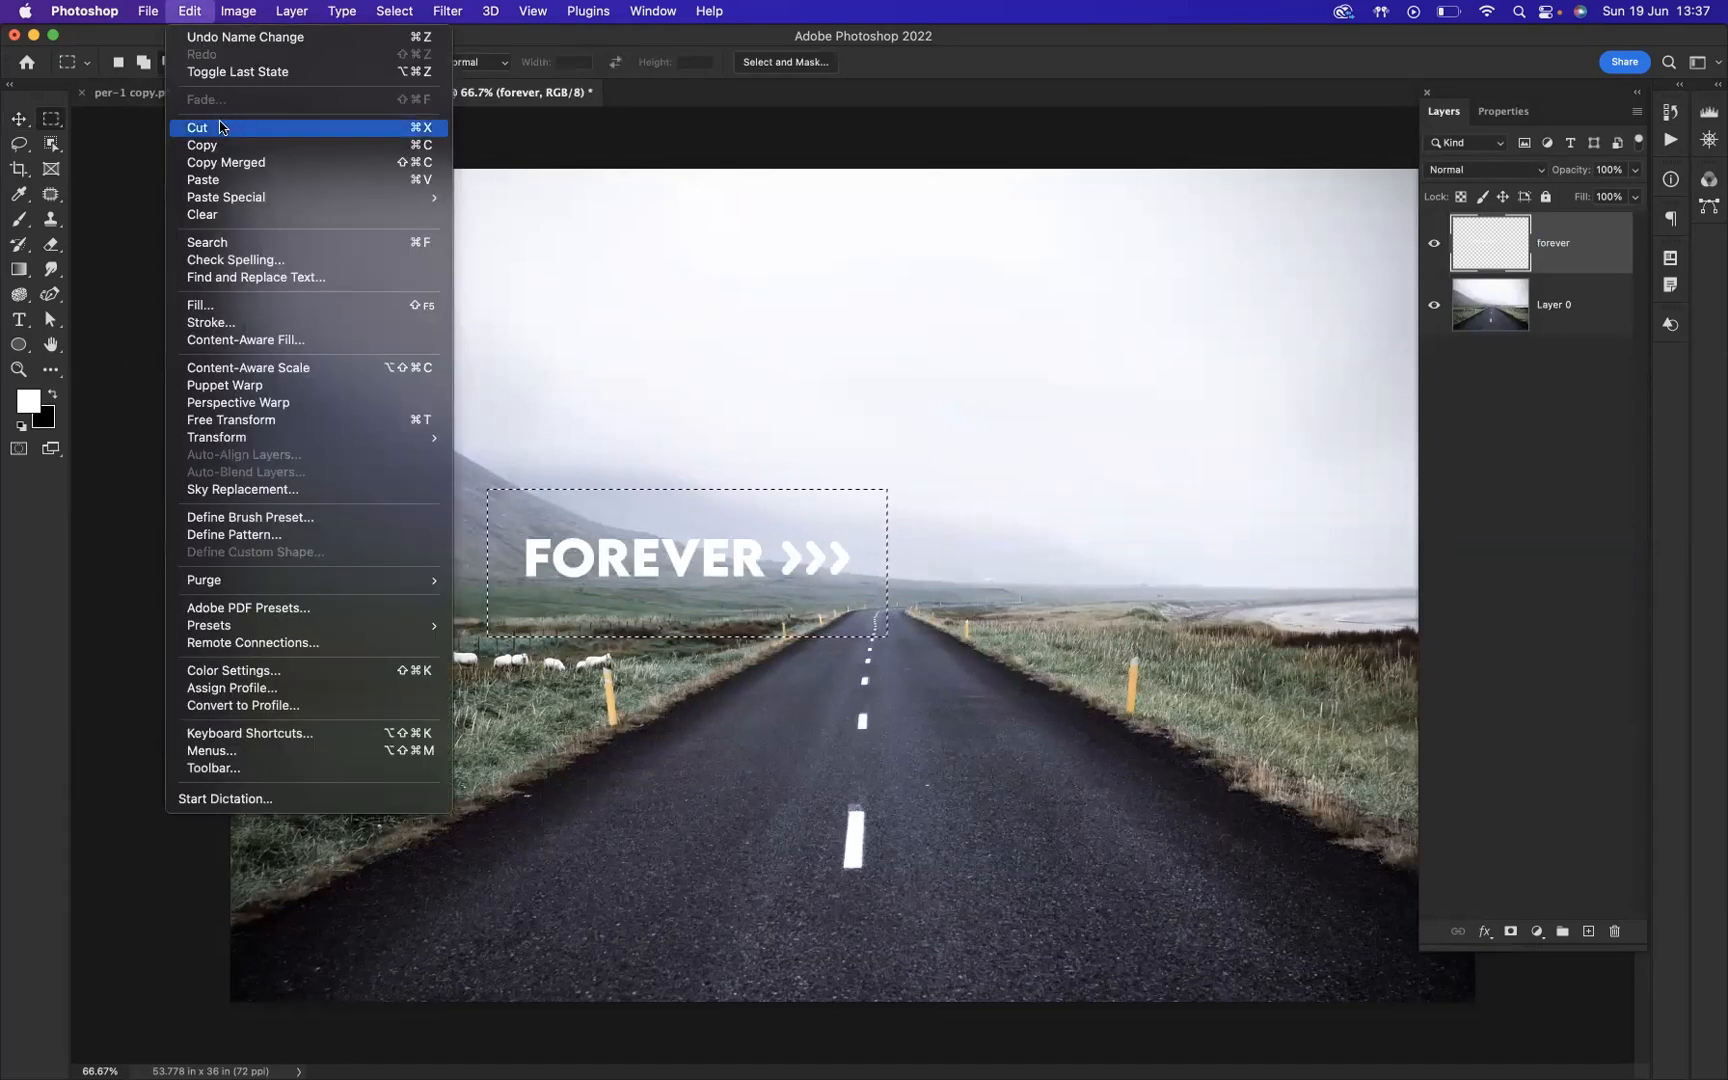
{"action": "left_click", "coordinate": [405, 131]}
{"action": "left_click", "coordinate": [333, 128]}
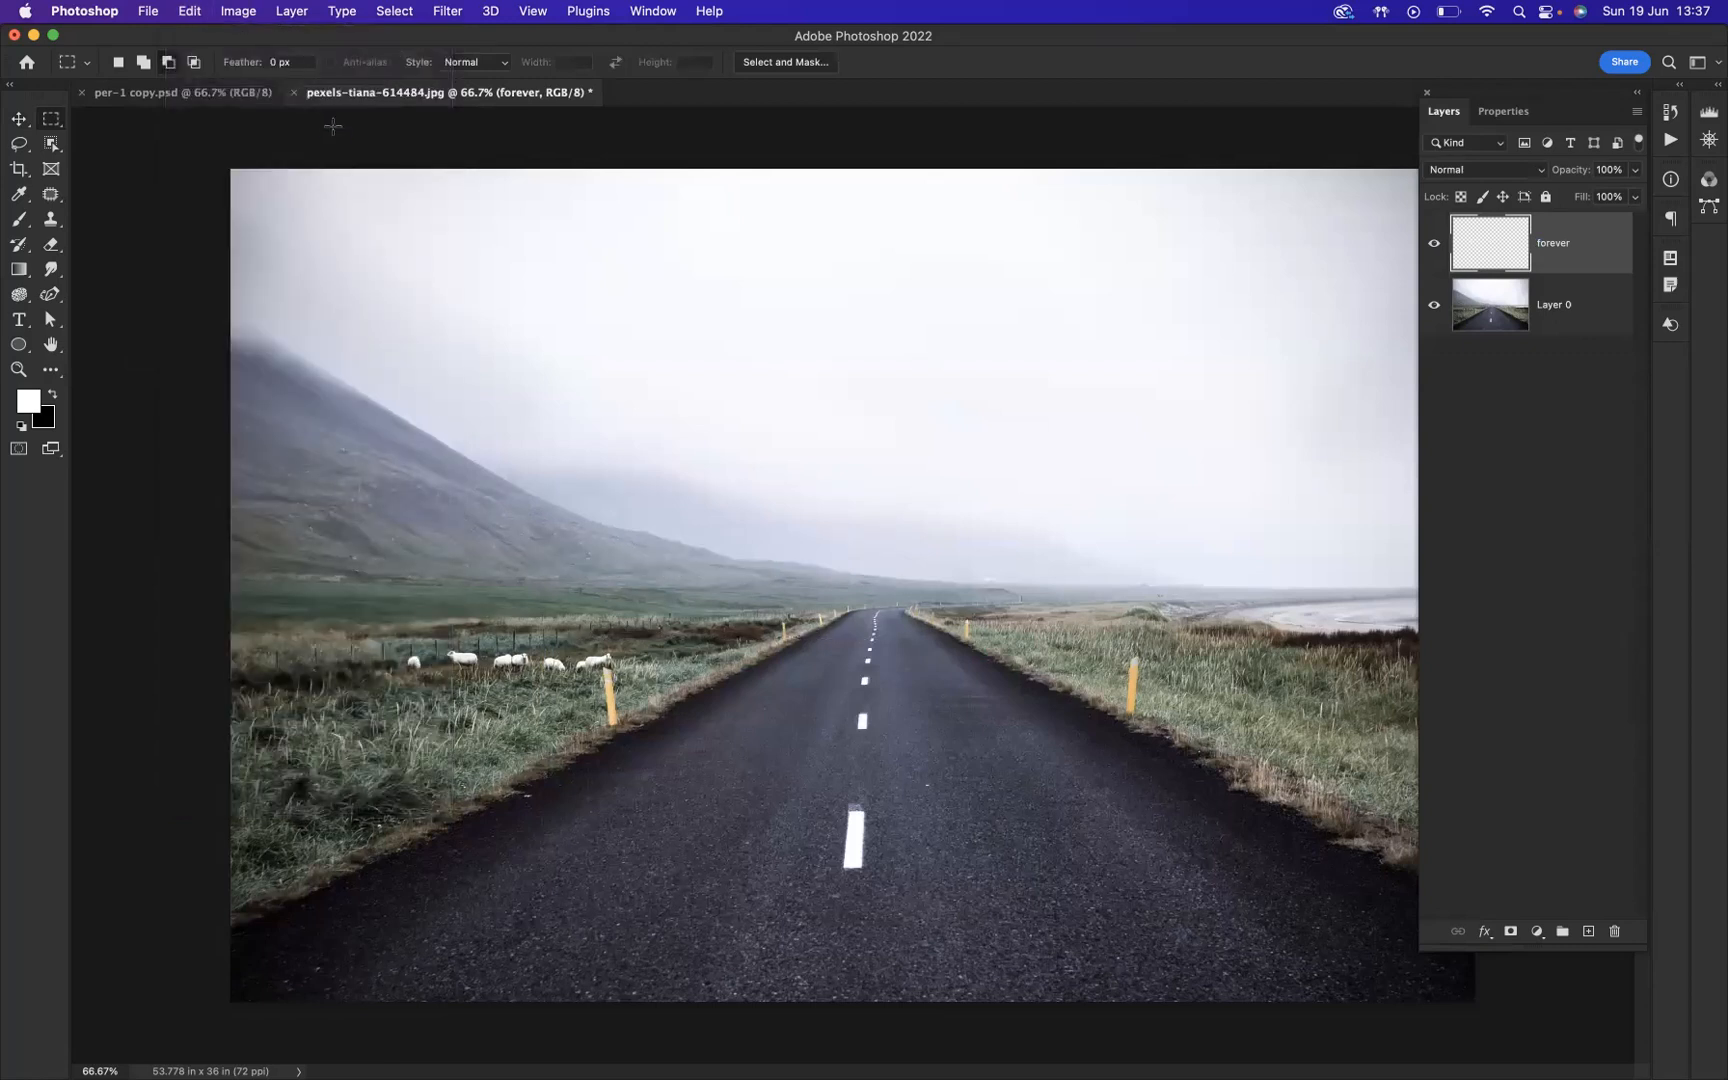
Step: Create a four-corner Vanishing Point plane covering the road lane left of the dashed centre line
{"action": "left_click", "coordinate": [446, 12]}
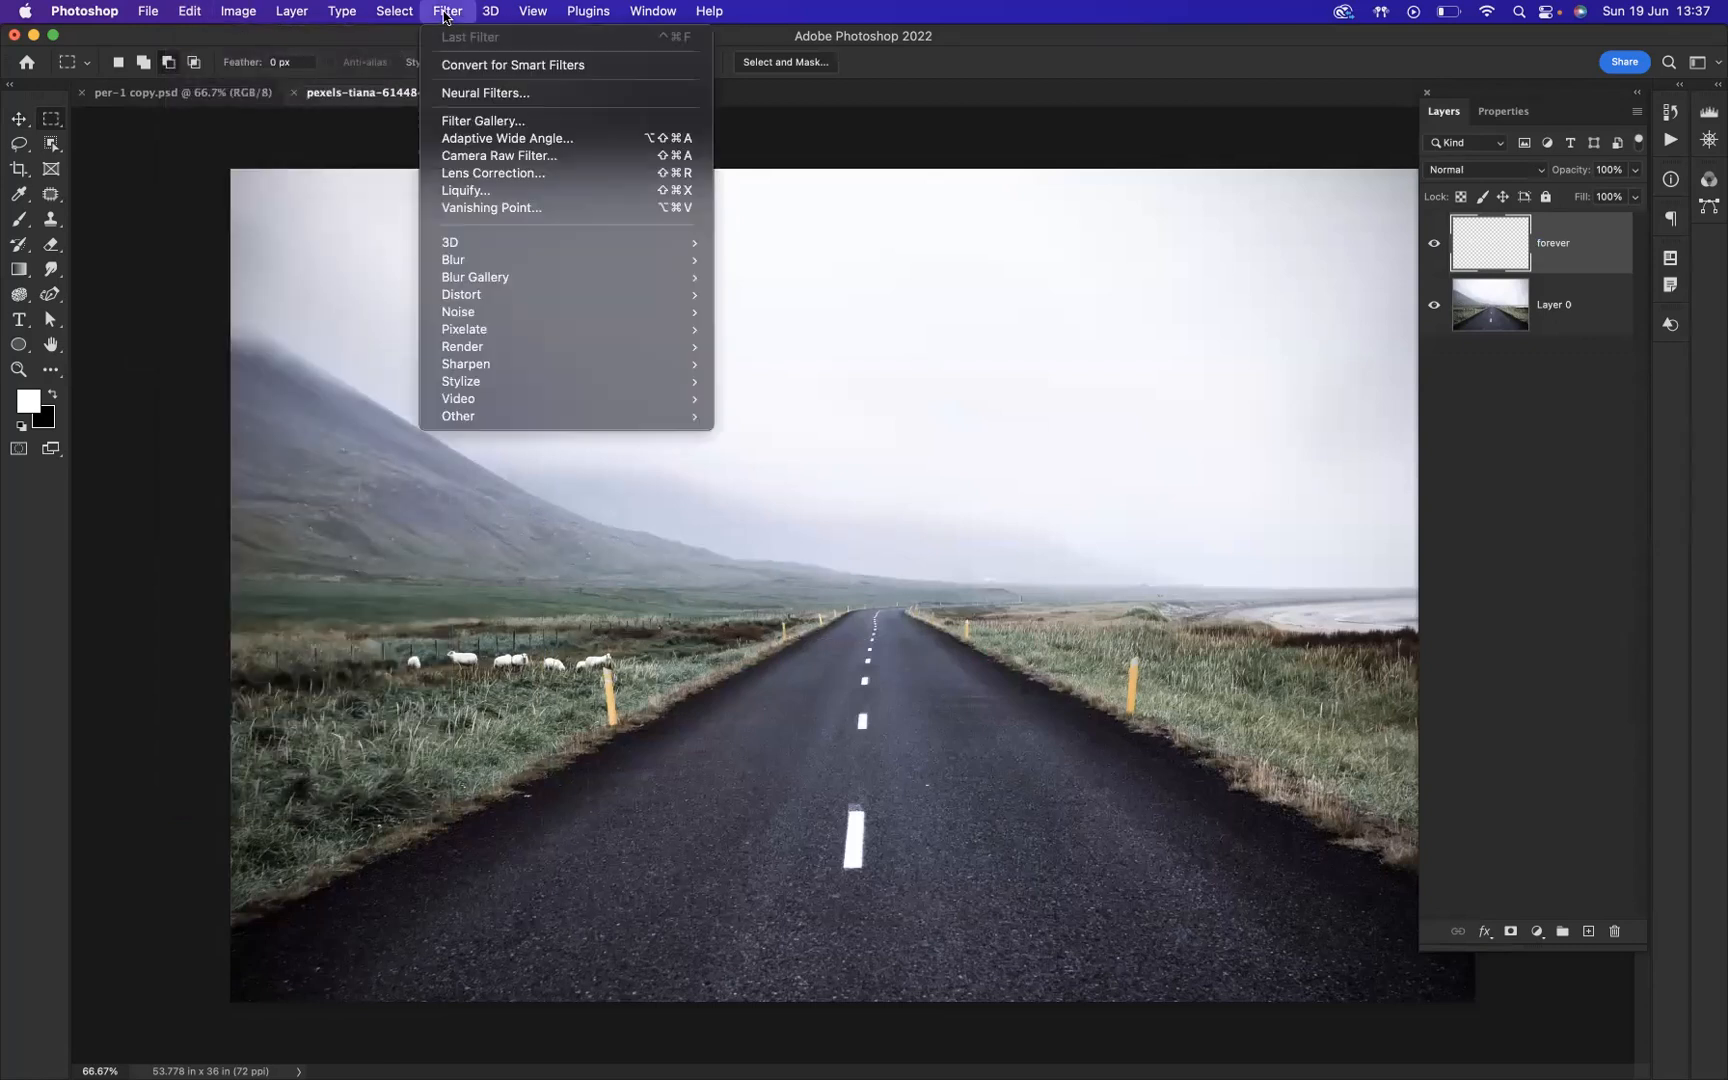
{"action": "left_click", "coordinate": [489, 208]}
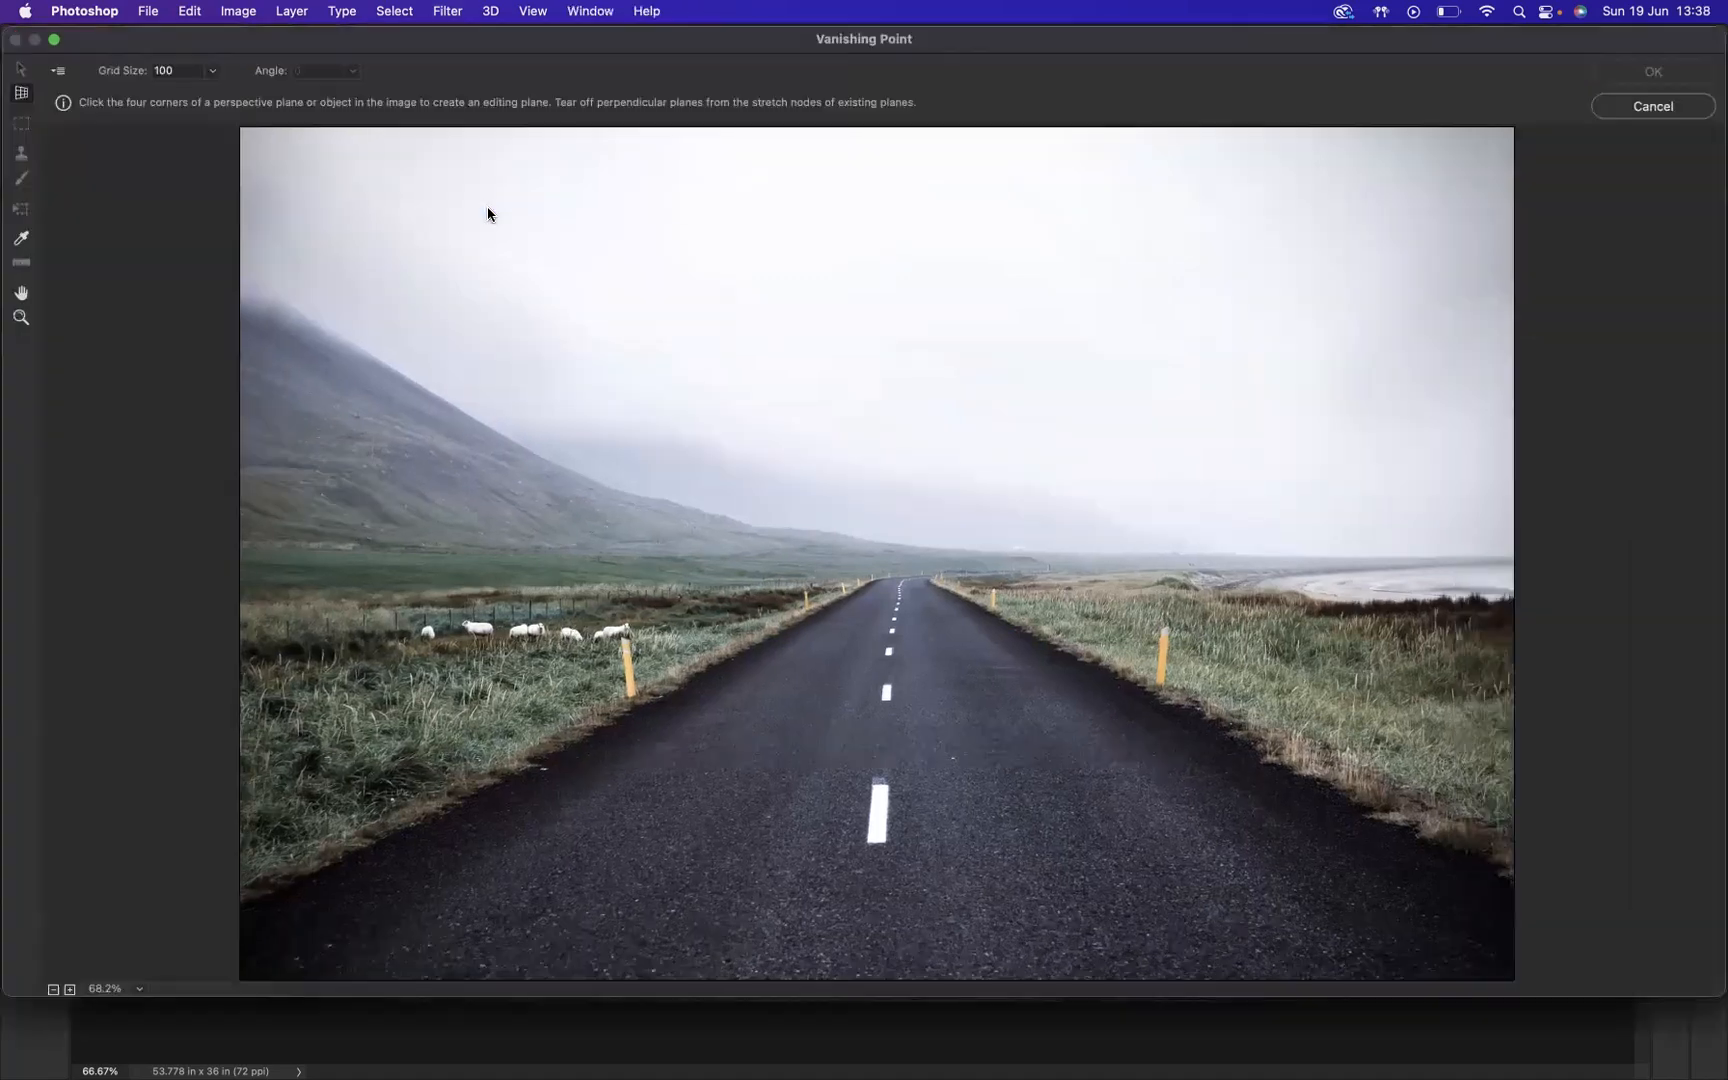
{"action": "left_click", "coordinate": [815, 624]}
{"action": "left_click", "coordinate": [881, 624]}
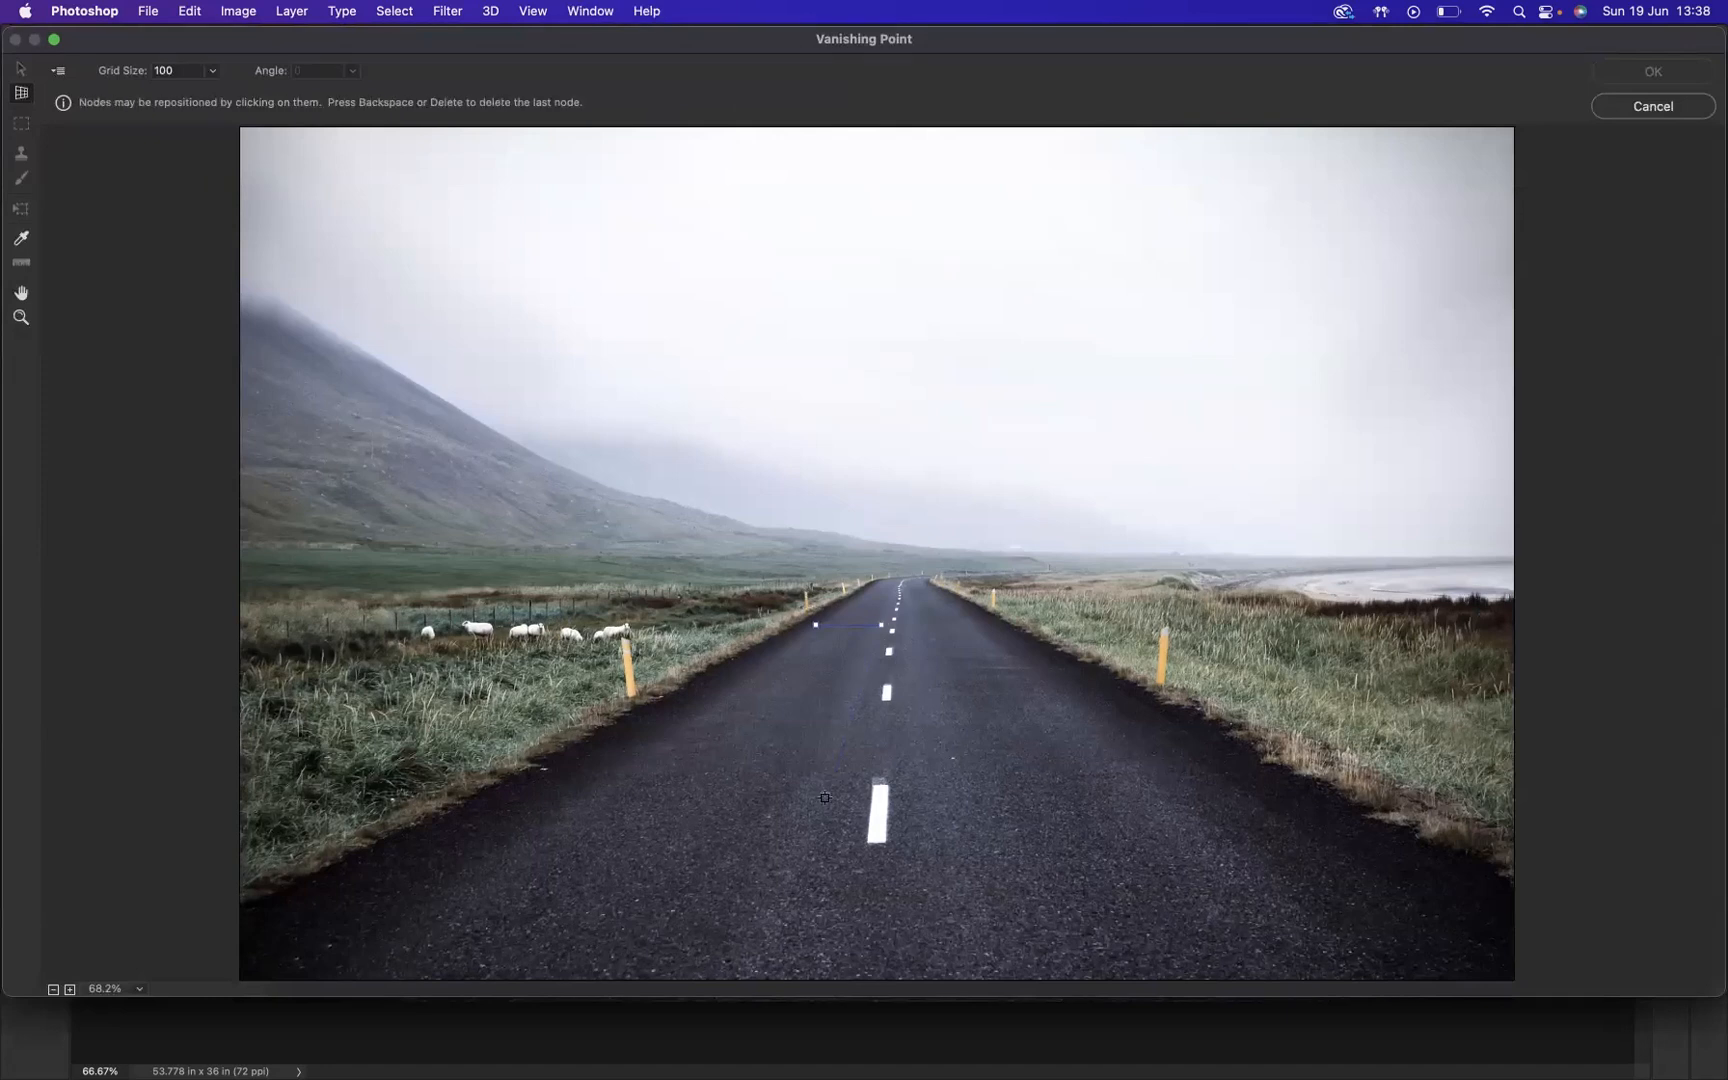
{"action": "left_click", "coordinate": [805, 945]}
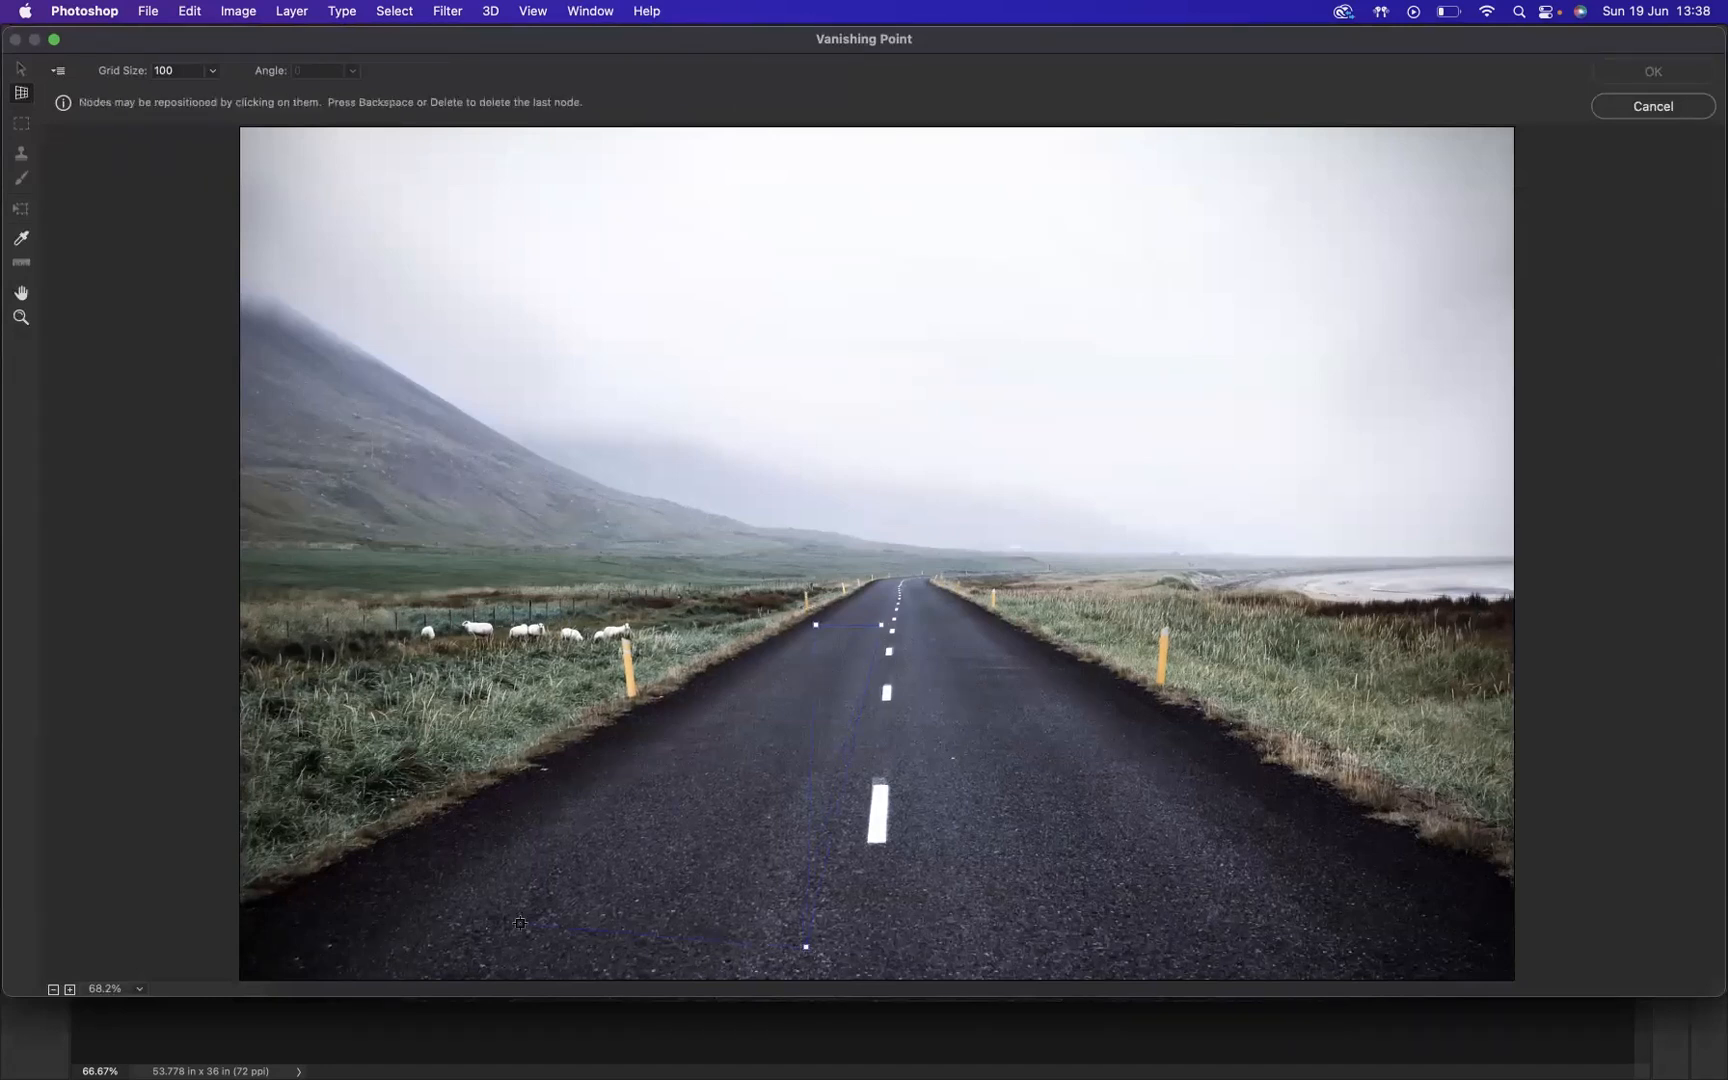
{"action": "left_click", "coordinate": [363, 940]}
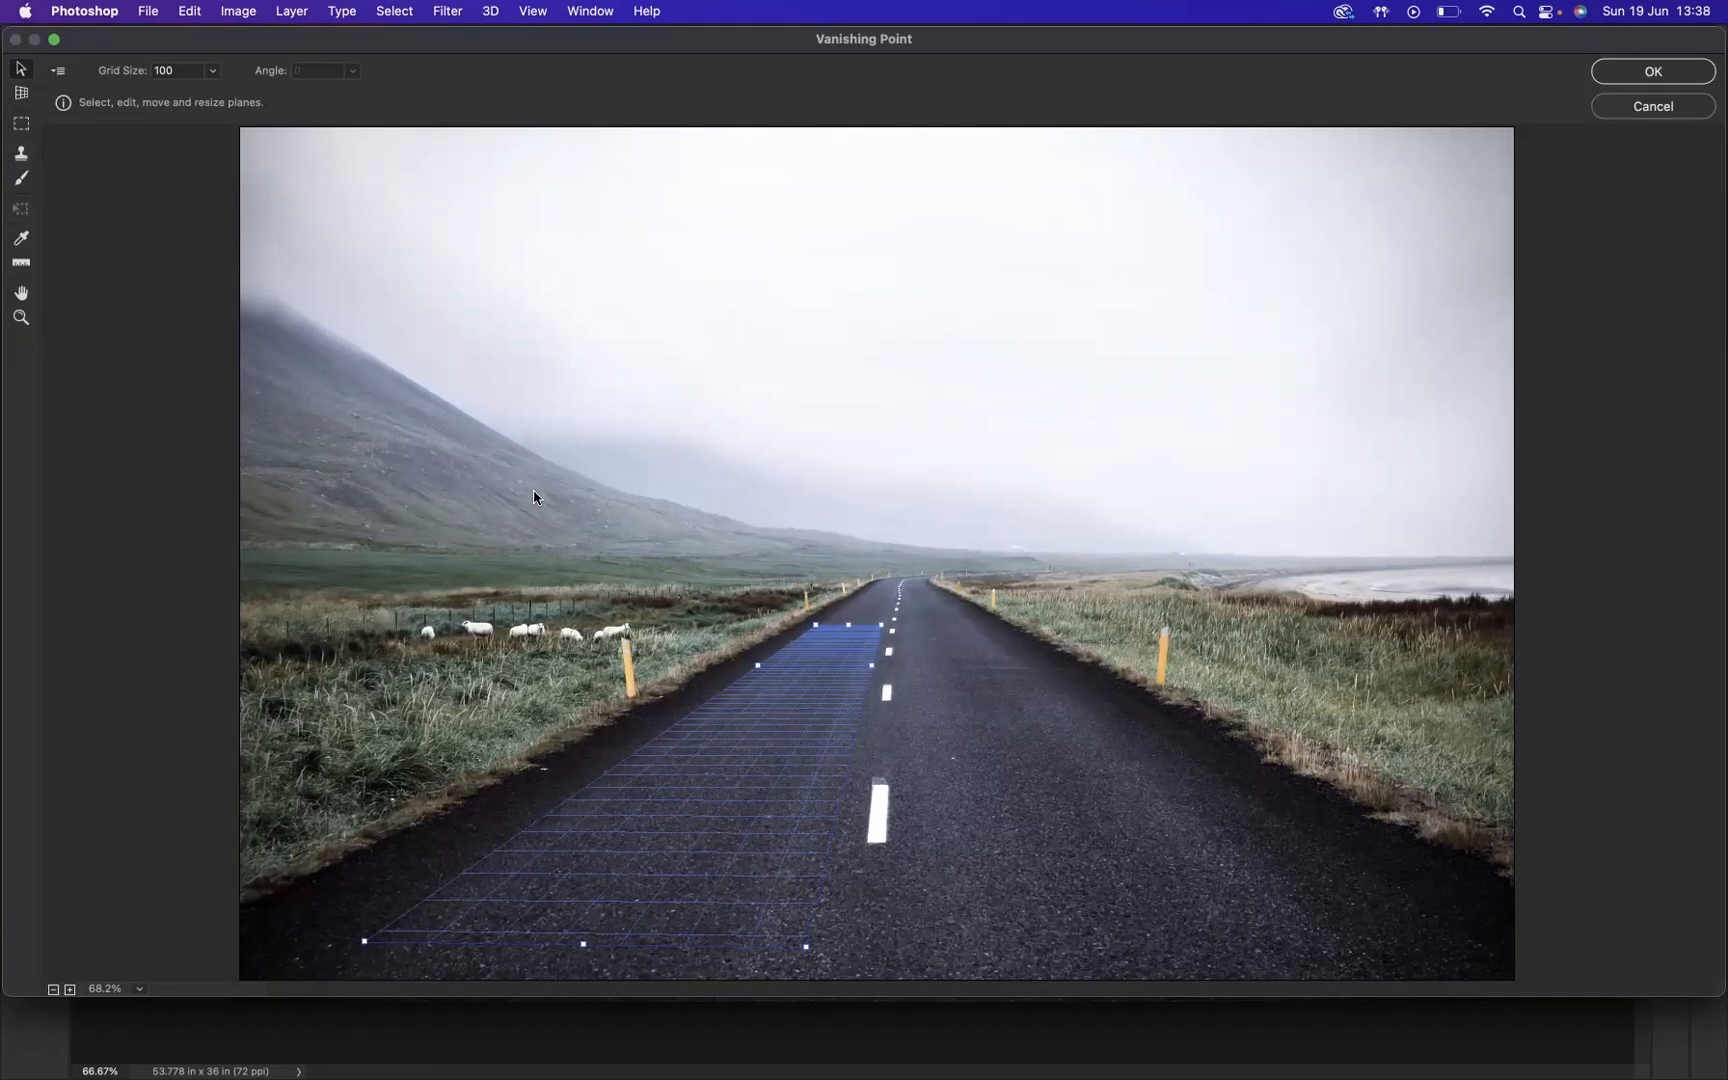
Step: Paste the text and arrows into Vanishing Point, place them on the lane plane, and rotate them so the arrows point towards the horizon
{"action": "key", "text": "super+v"}
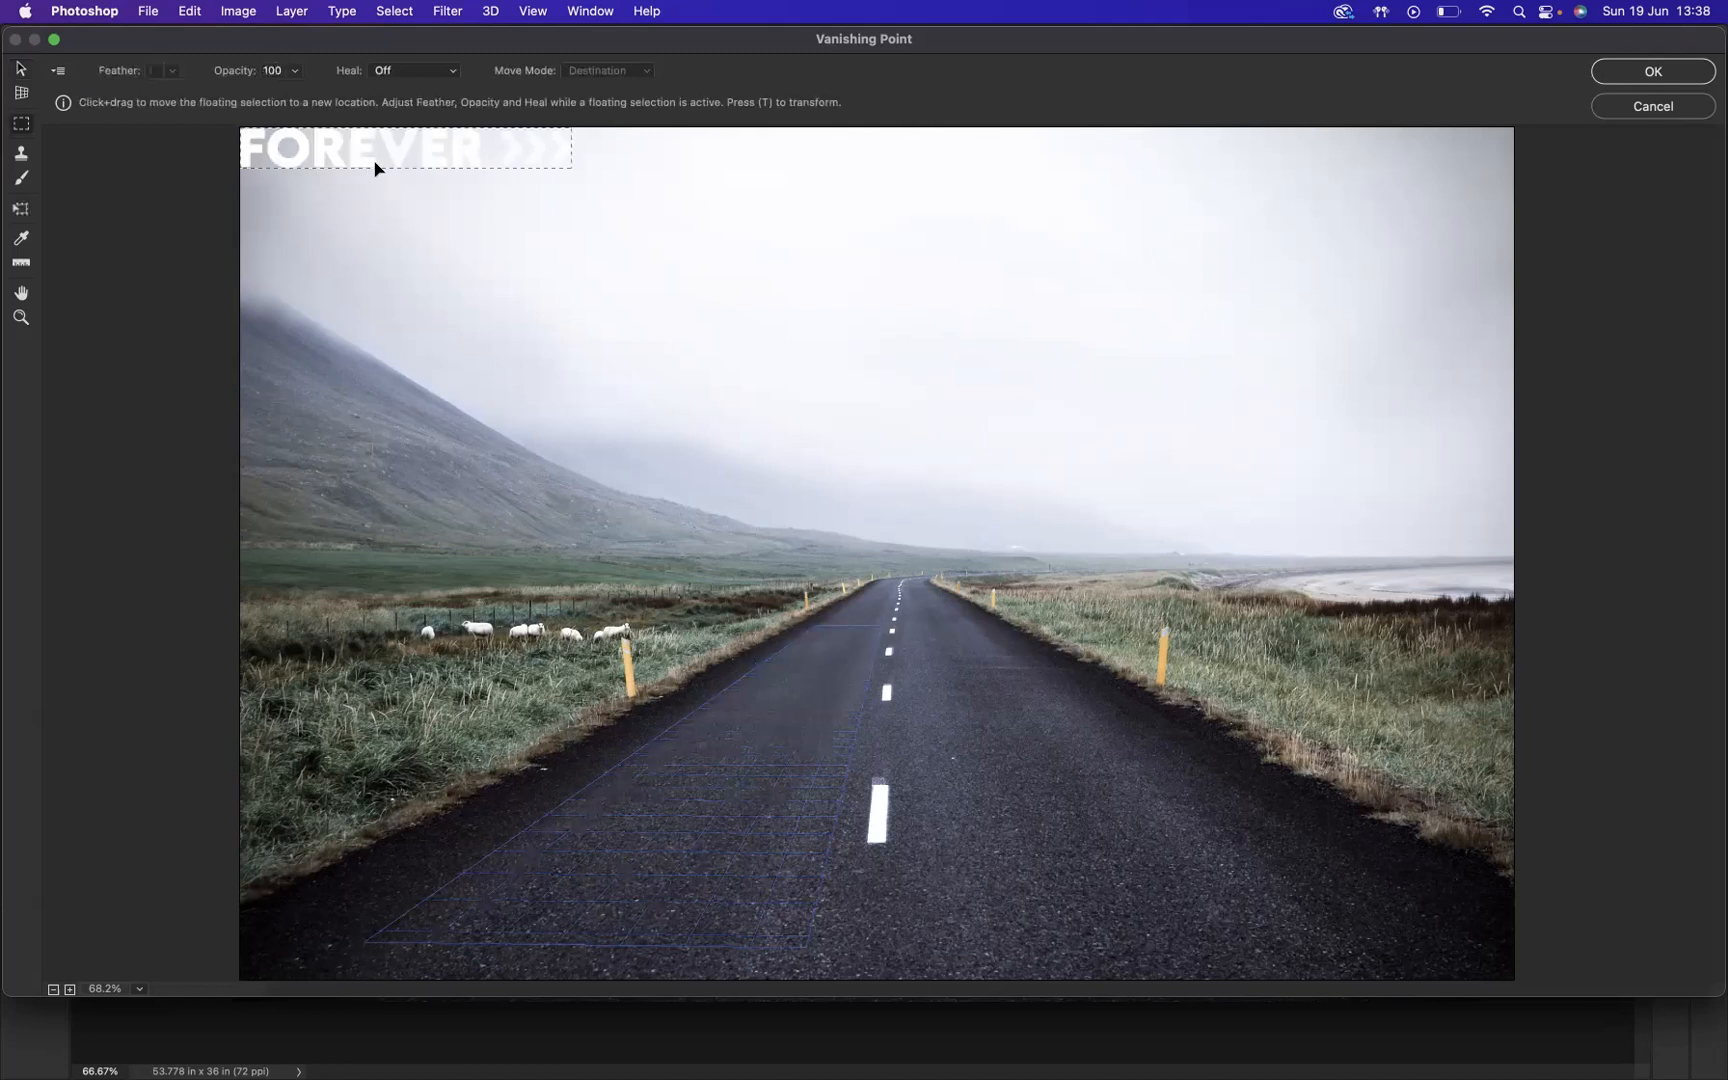
{"action": "left_click_drag", "start_coordinate": [368, 155], "coordinate": [509, 347]}
{"action": "key", "text": "t"}
{"action": "left_click_drag", "start_coordinate": [760, 324], "coordinate": [590, 149]}
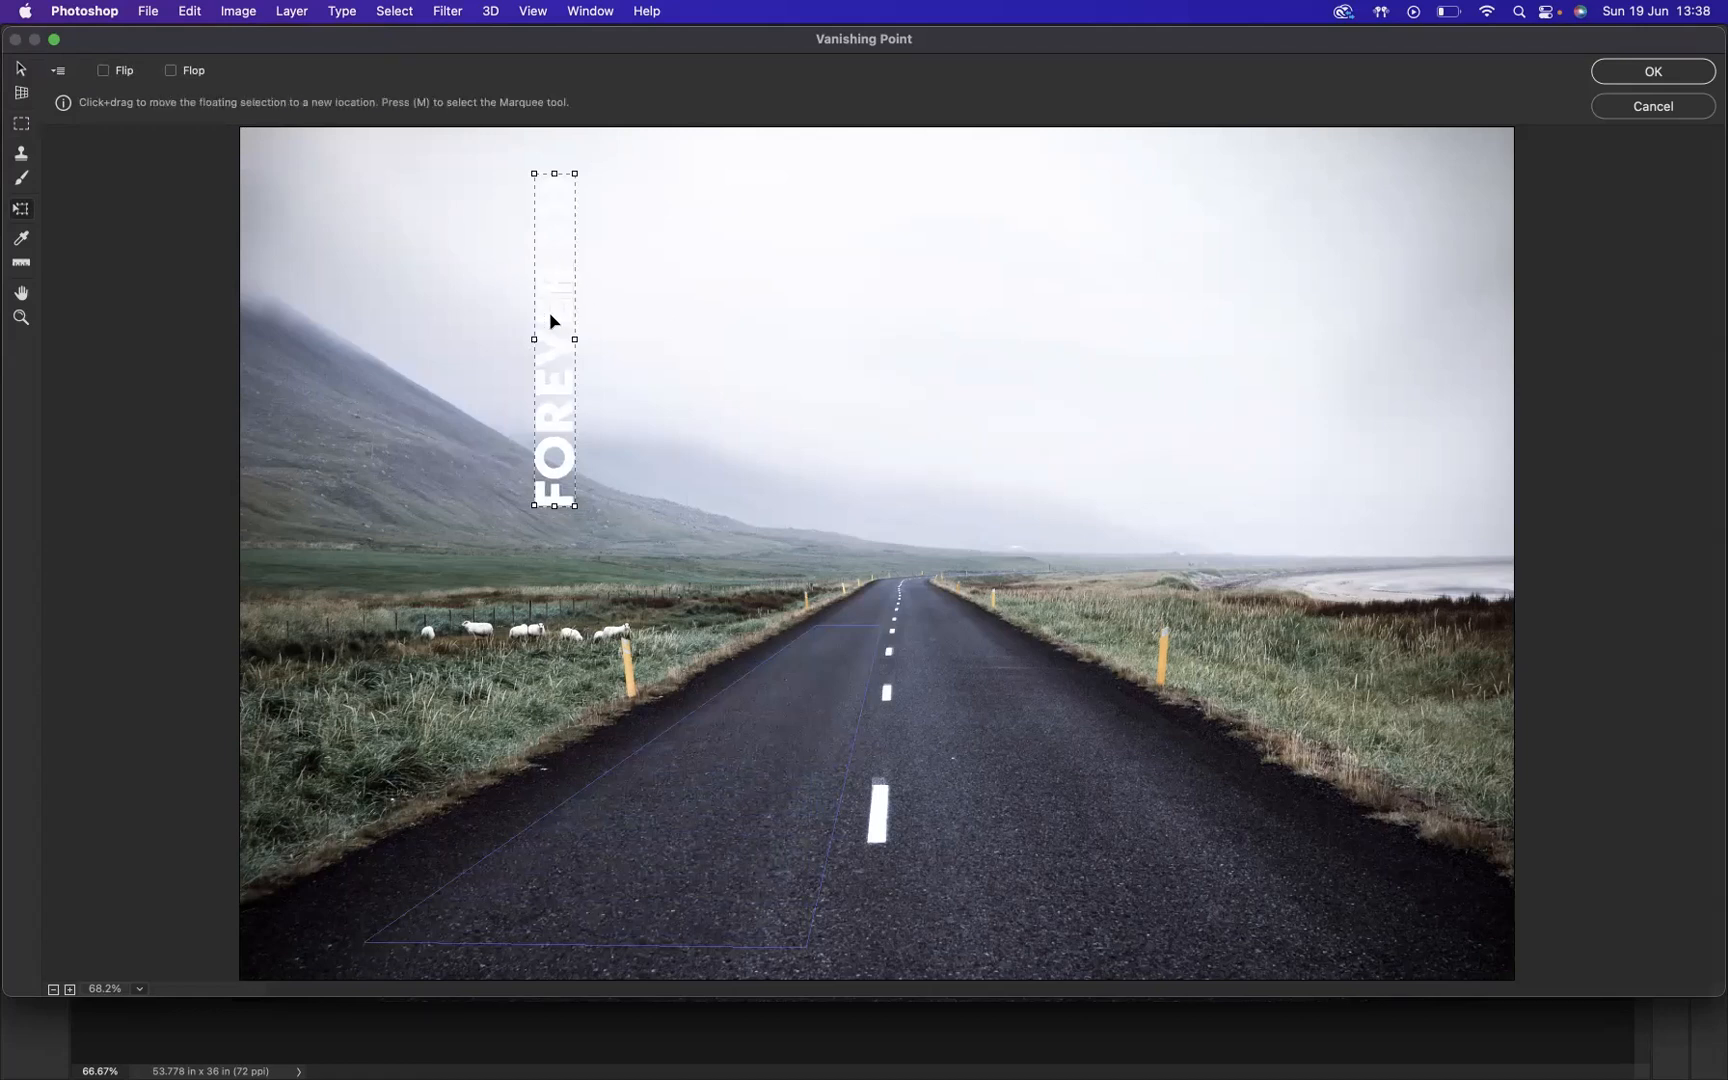
{"action": "left_click_drag", "start_coordinate": [556, 318], "coordinate": [772, 722]}
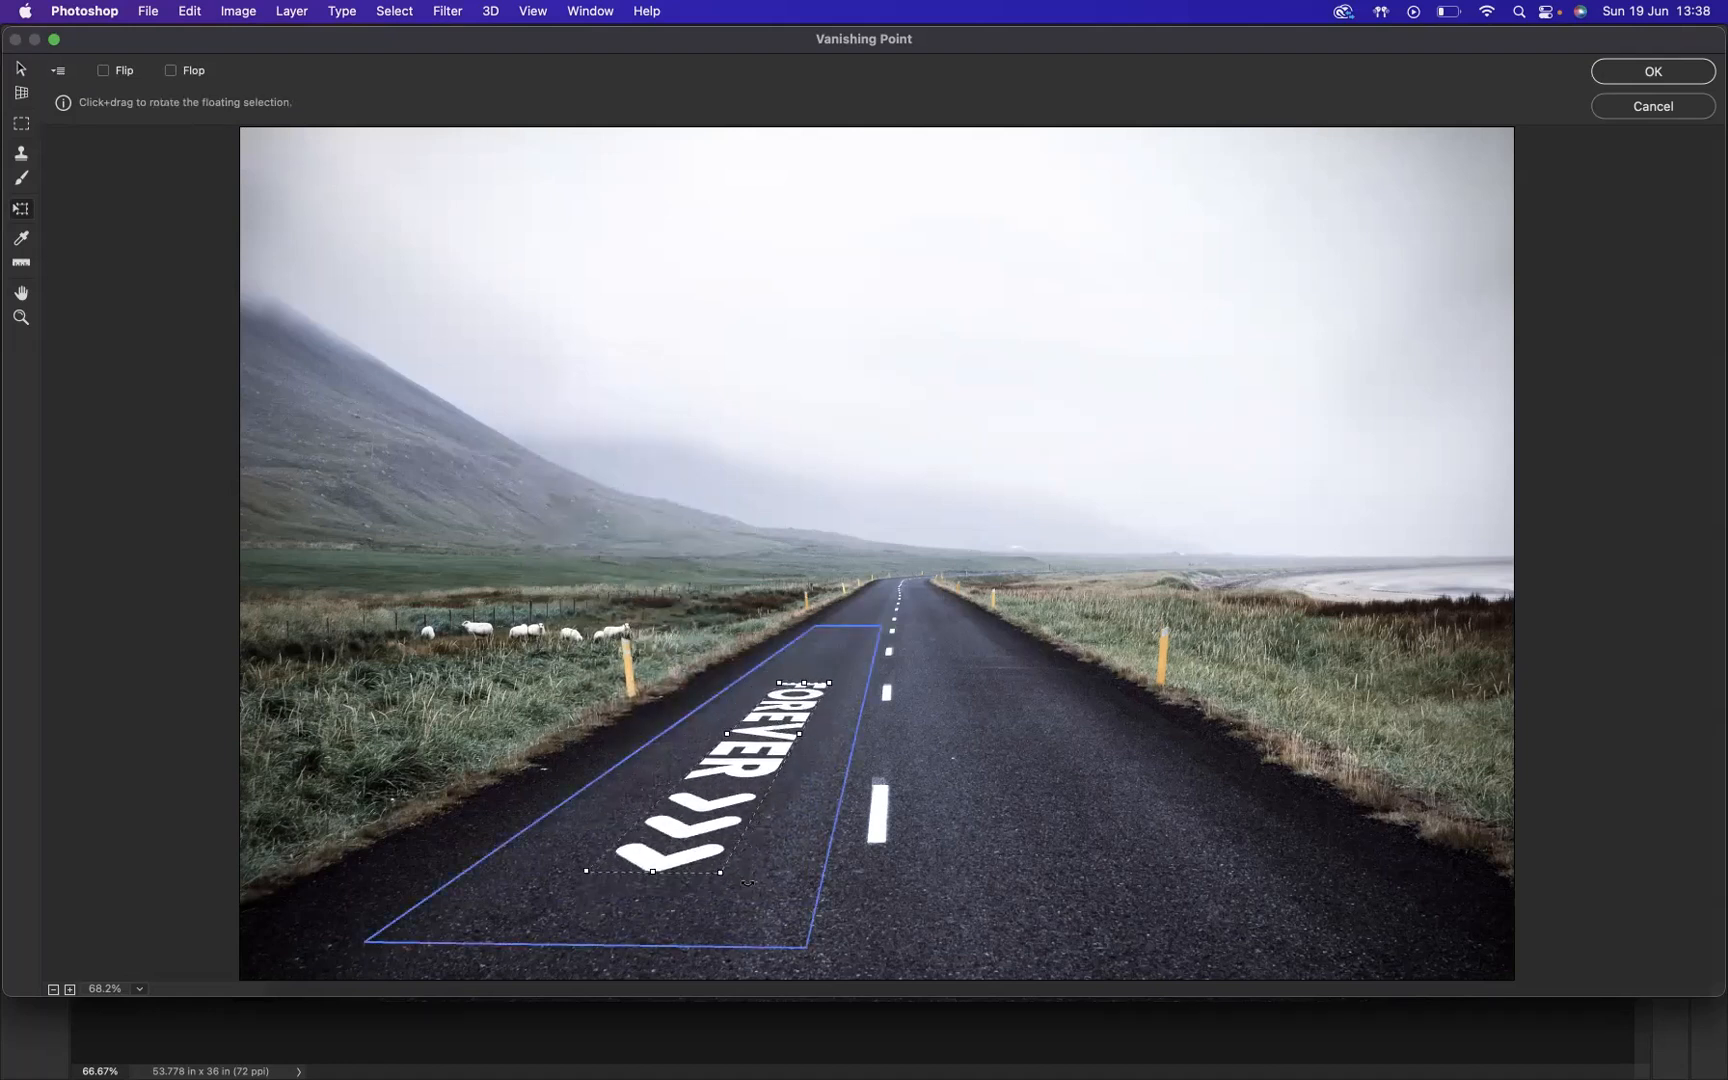
{"action": "left_click_drag", "start_coordinate": [737, 894], "coordinate": [790, 587]}
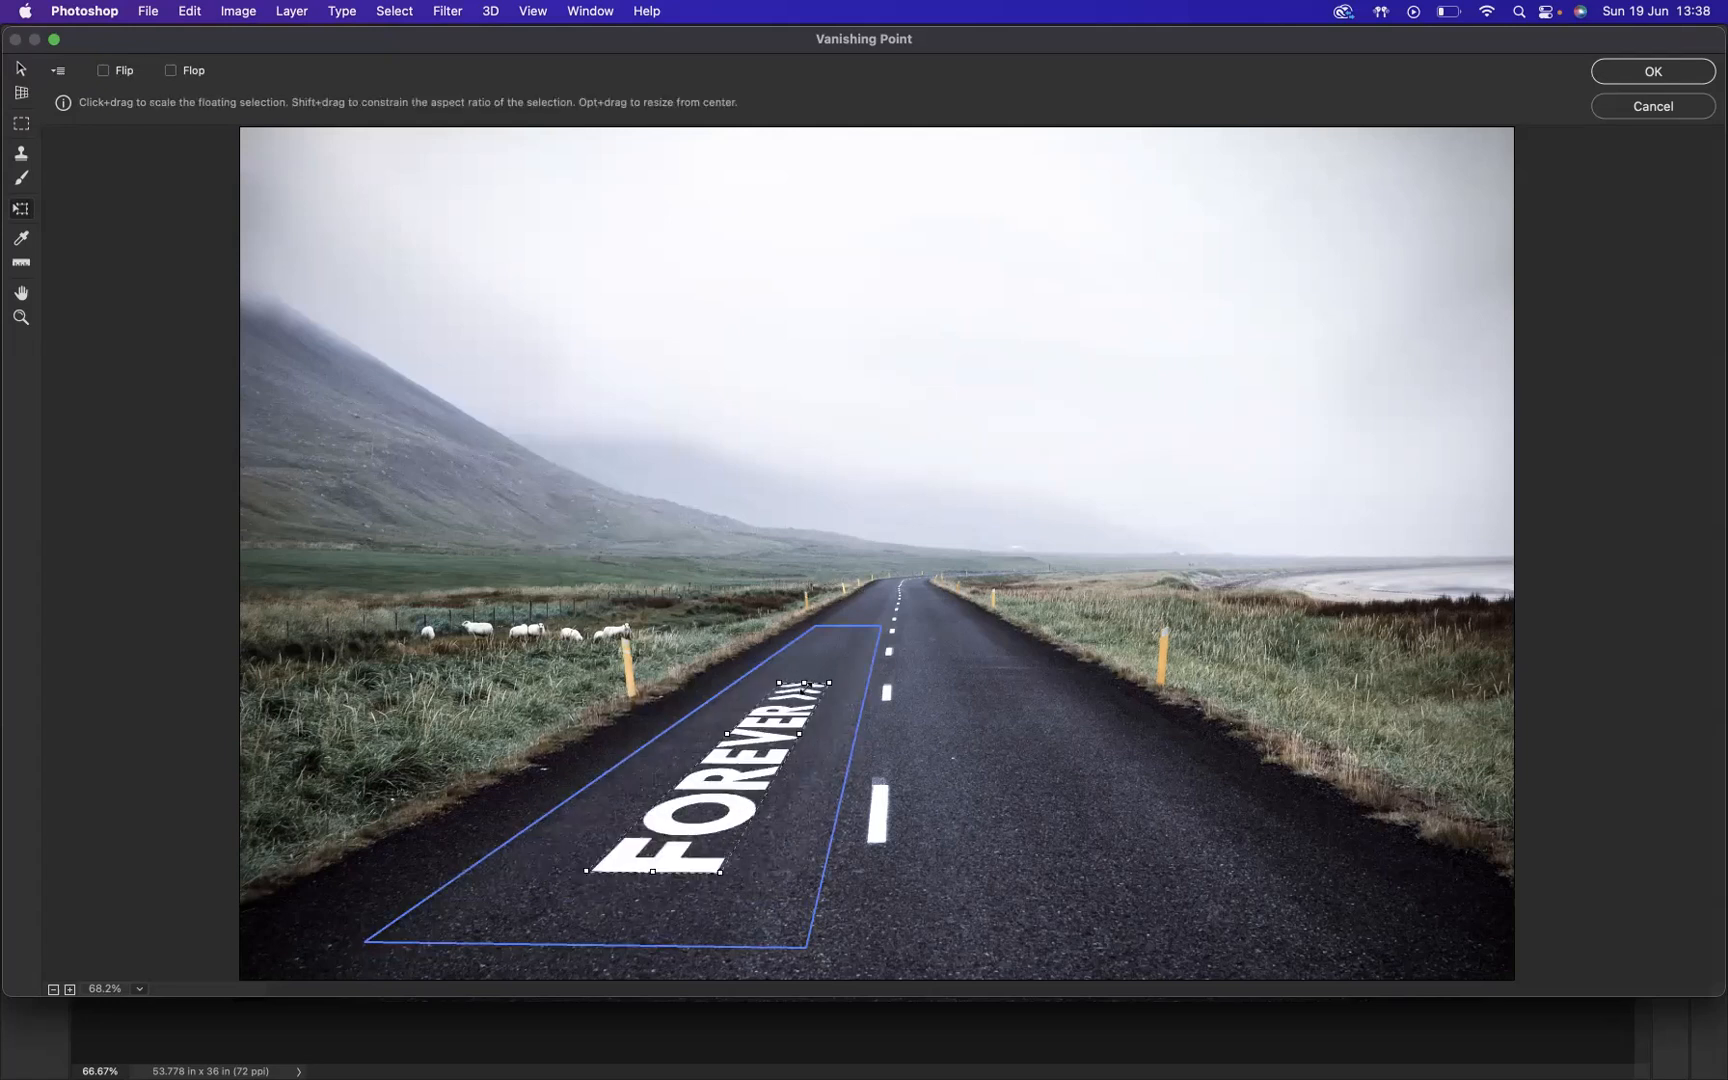
Step: Enlarge the pasted text and arrows to fill most of the lane plane, and apply the Vanishing Point filter
{"action": "left_click_drag", "start_coordinate": [804, 683], "coordinate": [840, 686]}
{"action": "left_click_drag", "start_coordinate": [648, 871], "coordinate": [623, 900]}
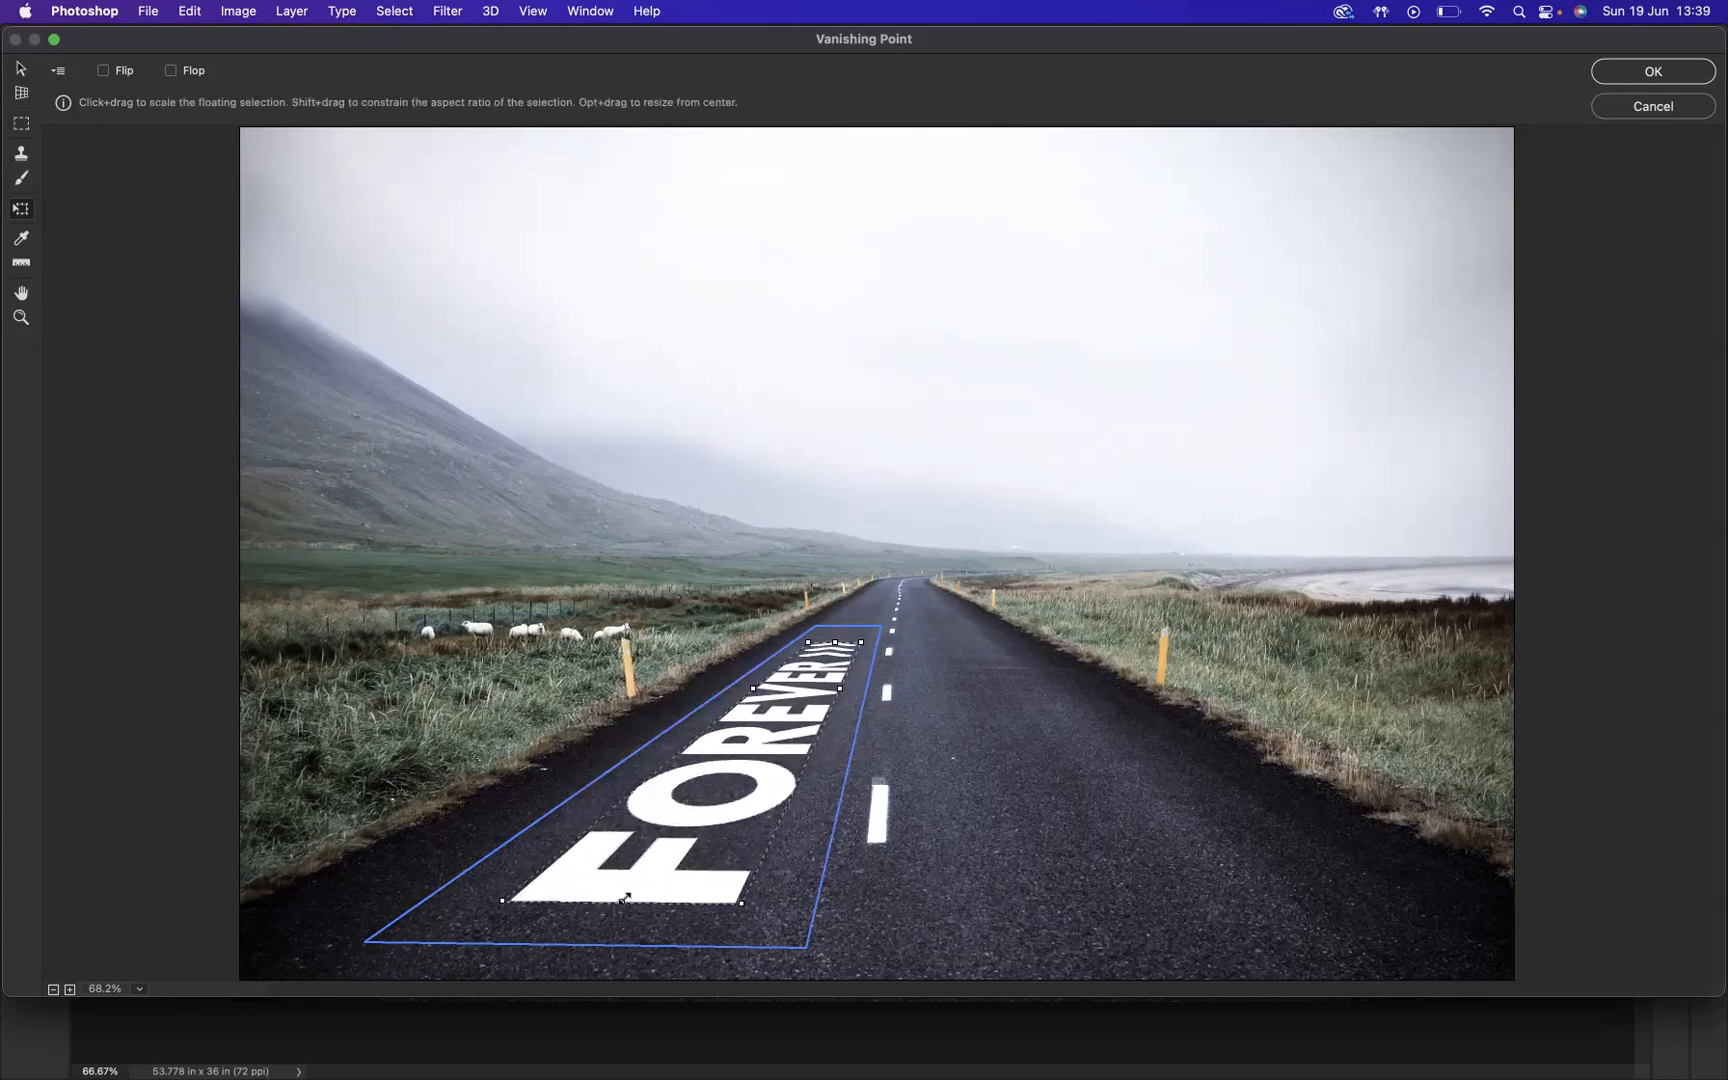
{"action": "left_click_drag", "start_coordinate": [755, 686], "coordinate": [838, 695]}
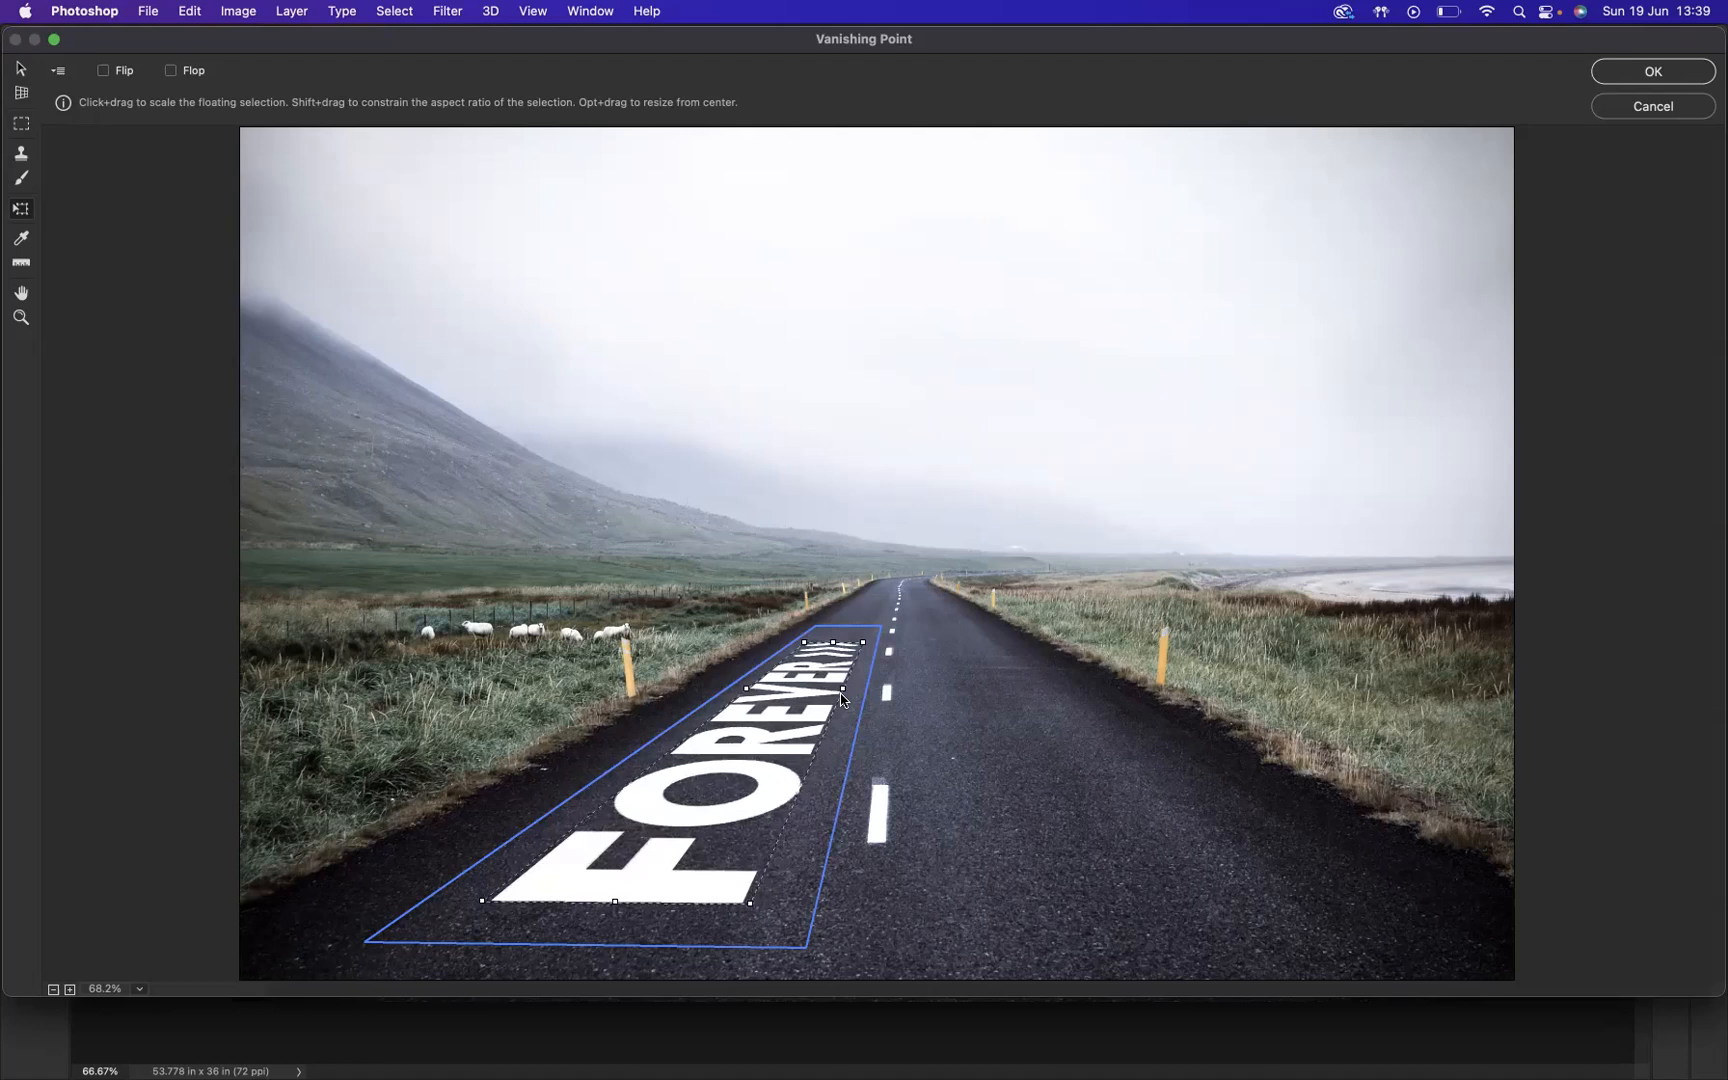
{"action": "left_click", "coordinate": [1666, 77]}
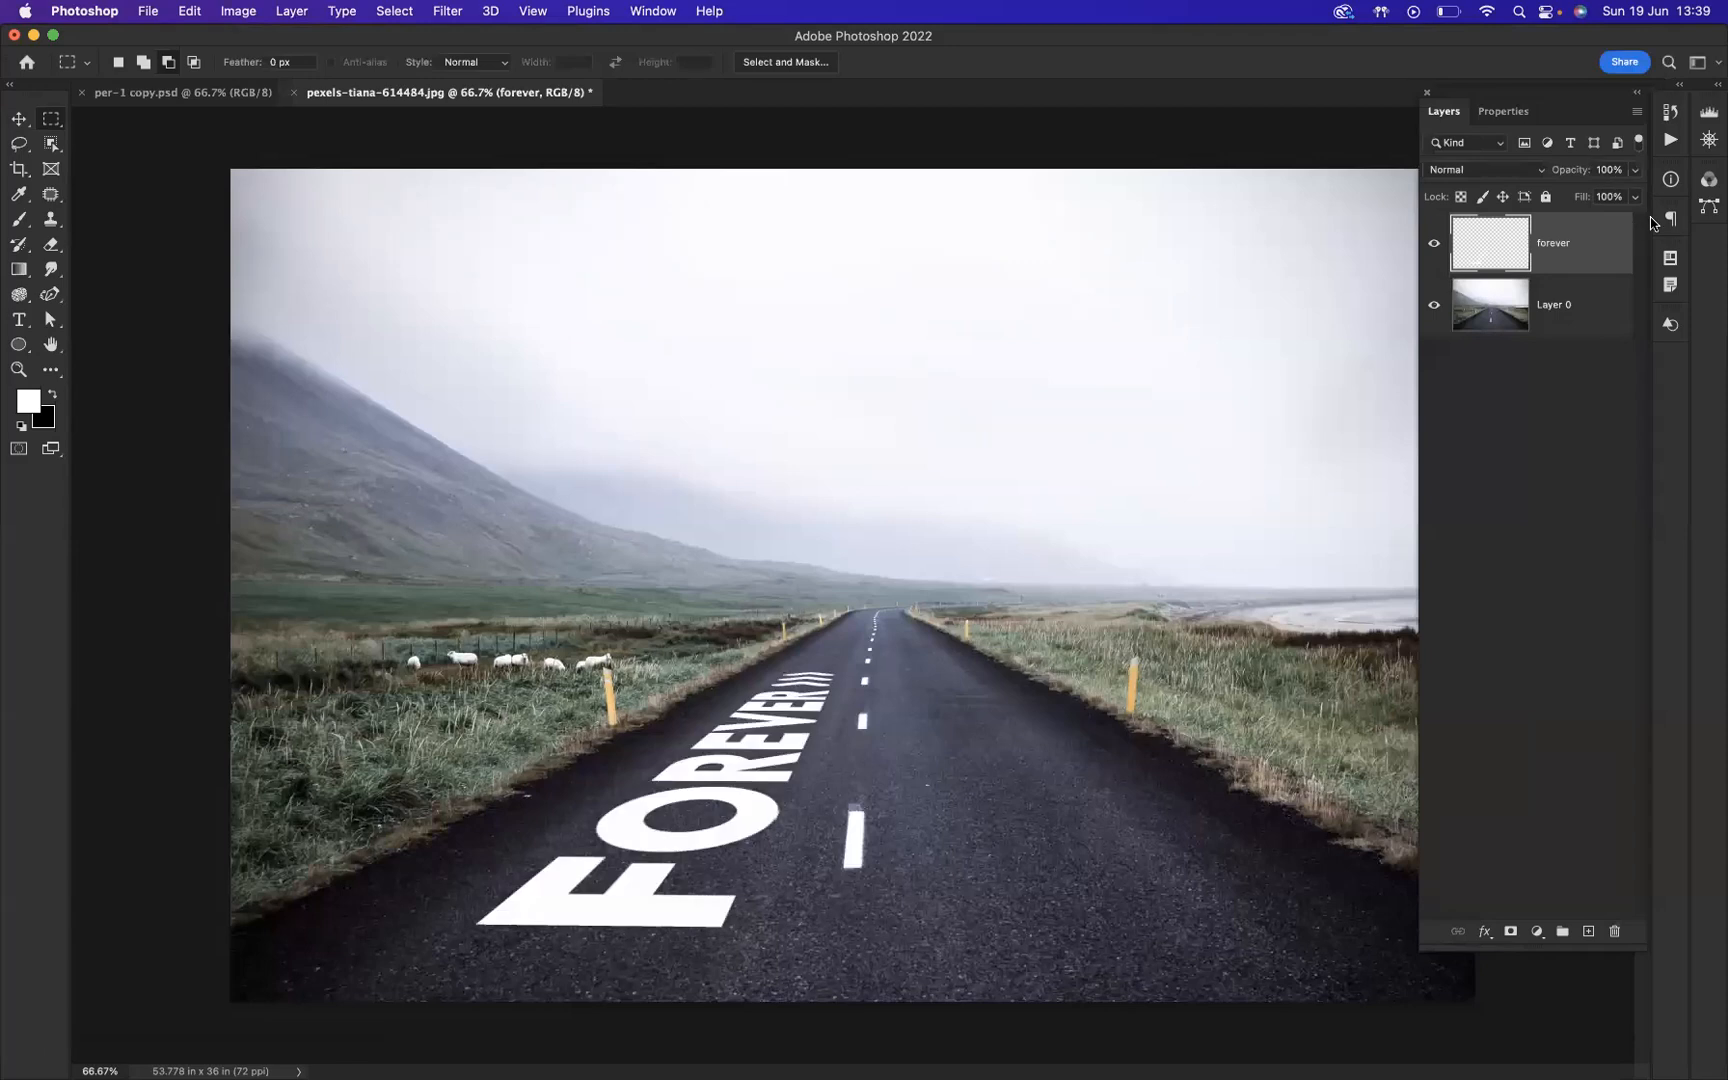
Step: Convert the forever layer to a smart object and set its Underlying Layer Blend If range to 56 and 204
{"action": "right_click", "coordinate": [1593, 243]}
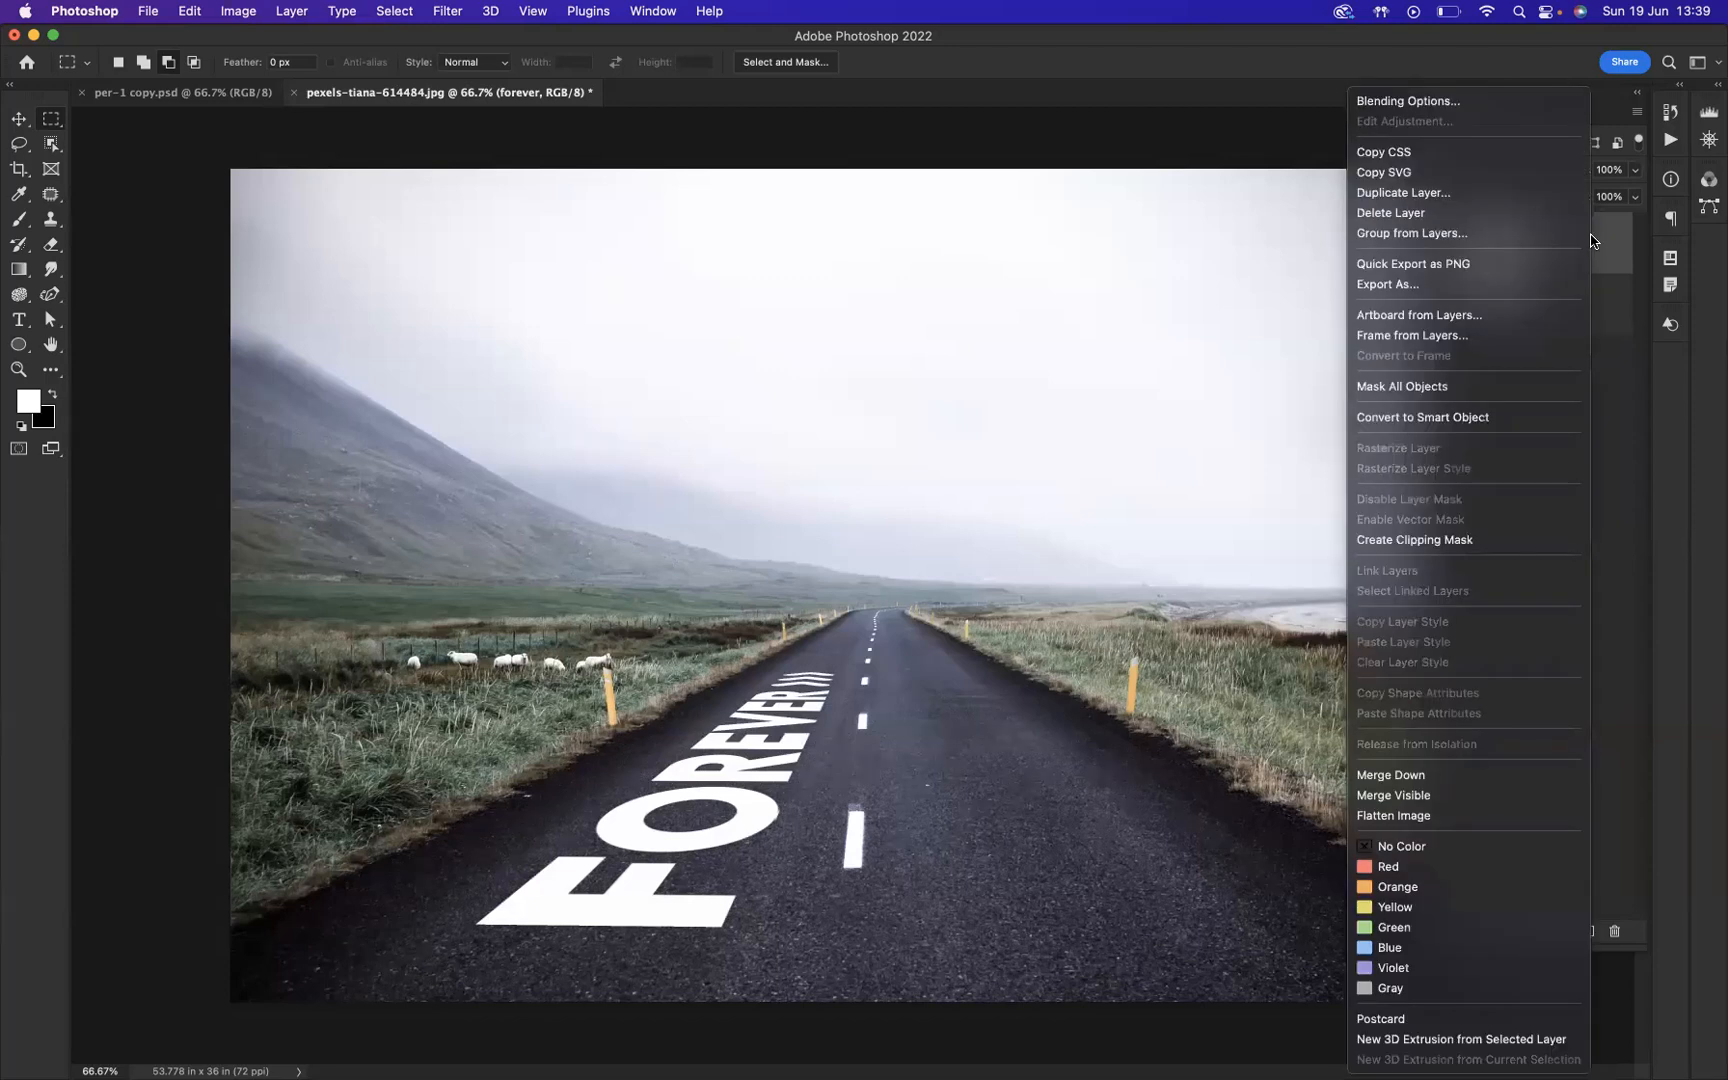
{"action": "left_click", "coordinate": [1461, 418]}
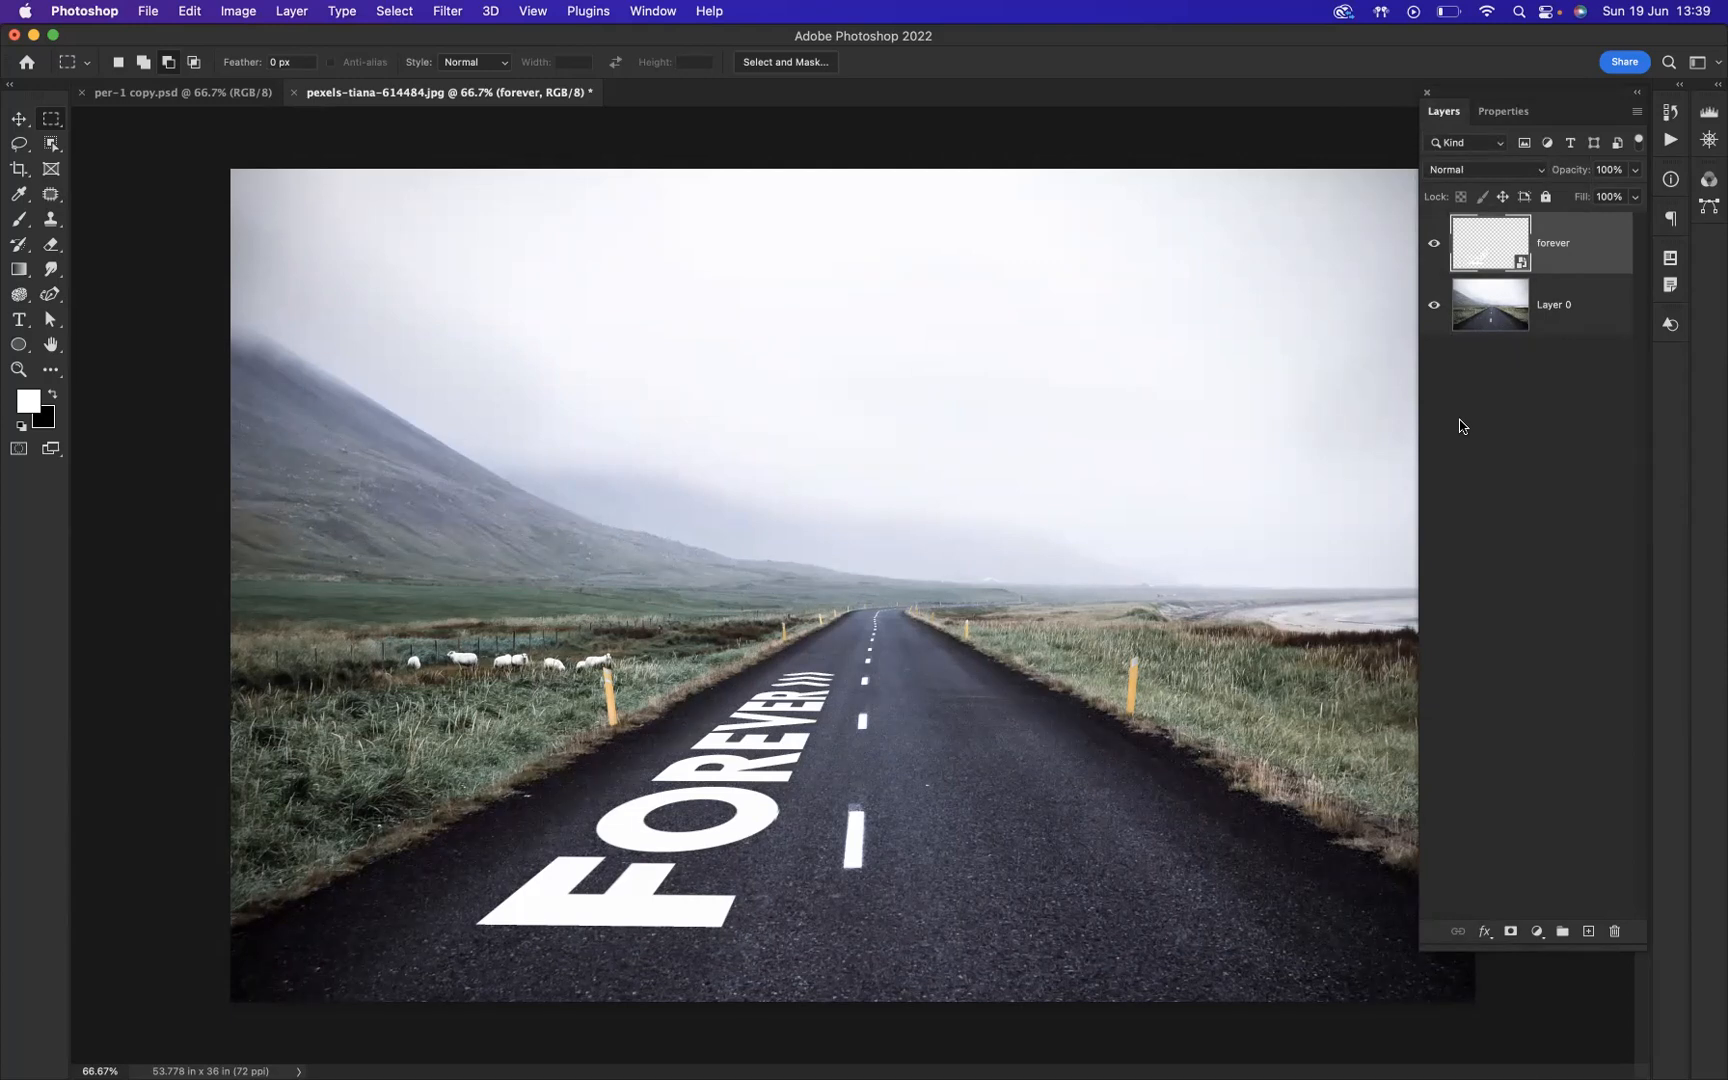
{"action": "double_click", "coordinate": [1604, 241]}
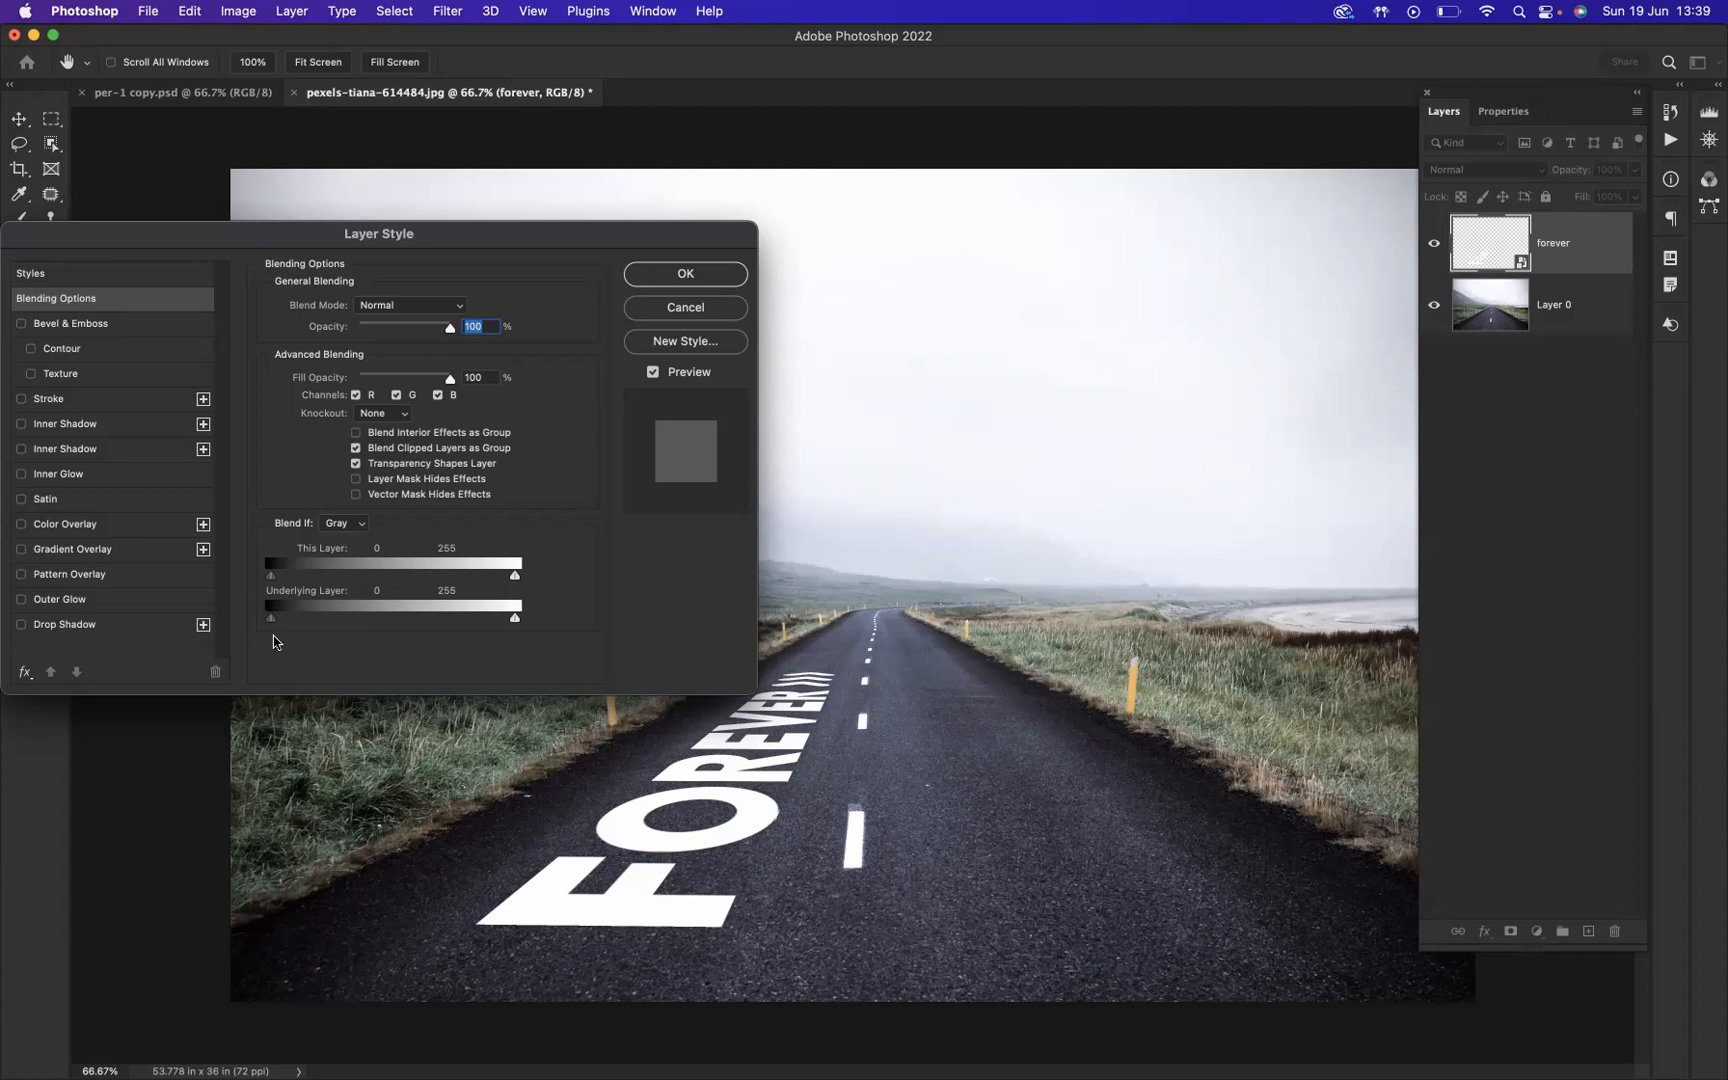
{"action": "left_click_drag", "start_coordinate": [270, 620], "coordinate": [318, 620]}
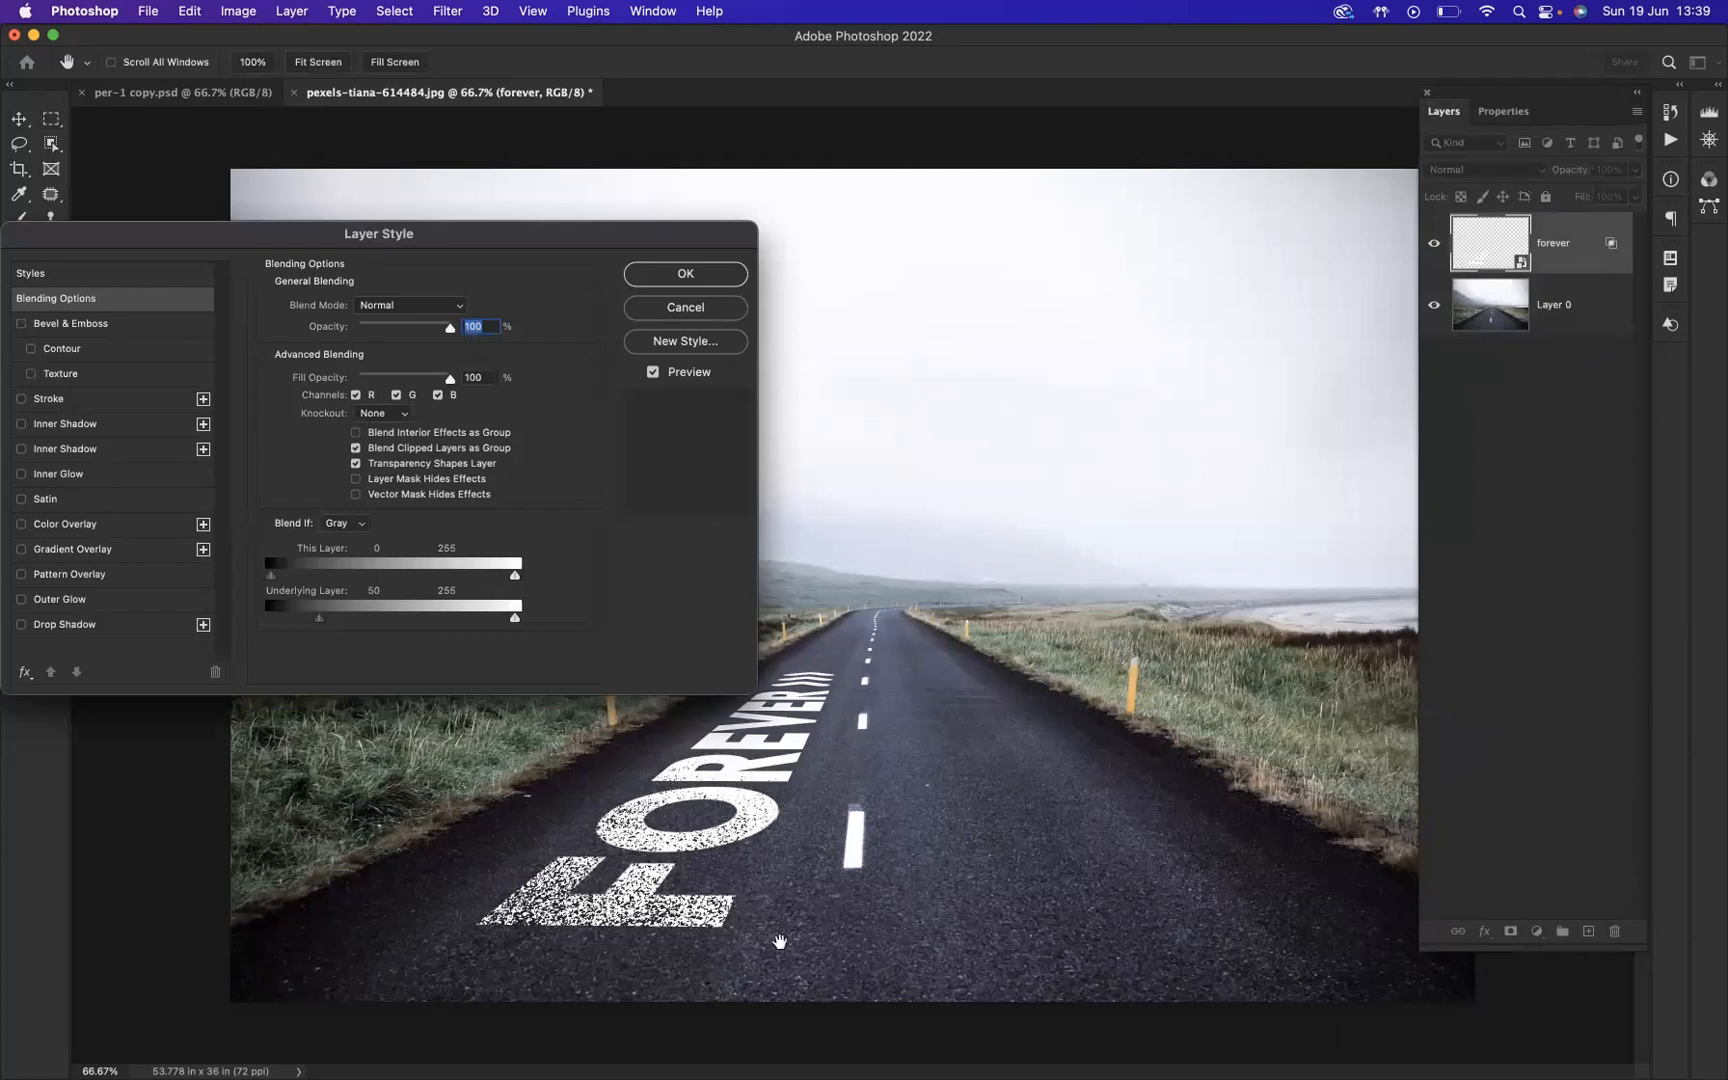
{"action": "left_click_drag", "start_coordinate": [516, 621], "coordinate": [467, 627]}
{"action": "left_click_drag", "start_coordinate": [320, 625], "coordinate": [323, 626]}
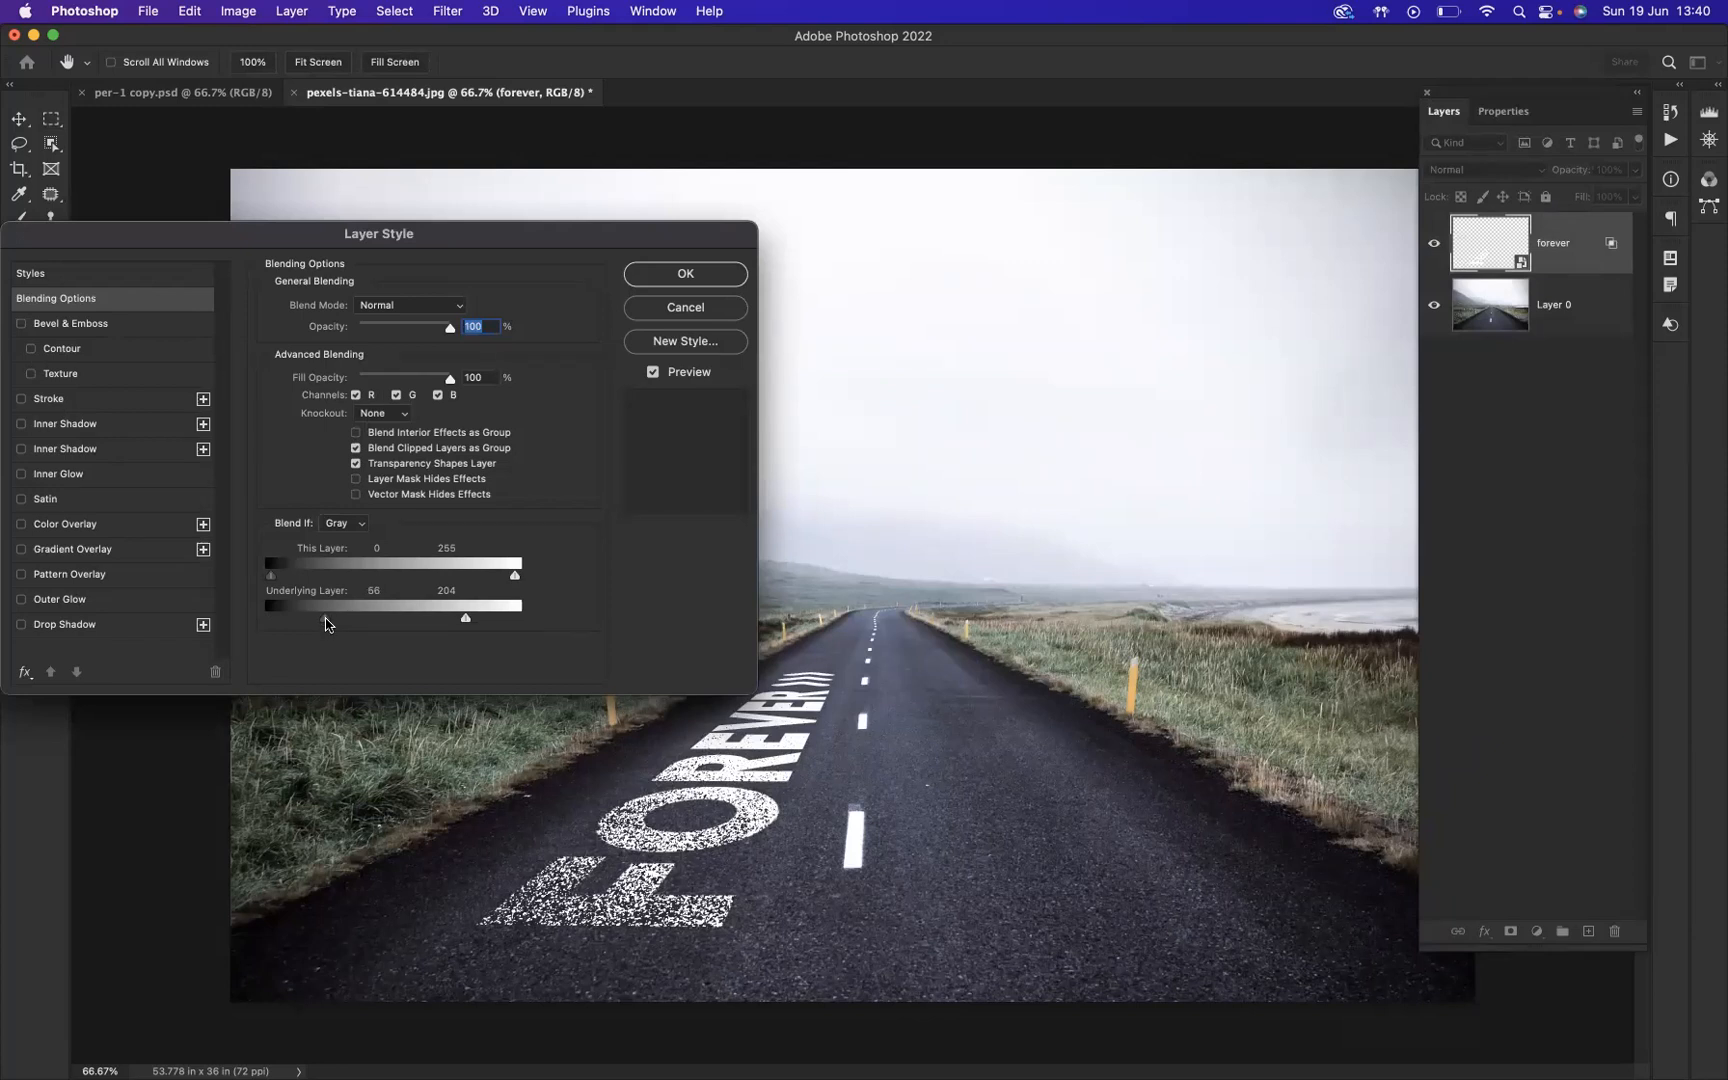
Step: Split the Underlying Layer Blend If sliders to 56 / 69 and 189 / 204, and apply the blending options
{"action": "key", "text": "alt"}
{"action": "left_click_drag", "start_coordinate": [329, 626], "coordinate": [338, 628]}
{"action": "left_click_drag", "start_coordinate": [466, 621], "coordinate": [454, 626]}
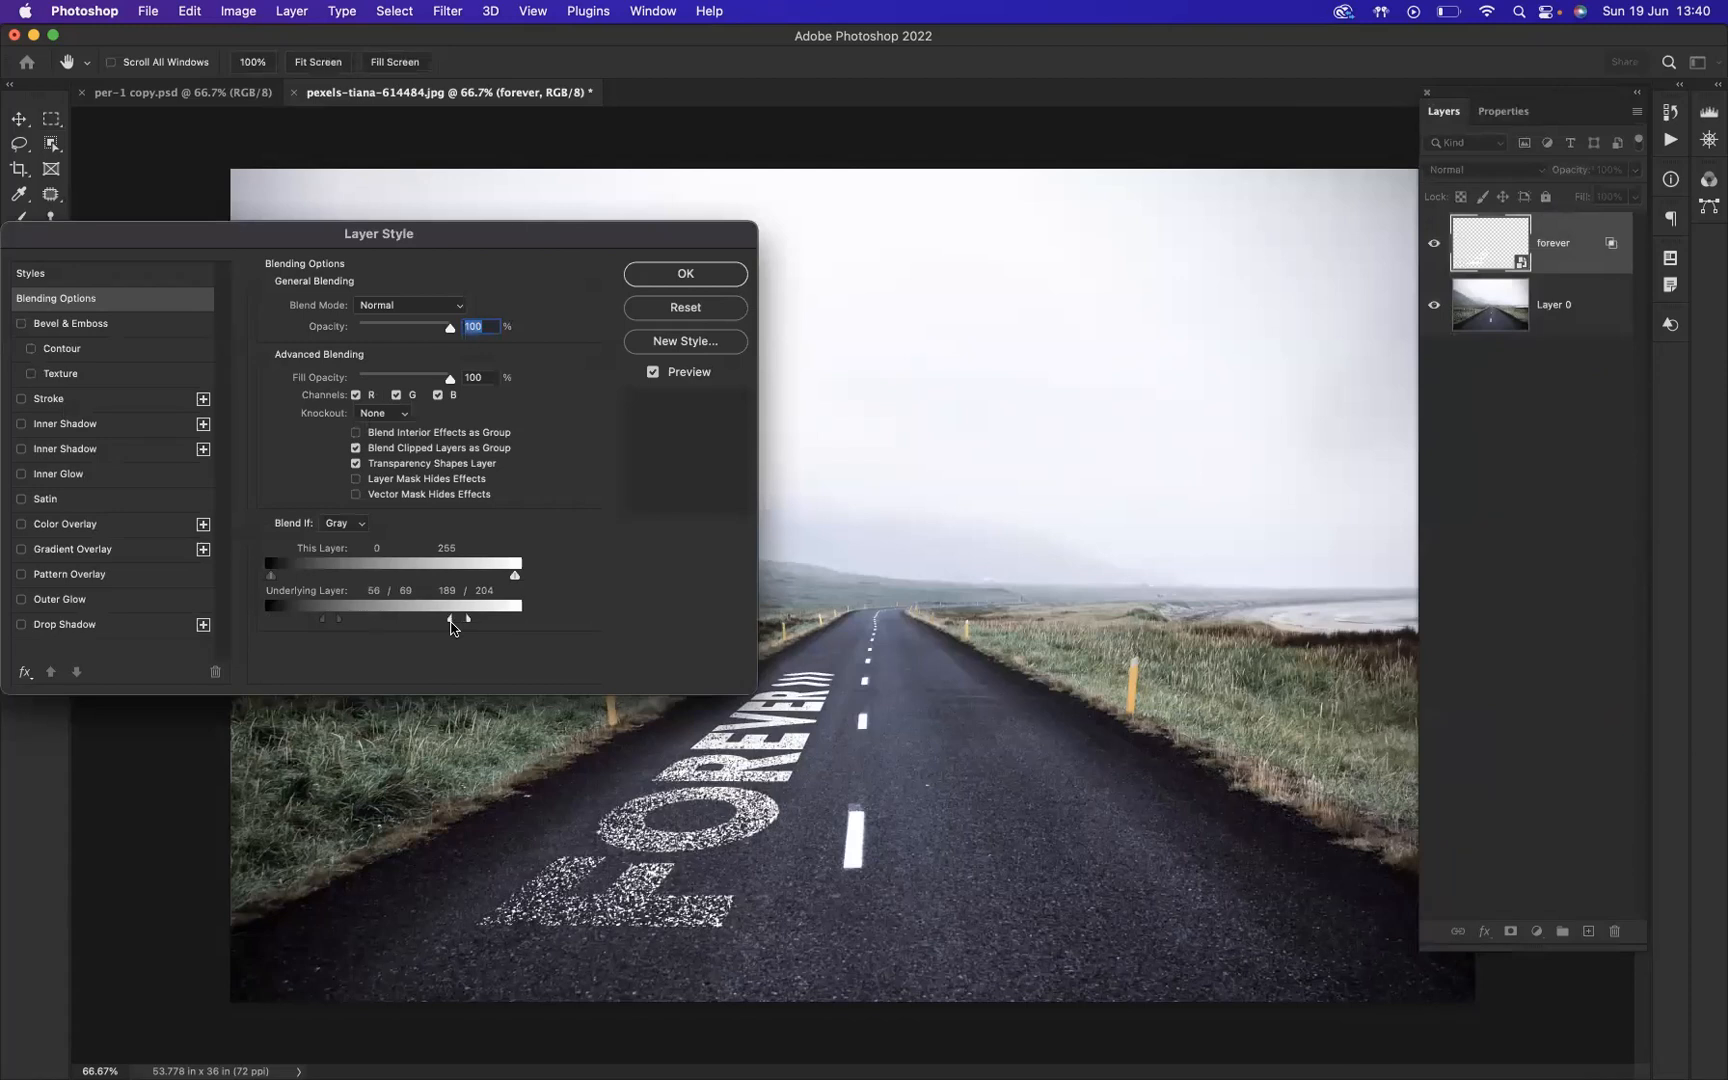
{"action": "left_click", "coordinate": [699, 280]}
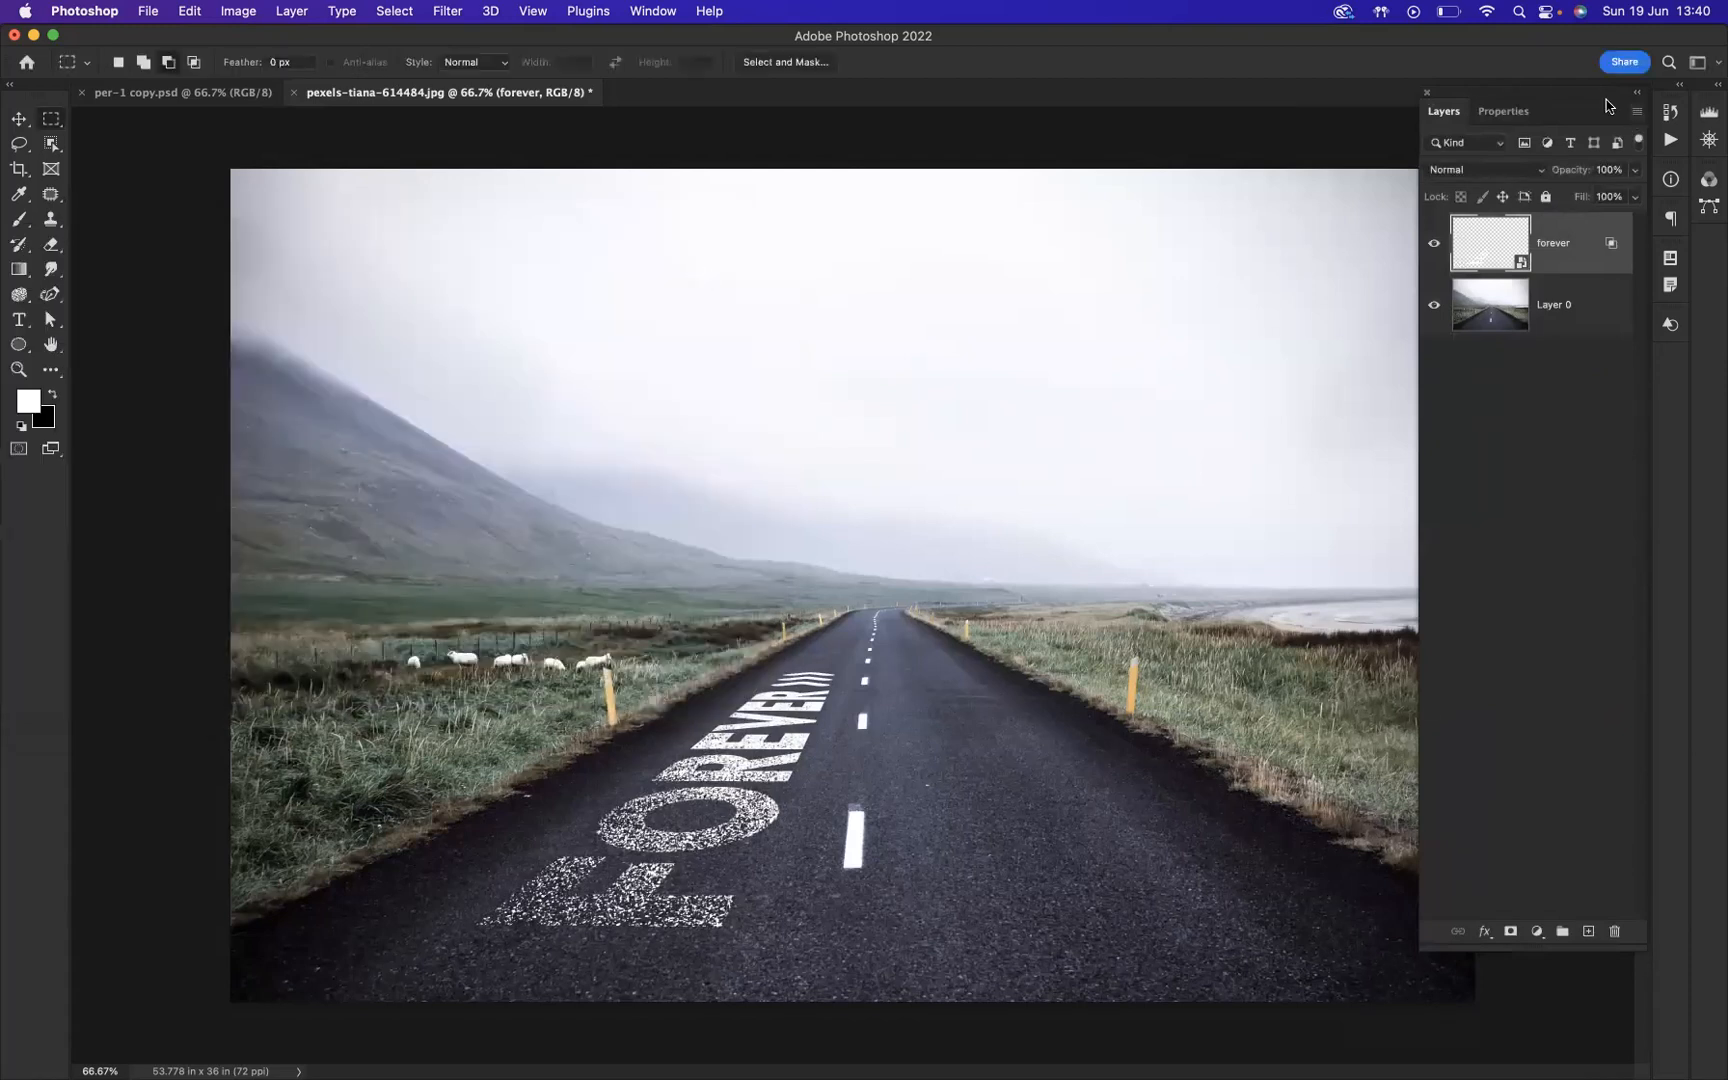
Step: Hide the layer list and view the finished road image in full screen mode
{"action": "left_click", "coordinate": [1427, 93]}
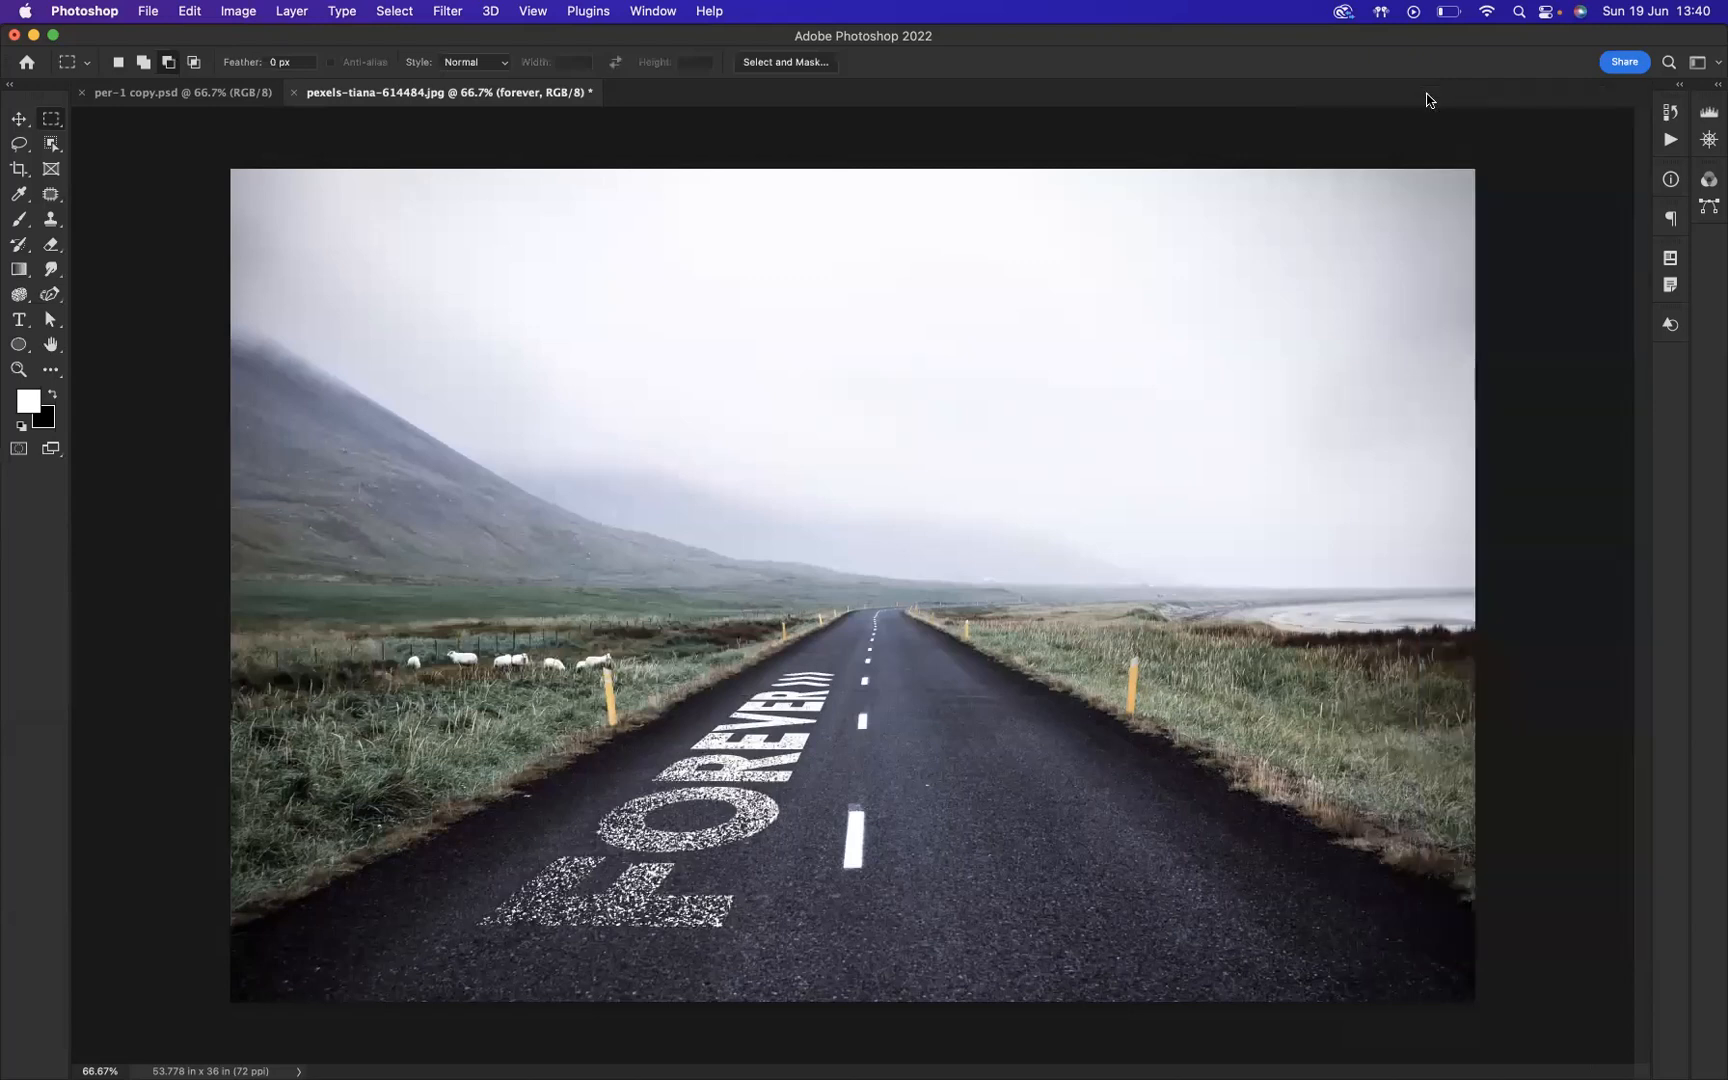
{"action": "key", "text": "f"}
{"action": "key", "text": "f"}
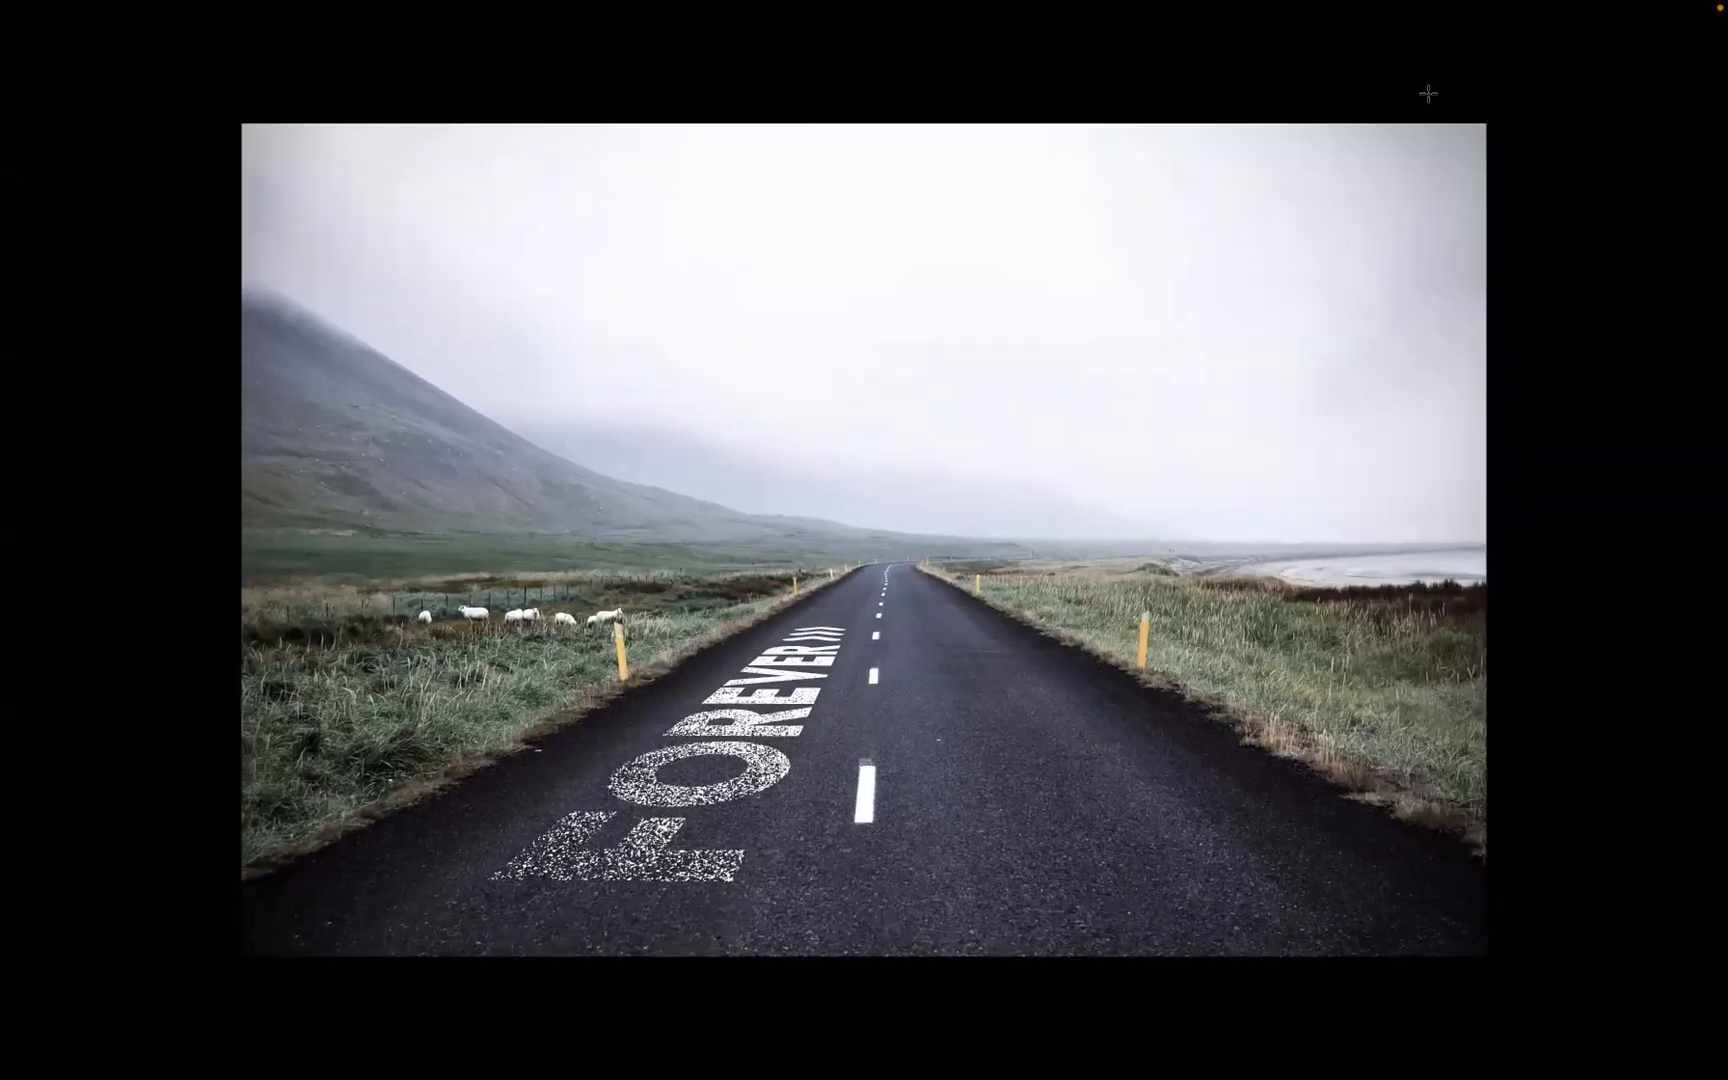